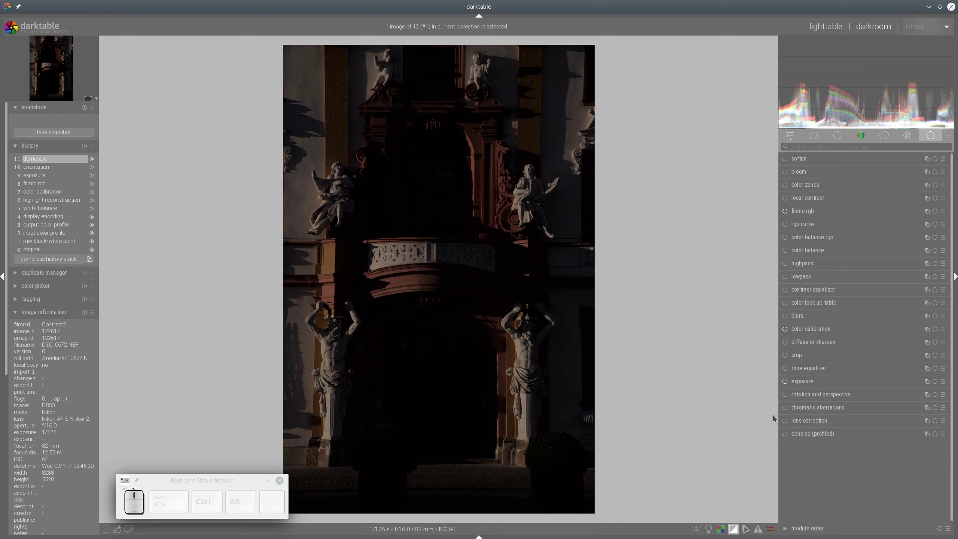
Enable lens correction and raise the image's exposure to 4.00 EV
{"action": "left_click", "coordinate": [785, 420]}
{"action": "left_click", "coordinate": [805, 382]}
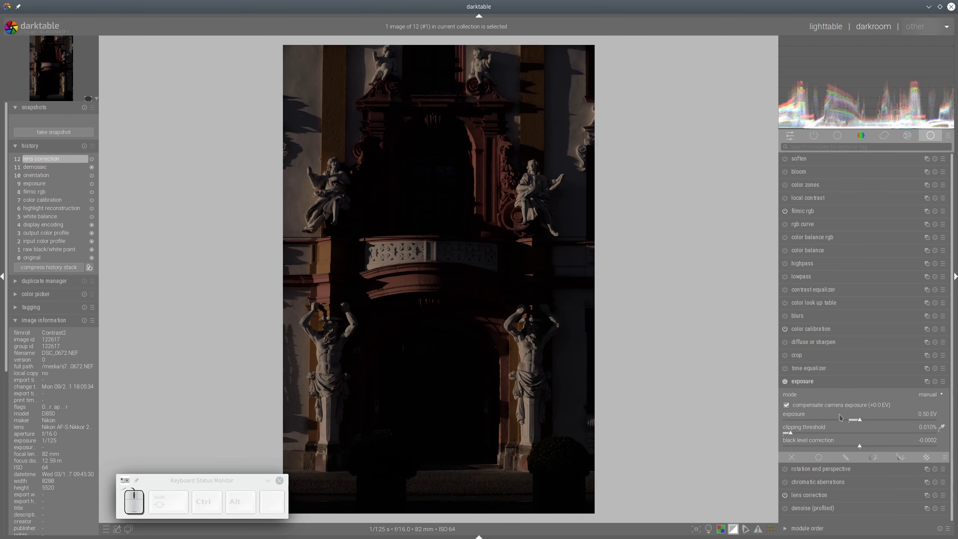
{"action": "left_click_drag", "start_coordinate": [840, 417], "coordinate": [938, 423]}
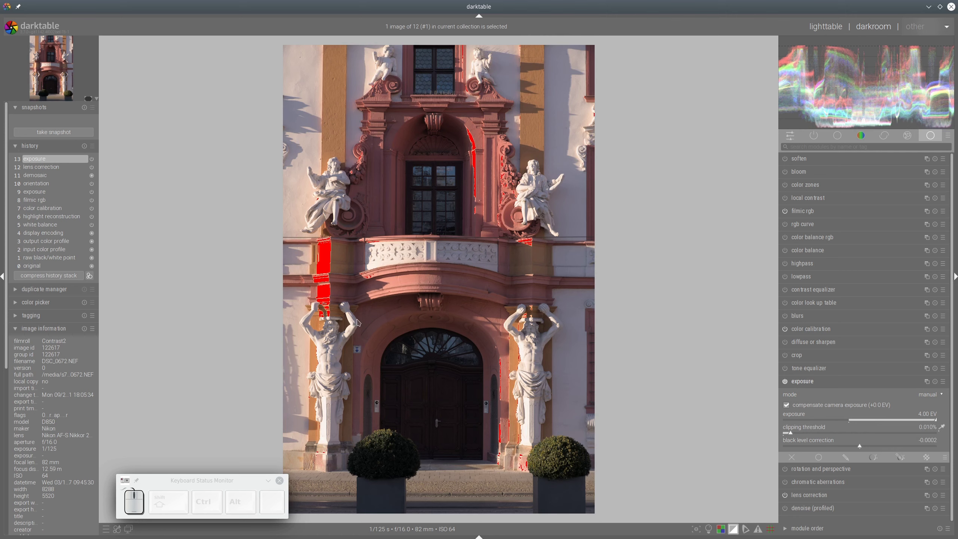
Set the white relative exposure in filmic rgb to about +6.69 EV
{"action": "left_click", "coordinate": [805, 213]}
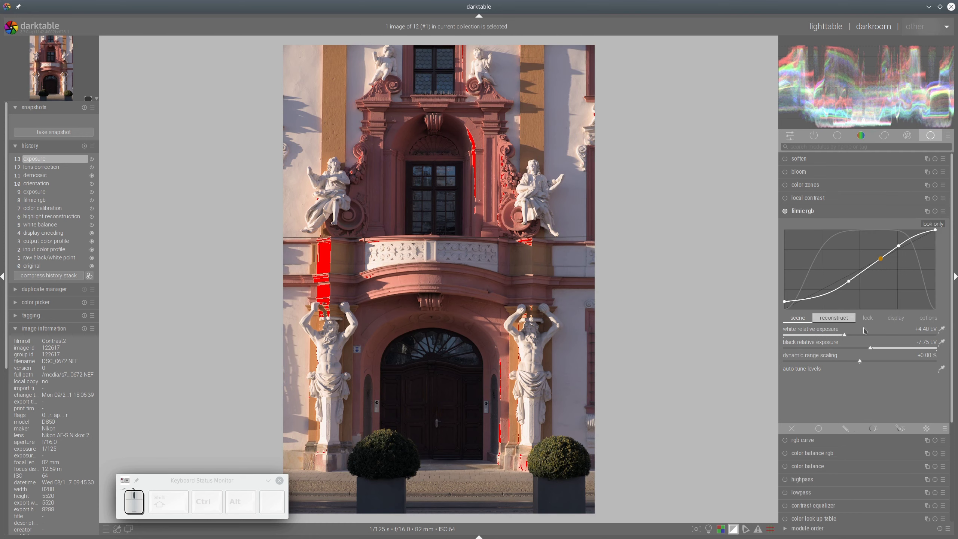
{"action": "left_click", "coordinate": [891, 337]}
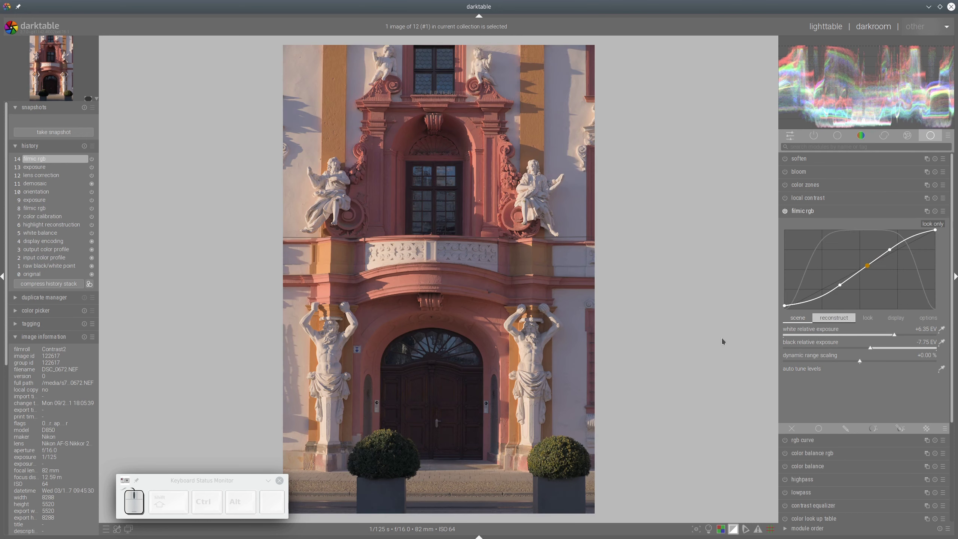
{"action": "left_click", "coordinate": [903, 337]}
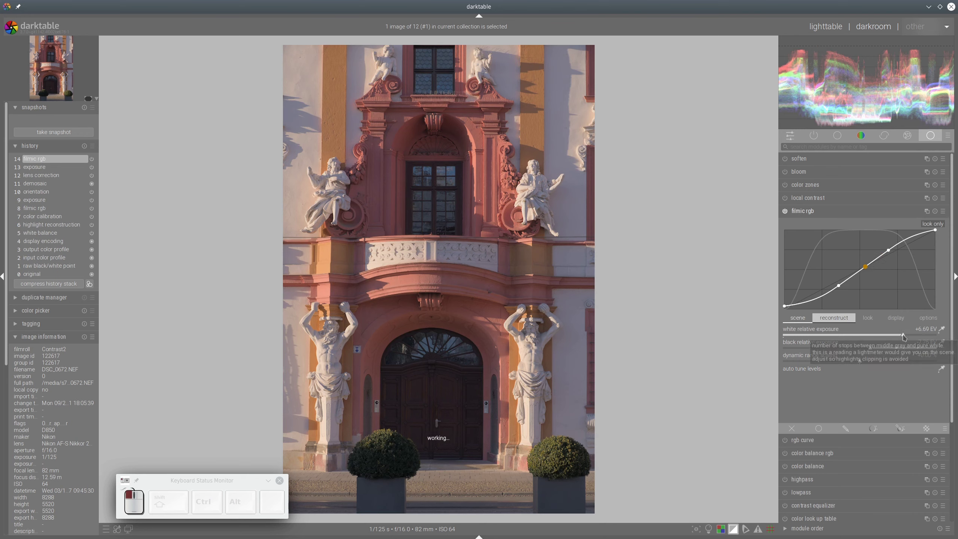
In filmic rgb's look settings, raise contrast to about 1.526 and the shadows/highlights balance to about 19.10%
{"action": "left_click", "coordinate": [870, 319]}
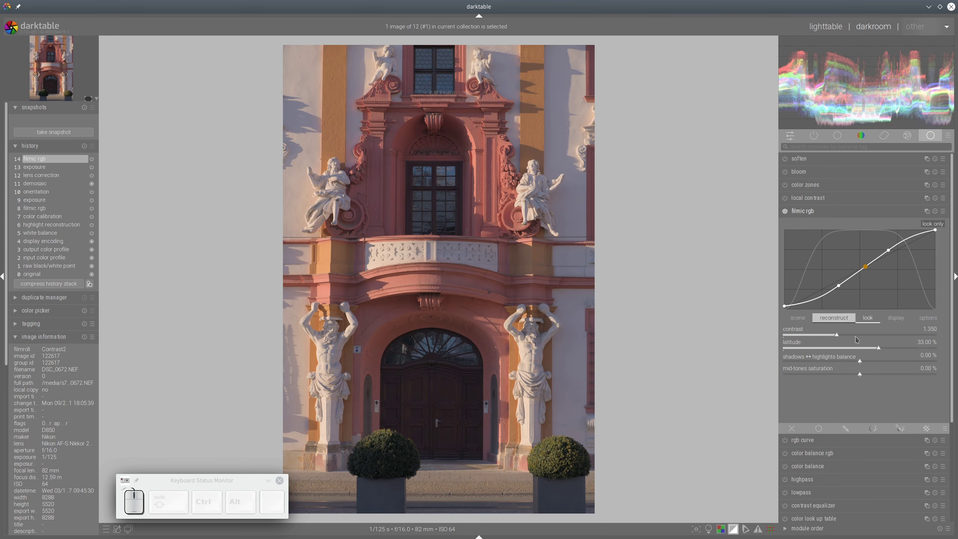
{"action": "left_click", "coordinate": [864, 336]}
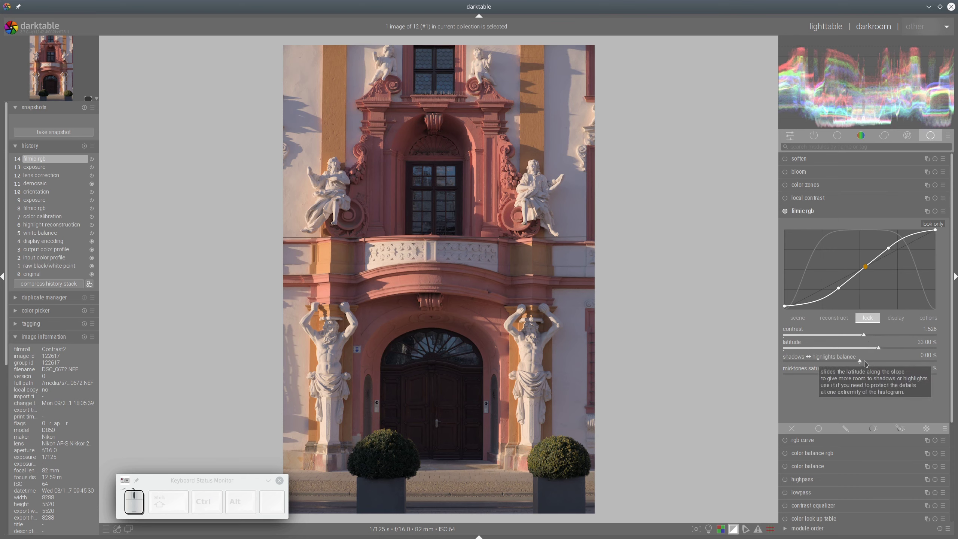
{"action": "left_click_drag", "start_coordinate": [863, 363], "coordinate": [891, 363]}
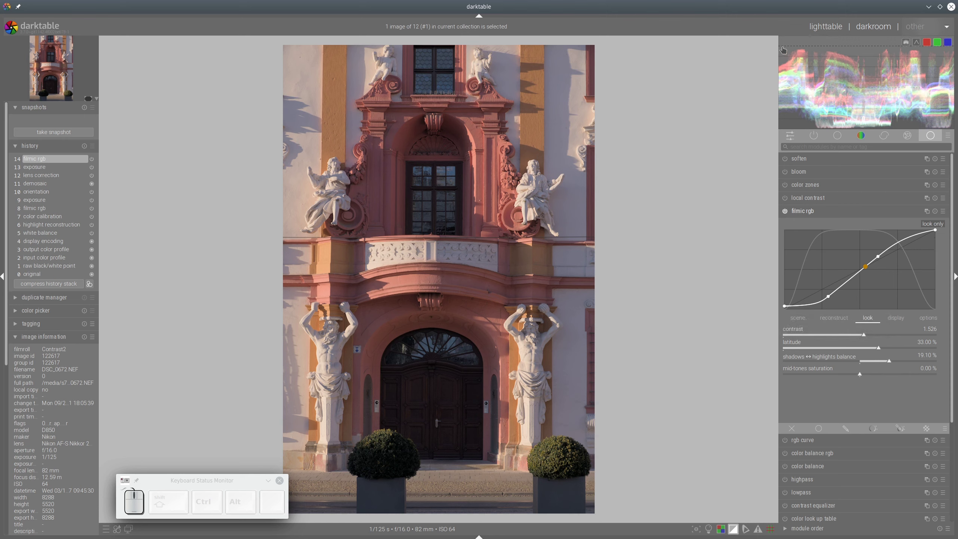
{"action": "left_click", "coordinate": [821, 214]}
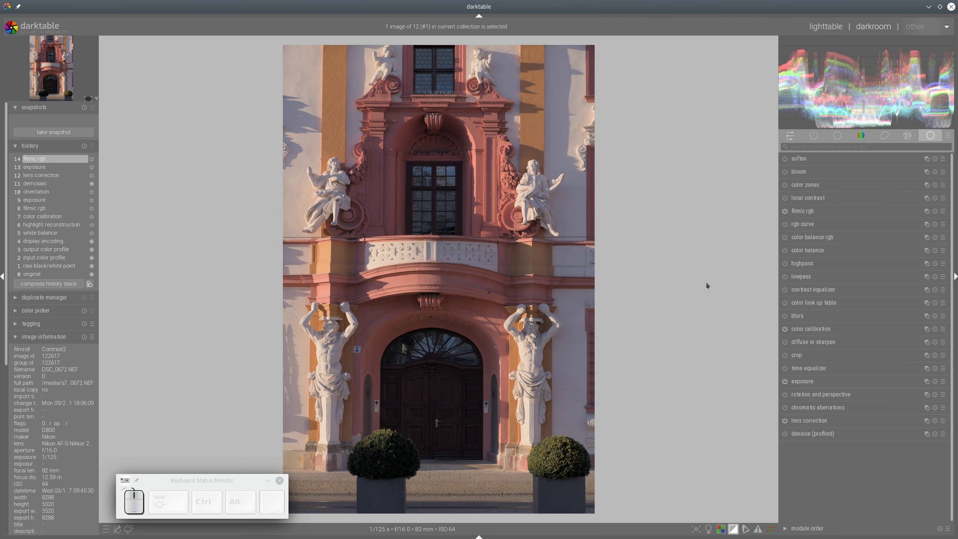
Enable the tone equalizer and auto-adjust its mask exposure compensation
{"action": "mouse_move", "coordinate": [860, 88]}
{"action": "left_click", "coordinate": [785, 368]}
{"action": "left_click", "coordinate": [814, 372]}
{"action": "left_click", "coordinate": [914, 310]}
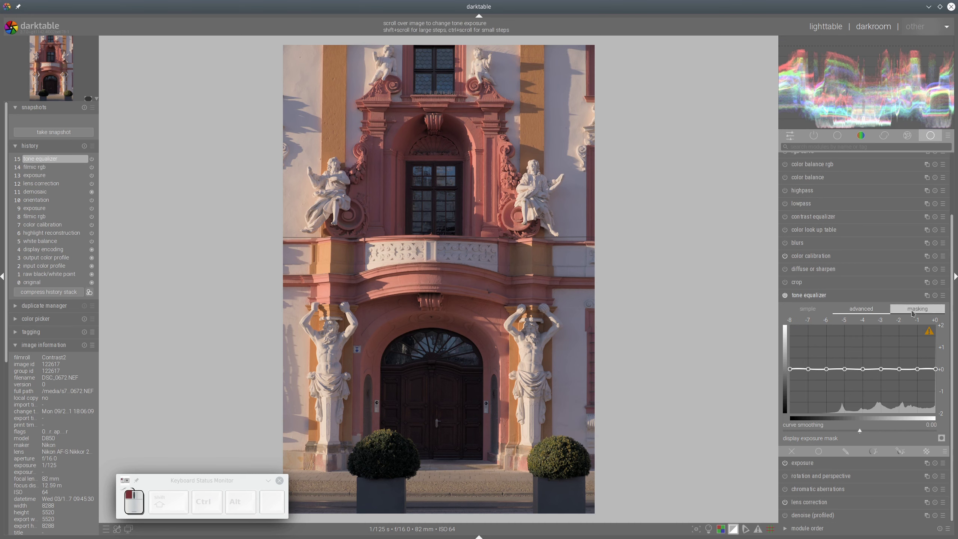
{"action": "left_click", "coordinate": [942, 412]}
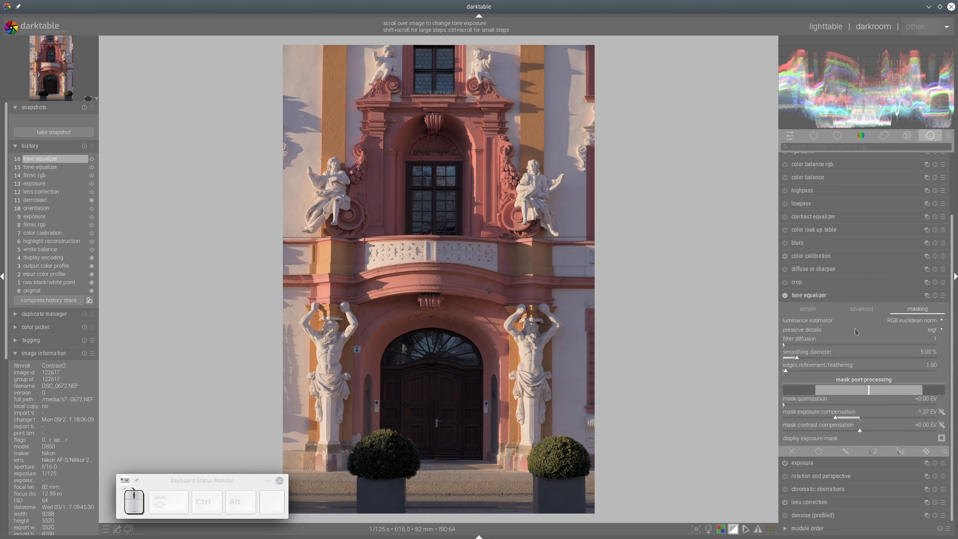
Darken the facade's bright sunlit tones with the tone equalizer directly on the image
{"action": "scroll", "coordinate": [321, 352], "scroll_direction": "down", "scroll_amount": 2}
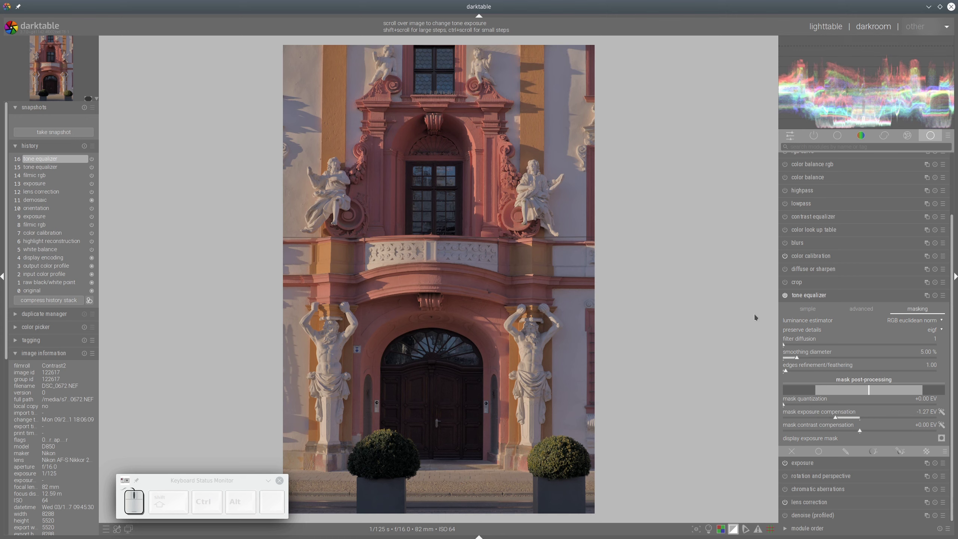
{"action": "left_click", "coordinate": [866, 291]}
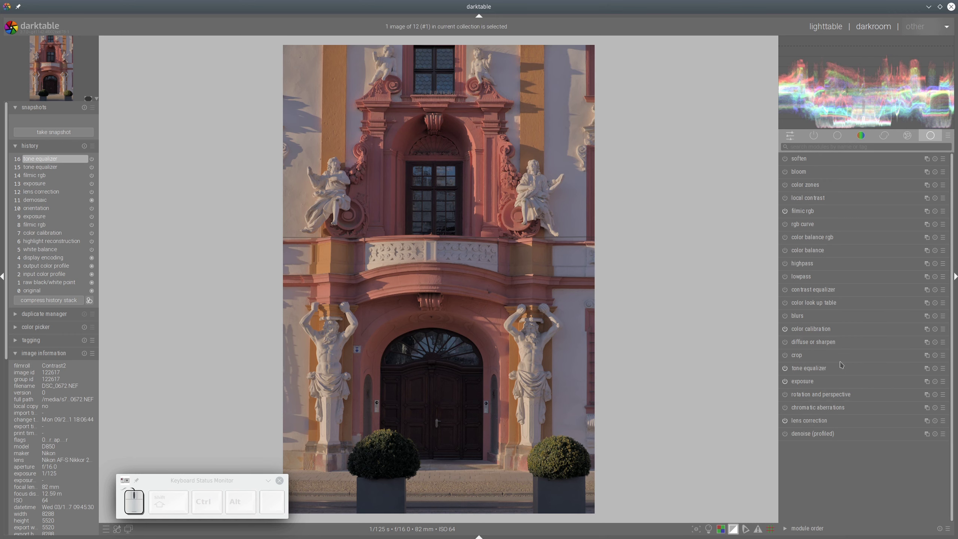
Create a new tone equalizer instance with preserve details set to no and mask exposure compensation at about -0.54 EV
{"action": "left_click", "coordinate": [927, 368]}
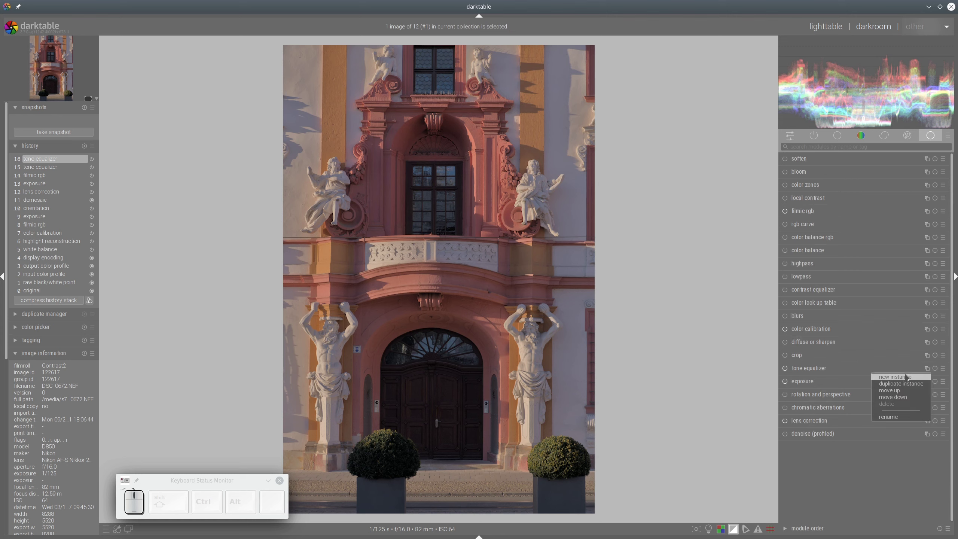
{"action": "left_click", "coordinate": [906, 377]}
{"action": "left_click", "coordinate": [916, 348]}
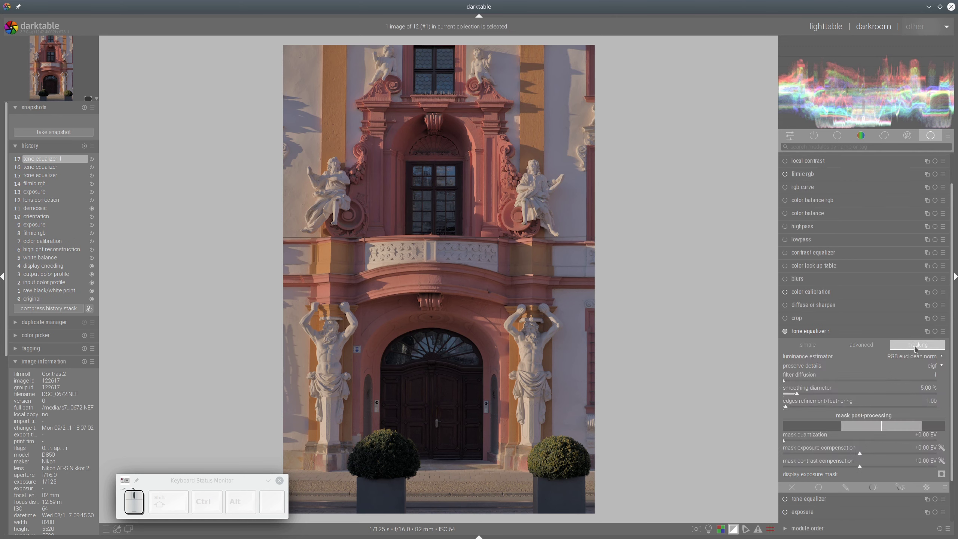
{"action": "left_click", "coordinate": [935, 368]}
{"action": "left_click", "coordinate": [935, 345]}
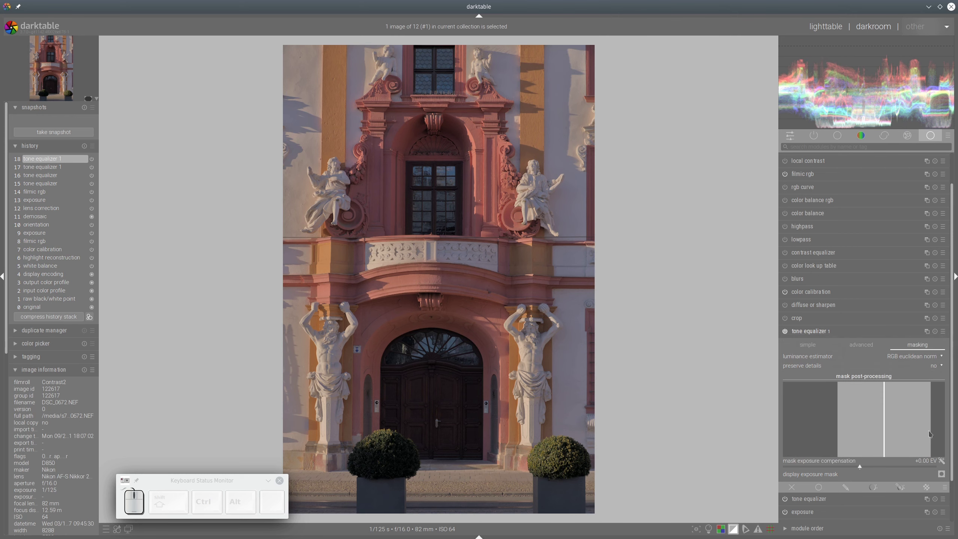
{"action": "scroll", "coordinate": [928, 430], "scroll_direction": "down", "scroll_amount": 5}
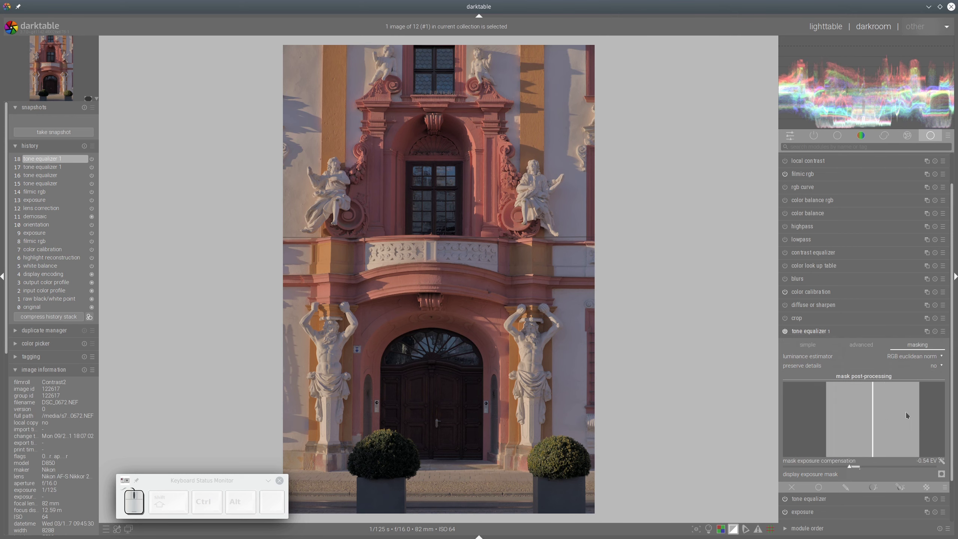
Display the second tone equalizer's exposure mask and lower its mask exposure compensation to about -1.74 EV
{"action": "left_click", "coordinate": [858, 344]}
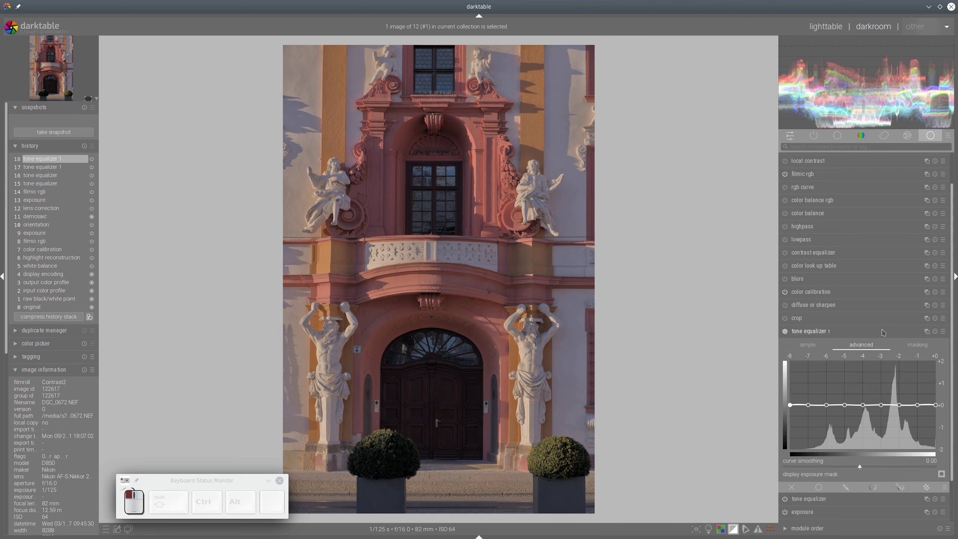
{"action": "left_click", "coordinate": [920, 347]}
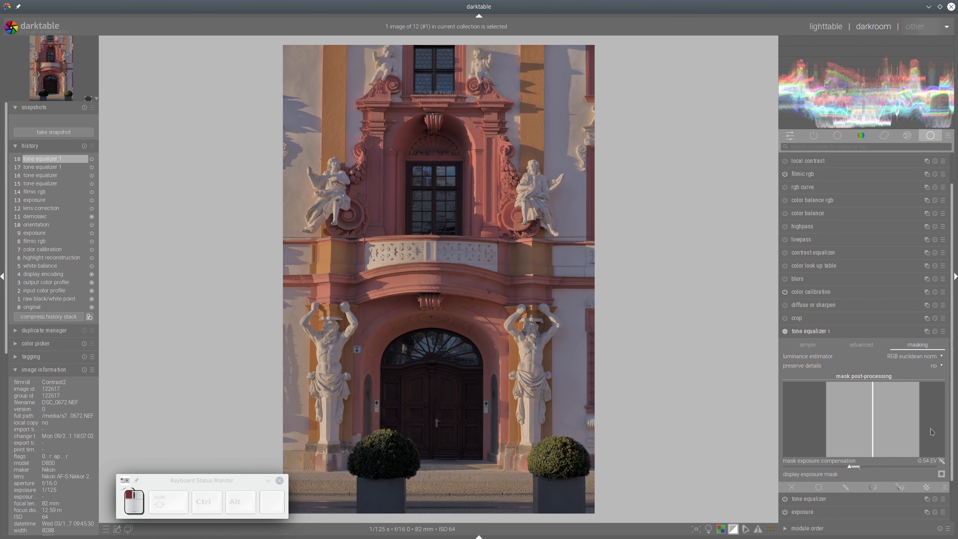
{"action": "left_click", "coordinate": [942, 475]}
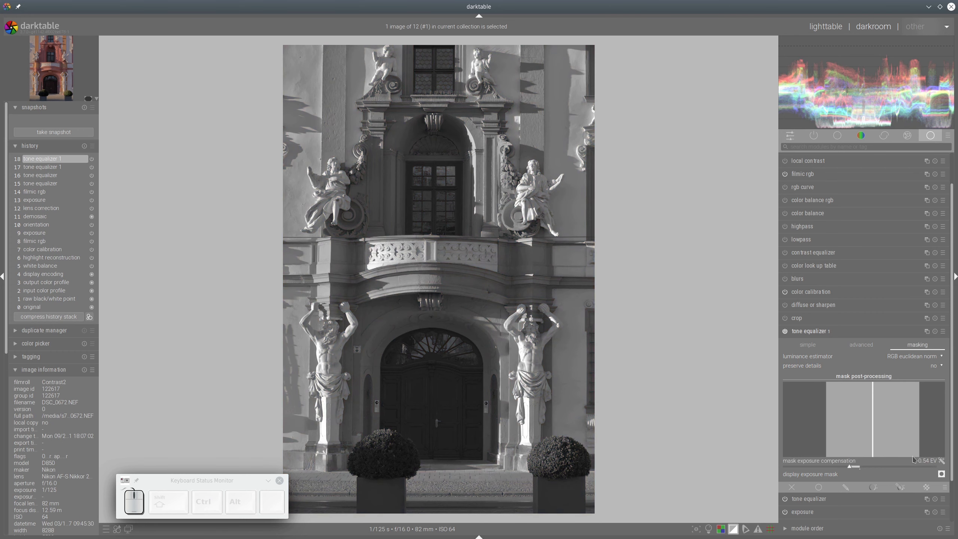
{"action": "left_click", "coordinate": [836, 468]}
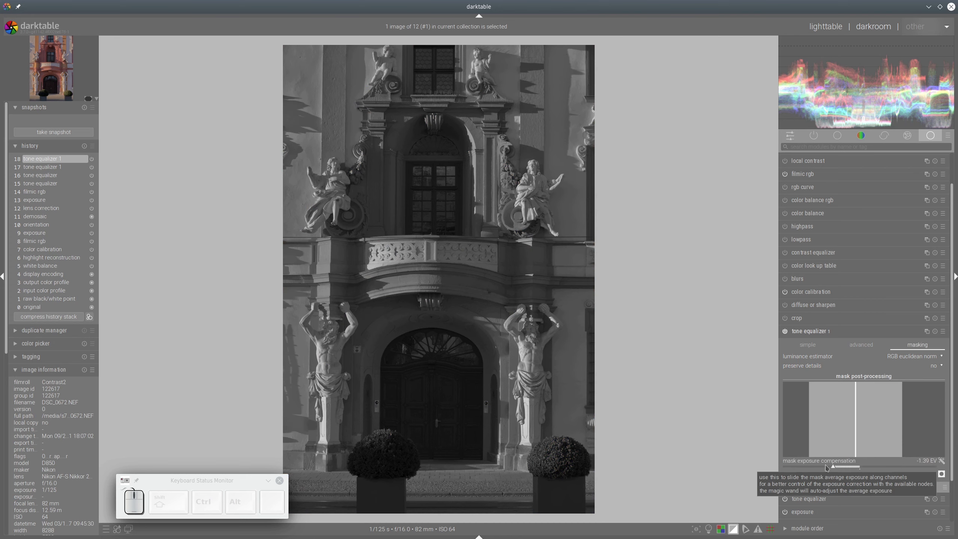
{"action": "left_click", "coordinate": [826, 467]}
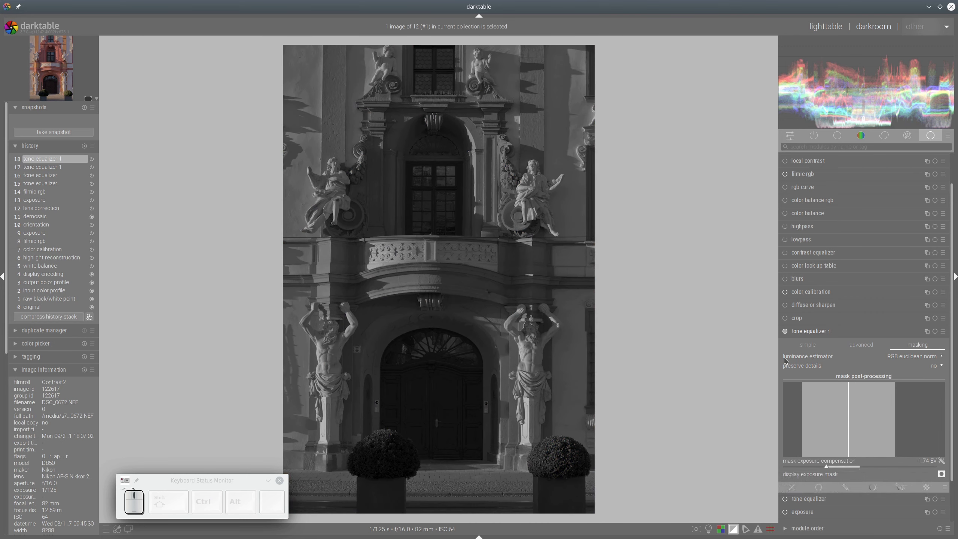
Switch the luminance estimator to RGB geometric mean and set the mask exposure compensation to about -0.79 EV
{"action": "left_click", "coordinate": [915, 361]}
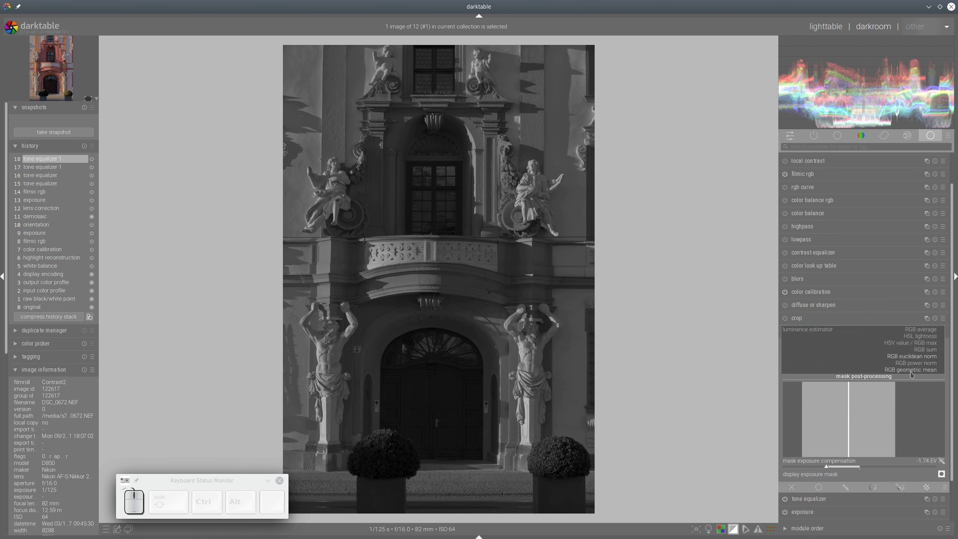
{"action": "left_click", "coordinate": [911, 369]}
{"action": "left_click", "coordinate": [834, 467]}
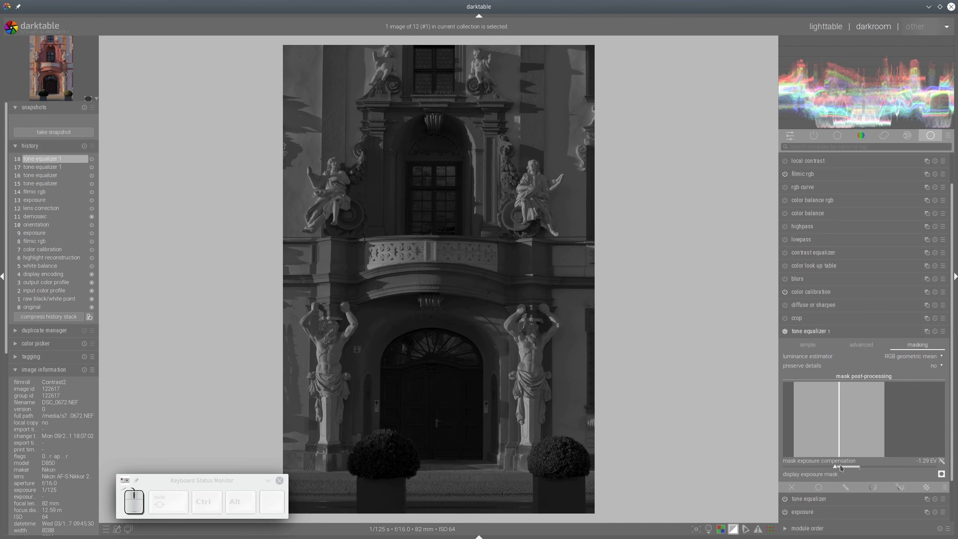
{"action": "left_click", "coordinate": [840, 467]}
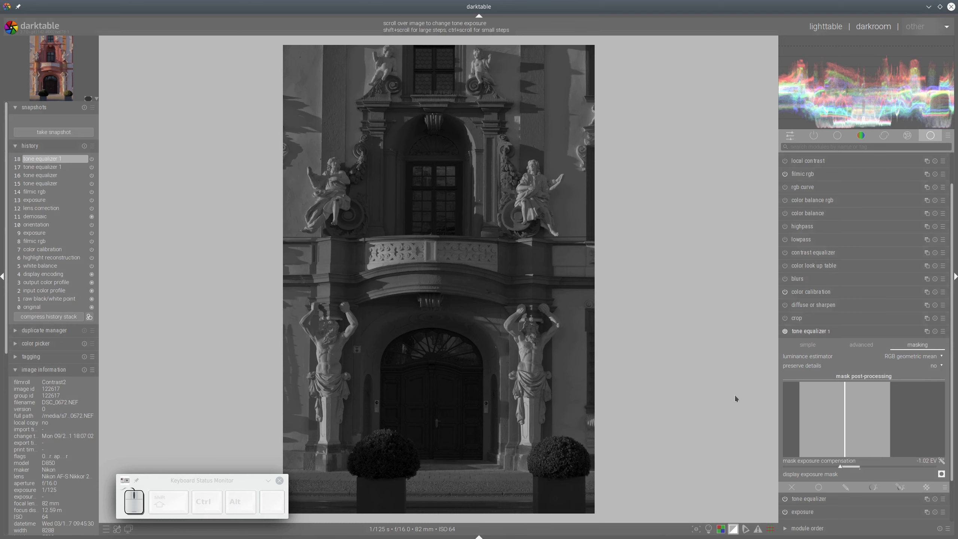
{"action": "left_click", "coordinate": [845, 467]}
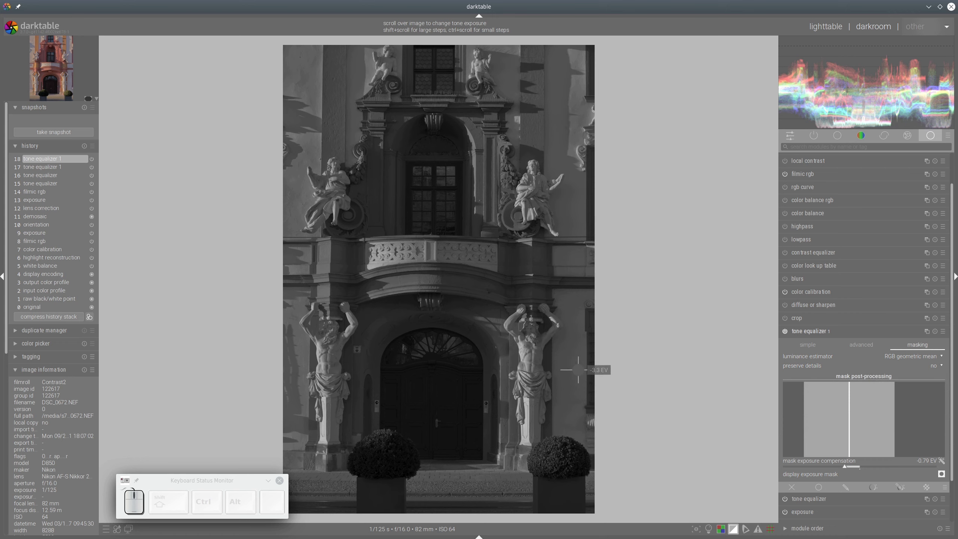
Hide the exposure mask and shape a rising tone curve, with highlights at about +1.5 EV and darkest shadows at about -0.5 EV
{"action": "left_click", "coordinate": [843, 347]}
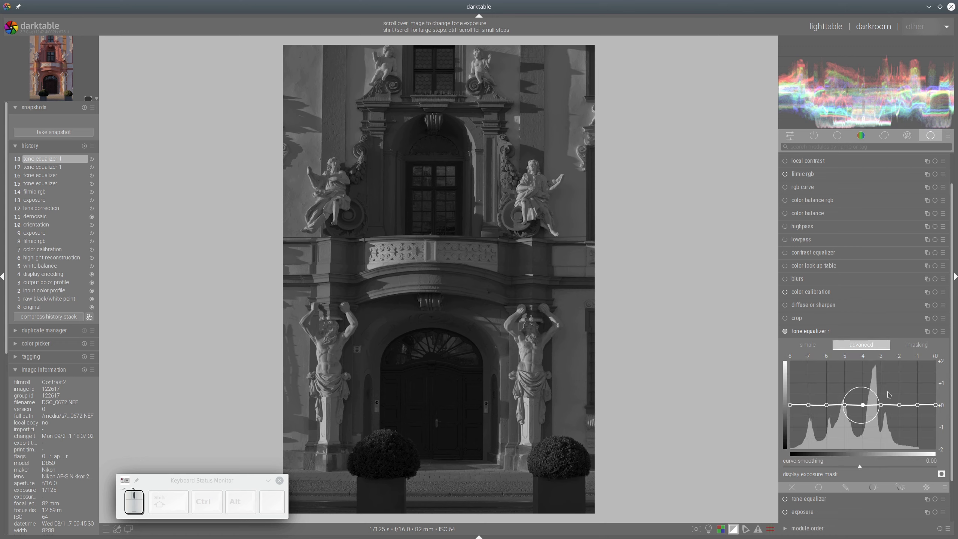
{"action": "left_click", "coordinate": [941, 475]}
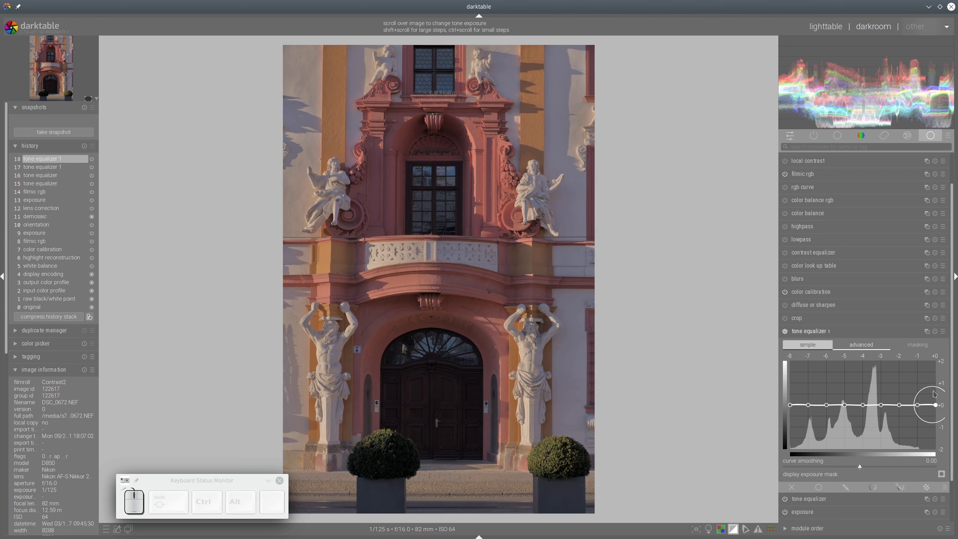
{"action": "left_click_drag", "start_coordinate": [926, 401], "coordinate": [903, 375]}
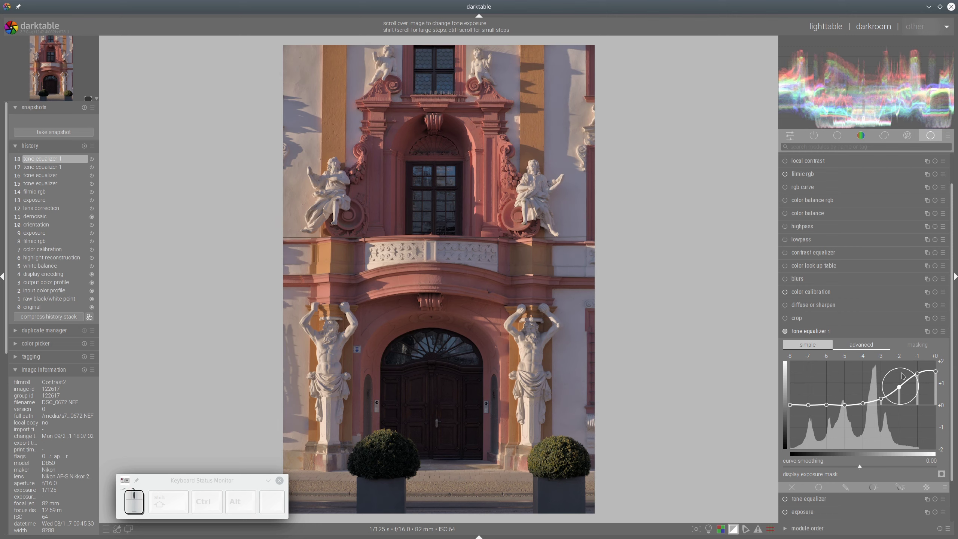
{"action": "left_click_drag", "start_coordinate": [797, 379], "coordinate": [799, 390]}
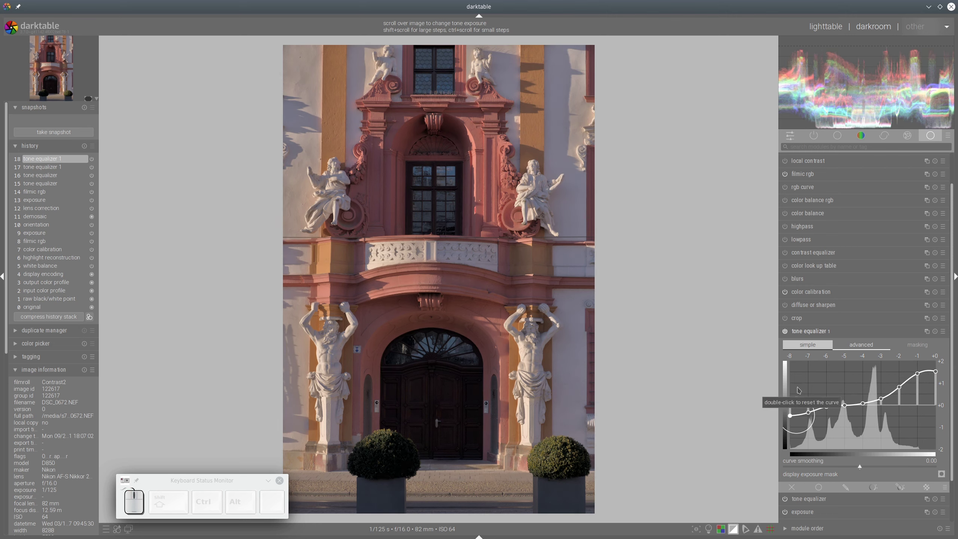
{"action": "left_click_drag", "start_coordinate": [857, 383], "coordinate": [881, 379]}
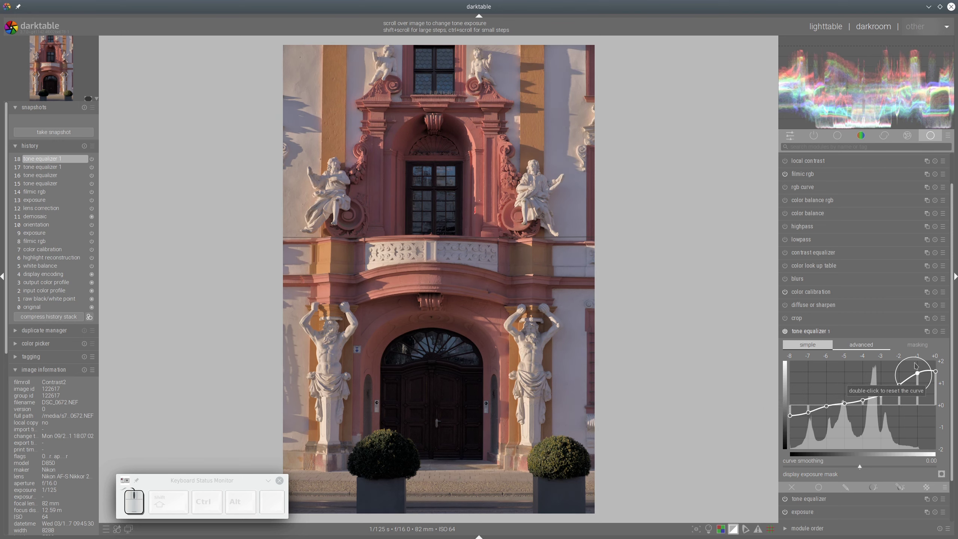
Compare the image with the second tone equalizer instance switched off and on, and review its curve
{"action": "left_click", "coordinate": [823, 335]}
{"action": "left_click", "coordinate": [785, 369]}
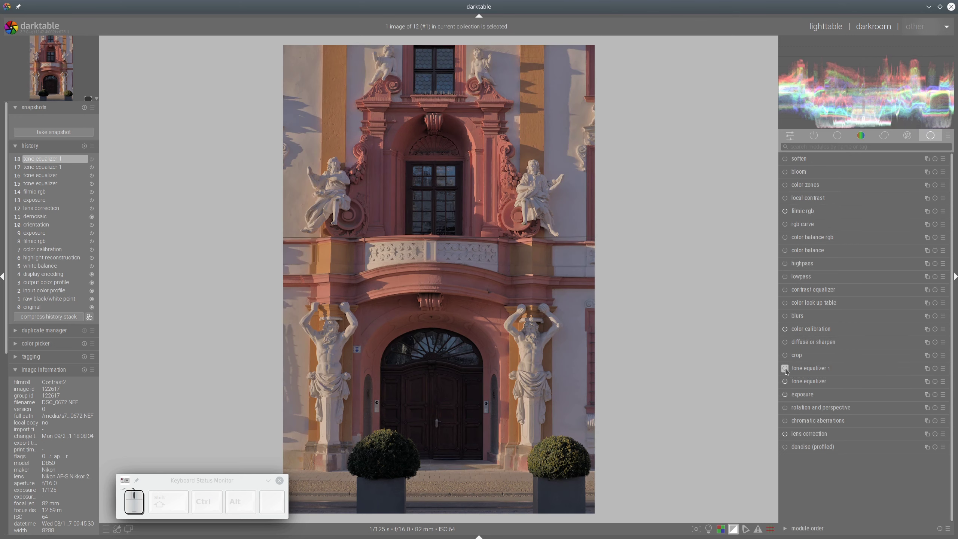
{"action": "left_click", "coordinate": [786, 369]}
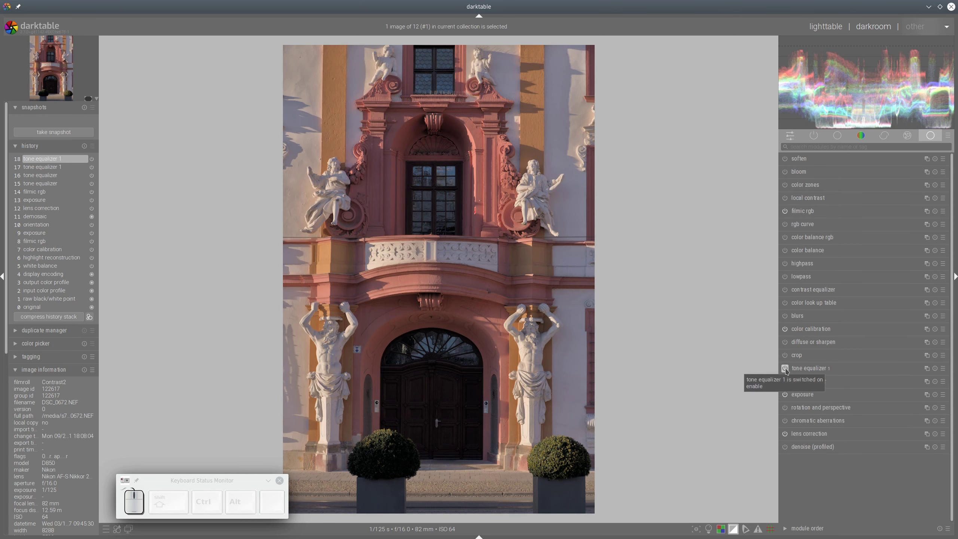
{"action": "left_click", "coordinate": [812, 372]}
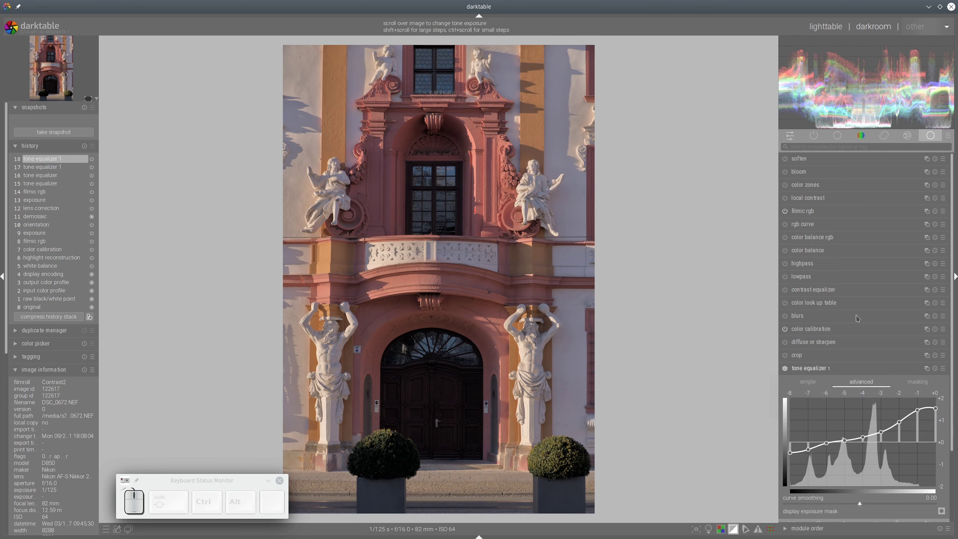
{"action": "left_click", "coordinate": [812, 373]}
Enable color balance rgb and set global vibrance to 12.53 %, global chroma to 17.15 %, shadow saturation to 18.43 % and mid-tone saturation to 3.47 %
{"action": "left_click", "coordinate": [825, 237]}
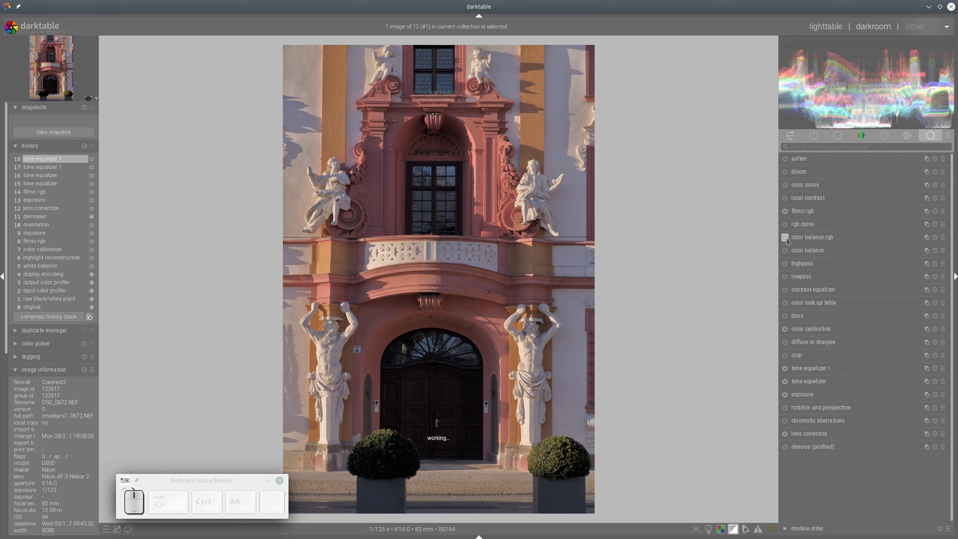
{"action": "left_click", "coordinate": [879, 281]}
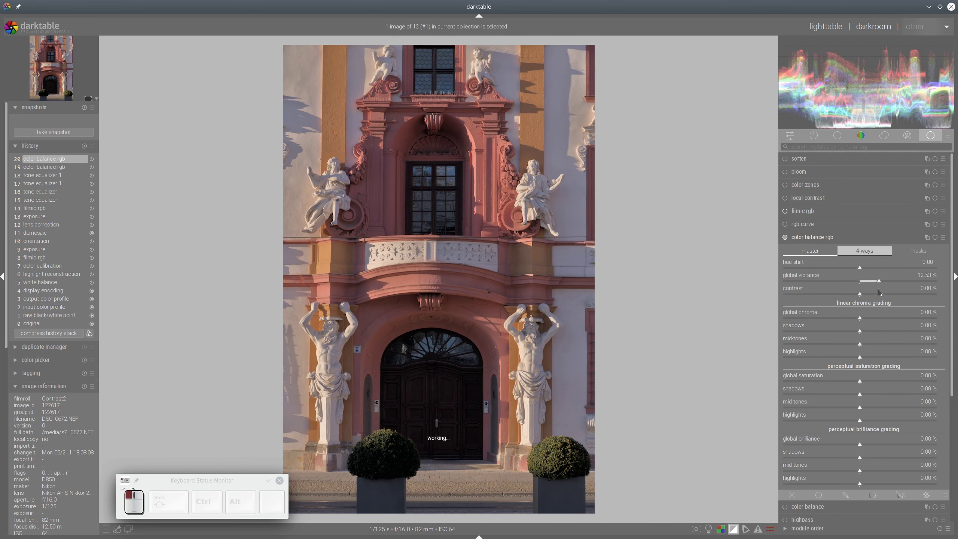
{"action": "left_click", "coordinate": [887, 318]}
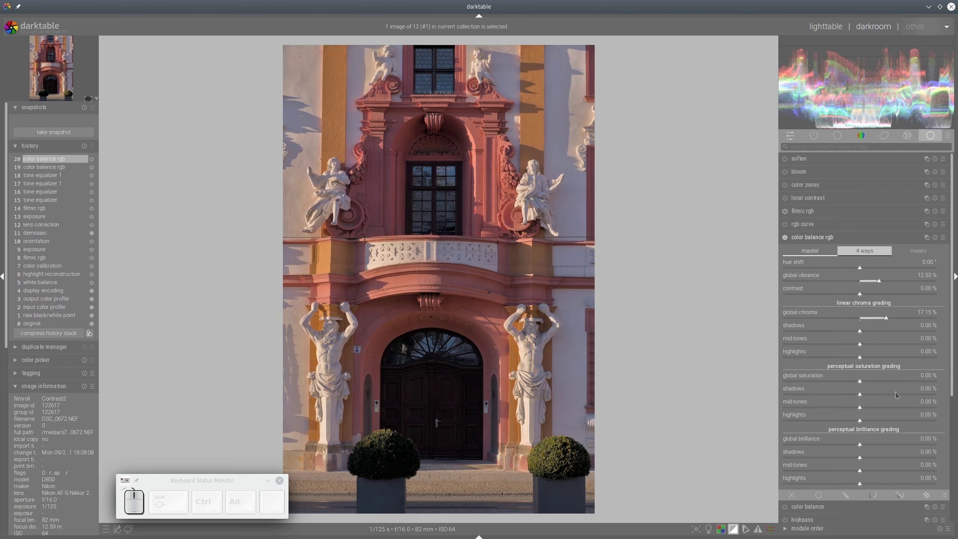
{"action": "left_click", "coordinate": [917, 395]}
{"action": "left_click", "coordinate": [871, 408]}
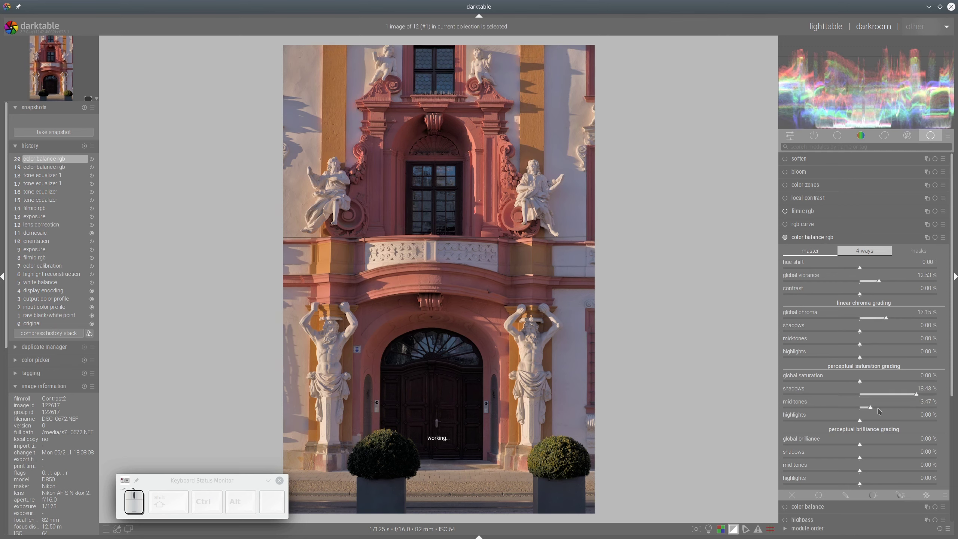
Set the perceptual brilliance of the highlights to 9.91 % and the global brilliance to -8.58 %
{"action": "left_click", "coordinate": [890, 484]}
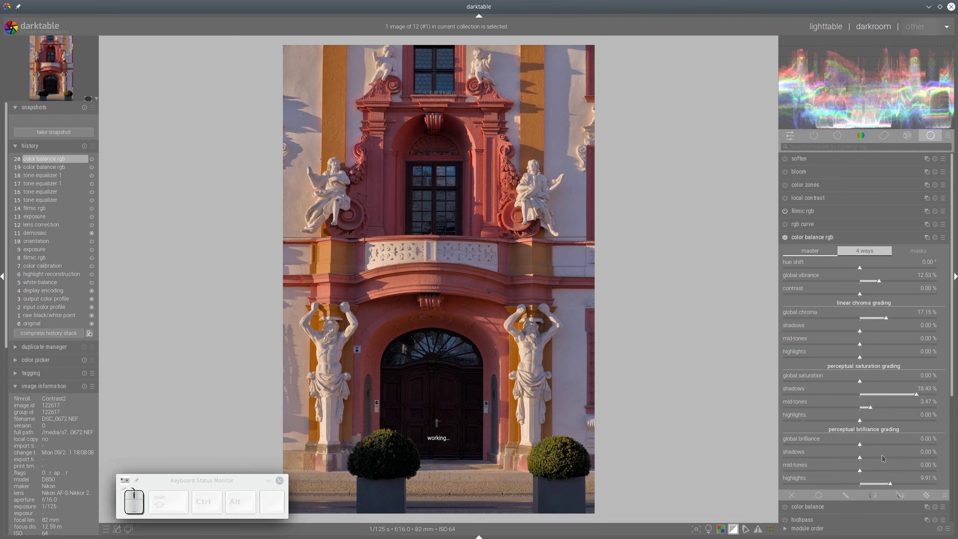
{"action": "left_click", "coordinate": [833, 445]}
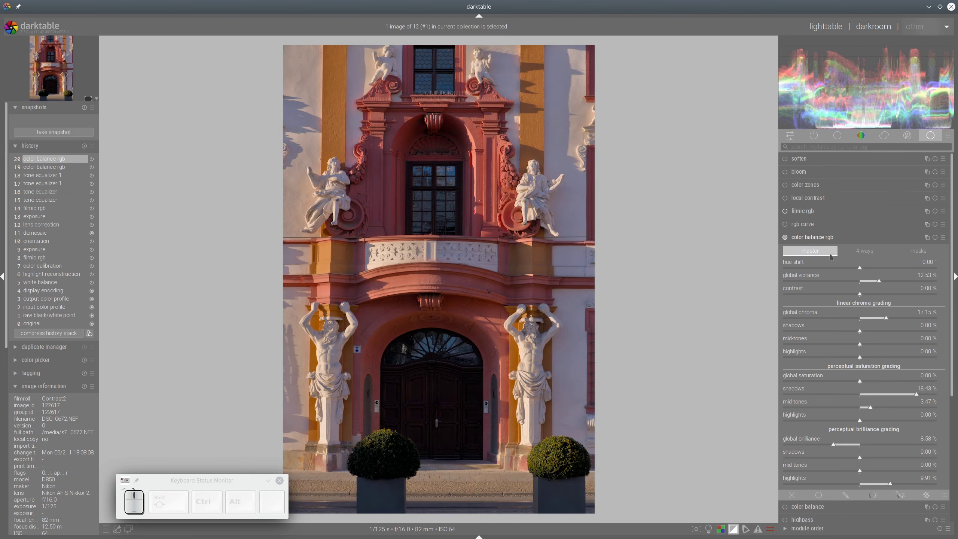
{"action": "left_click", "coordinate": [818, 239]}
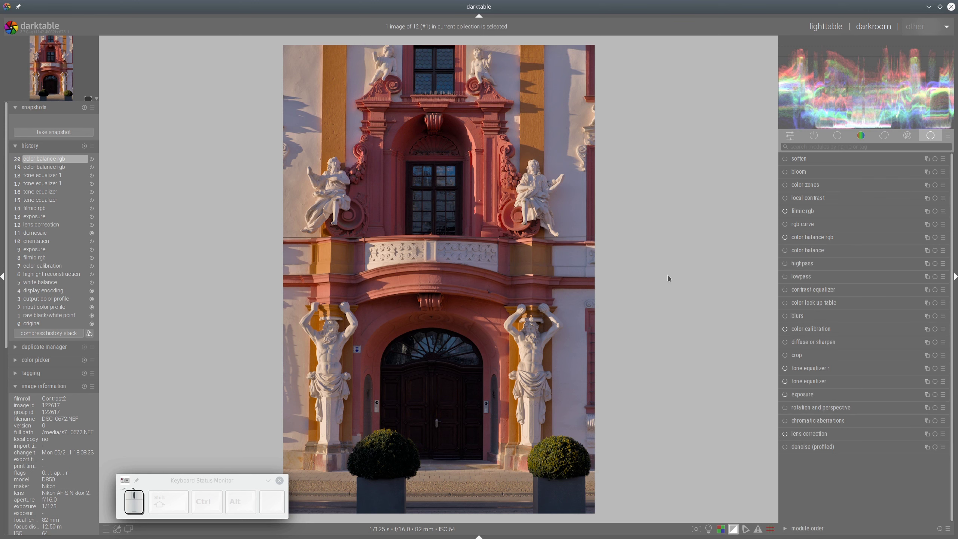
Apply a preset of the diffuse or sharpen module to the facade photo
{"action": "left_click", "coordinate": [943, 342]}
{"action": "left_click", "coordinate": [865, 294]}
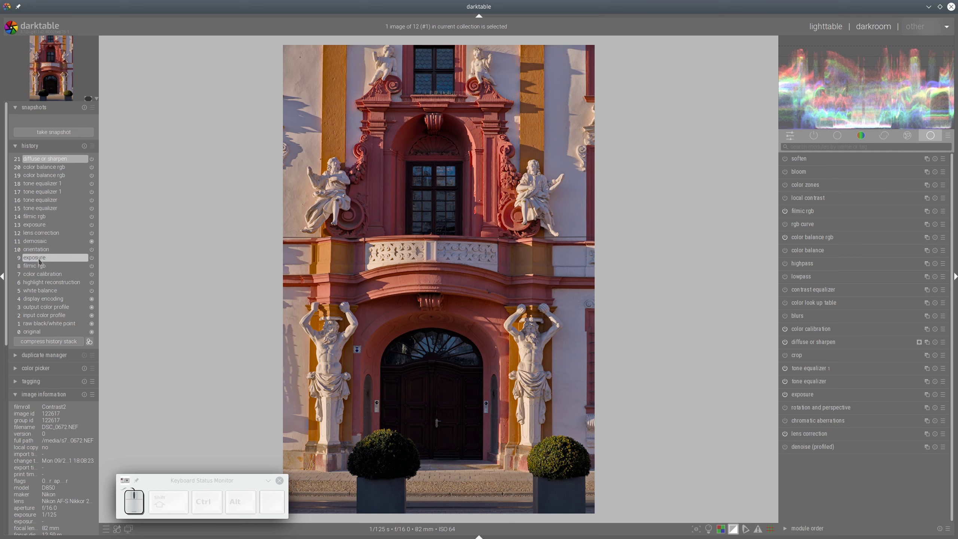
Take a snapshot of the lens correction history state and compare it with the final diffuse or sharpen state using the split line
{"action": "left_click", "coordinate": [40, 234]}
{"action": "left_click", "coordinate": [38, 132]}
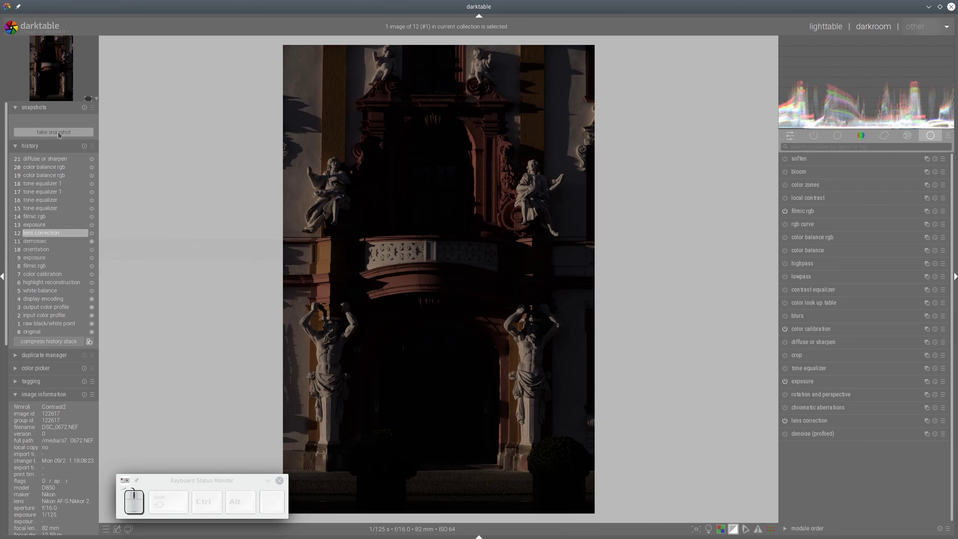
{"action": "left_click", "coordinate": [38, 122]}
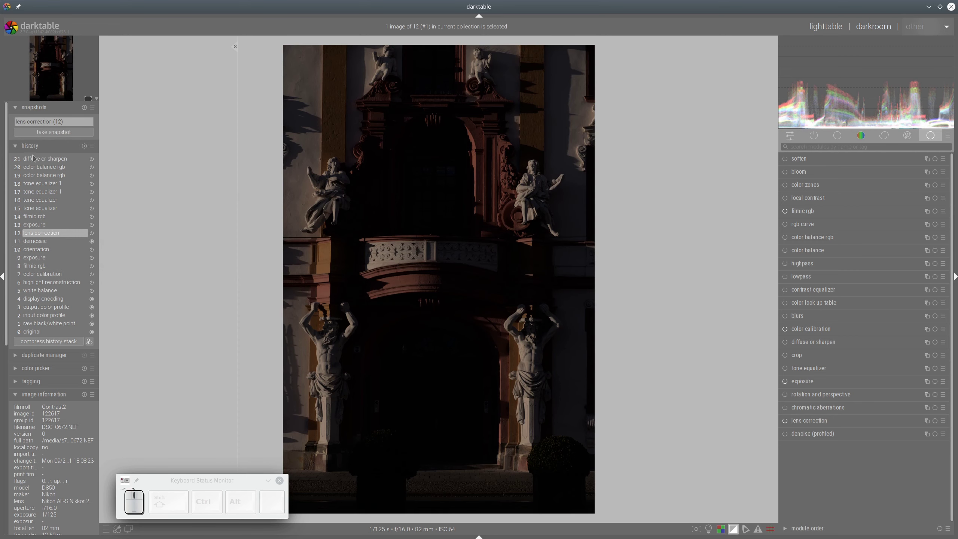
{"action": "left_click", "coordinate": [45, 158]}
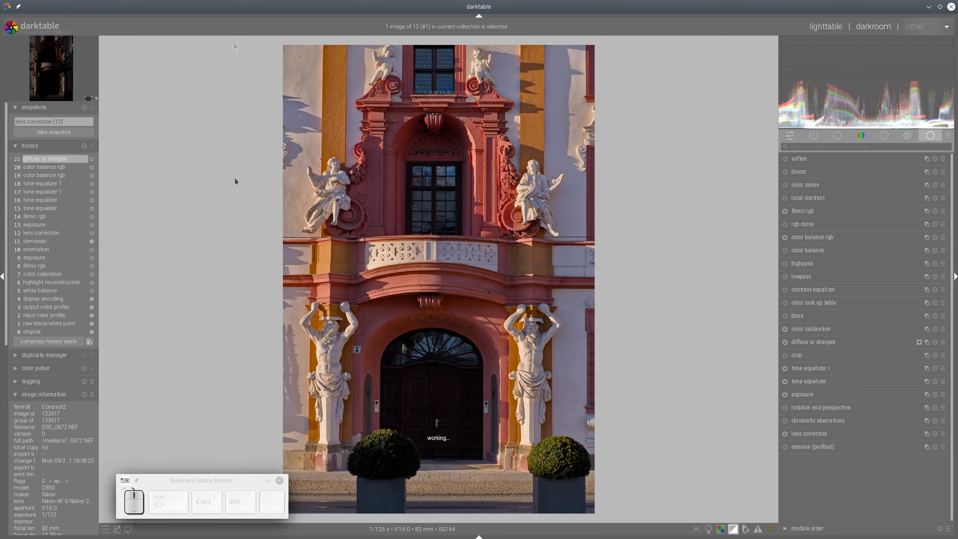
{"action": "left_click_drag", "start_coordinate": [235, 180], "coordinate": [210, 211]}
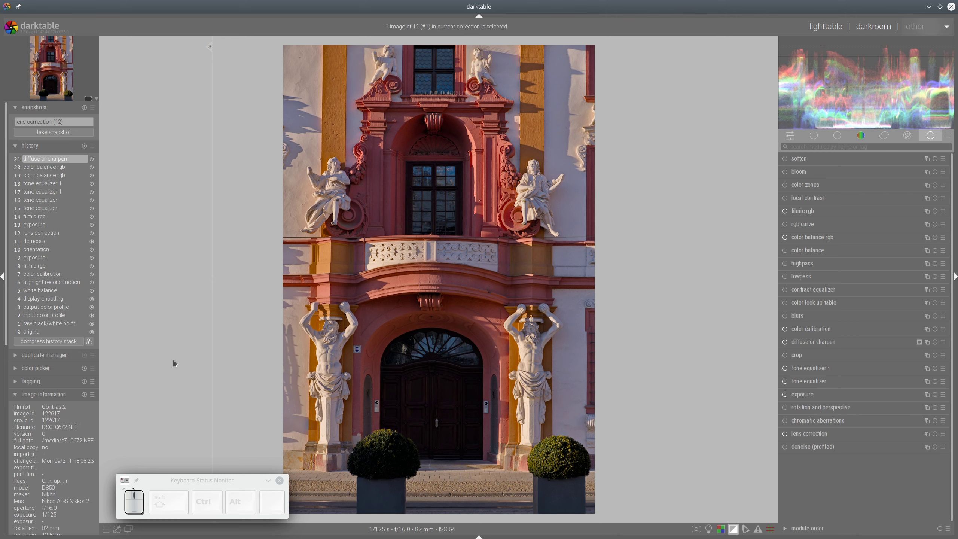
{"action": "left_click_drag", "start_coordinate": [173, 359], "coordinate": [319, 367]}
{"action": "mouse_move", "coordinate": [450, 503]}
{"action": "left_mouse_down"}
{"action": "mouse_move", "coordinate": [447, 435]}
{"action": "mouse_move", "coordinate": [457, 452]}
{"action": "left_mouse_up"}
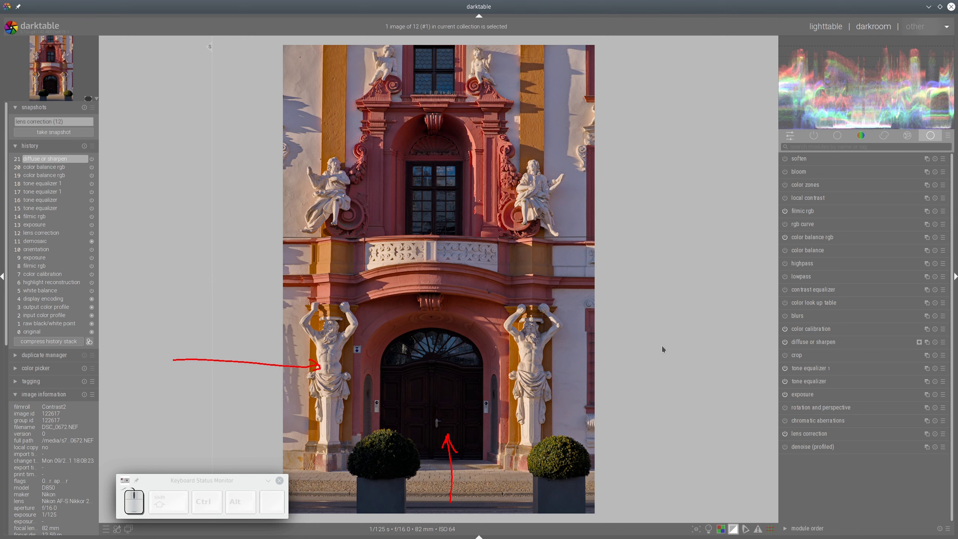
{"action": "key", "text": "shift+F11"}
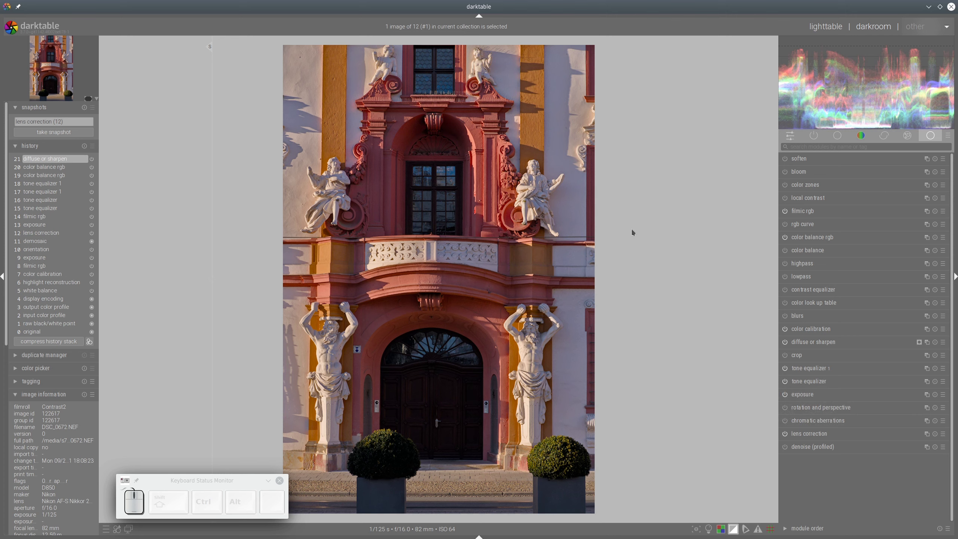
Review the masking settings of the first tone equalizer instance
{"action": "left_click", "coordinate": [817, 385]}
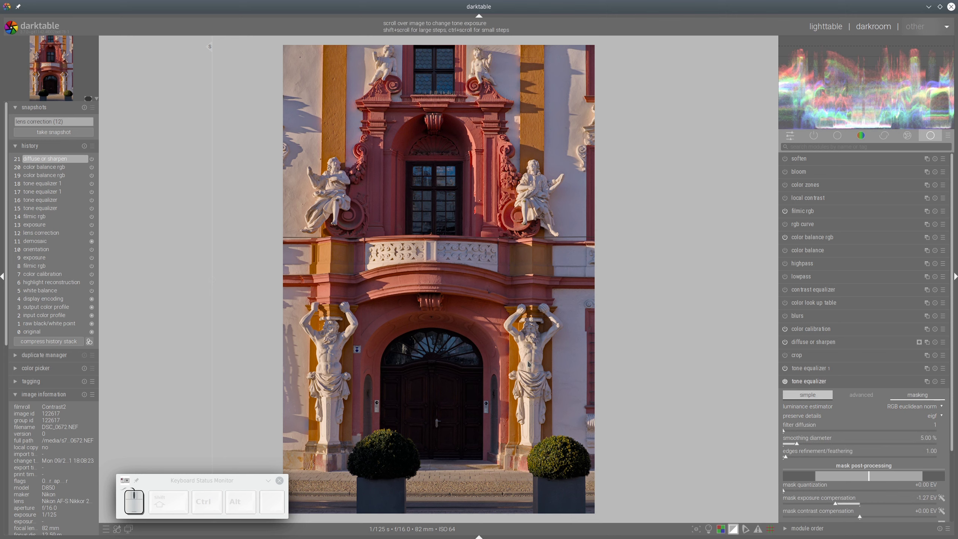
{"action": "left_click", "coordinate": [839, 383]}
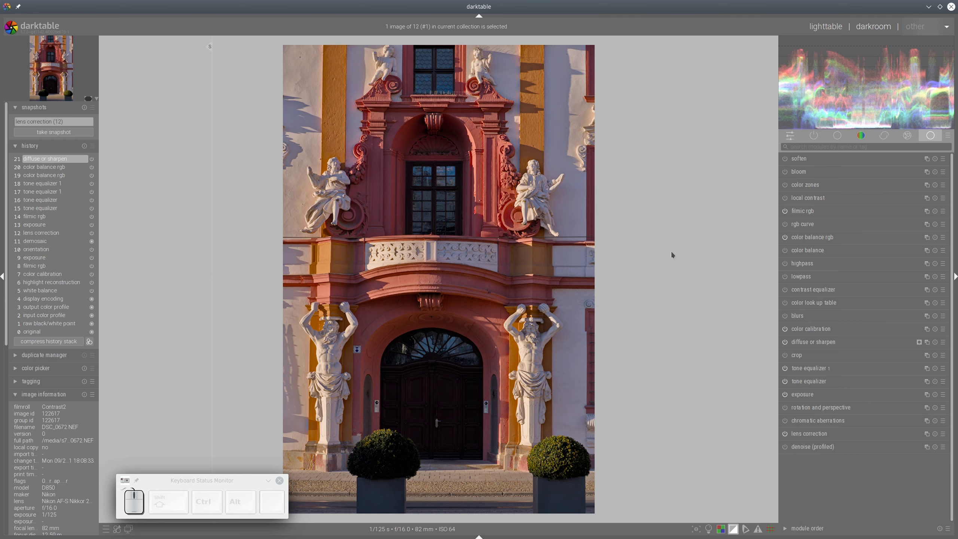
Clear the snapshots and raise the exposure of the town square photo DSC_0790.NEF to 2.62 EV
{"action": "left_click", "coordinate": [84, 108]}
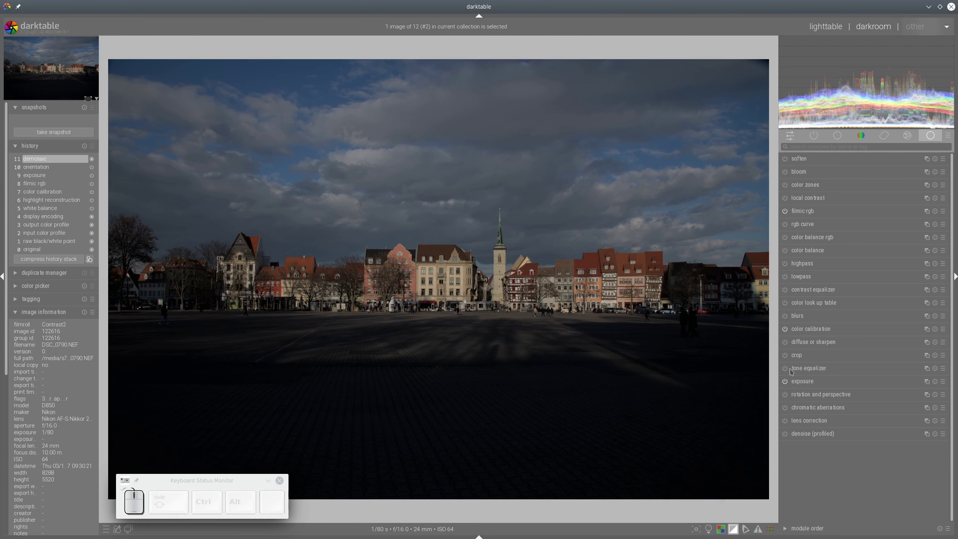
{"action": "left_click", "coordinate": [803, 381]}
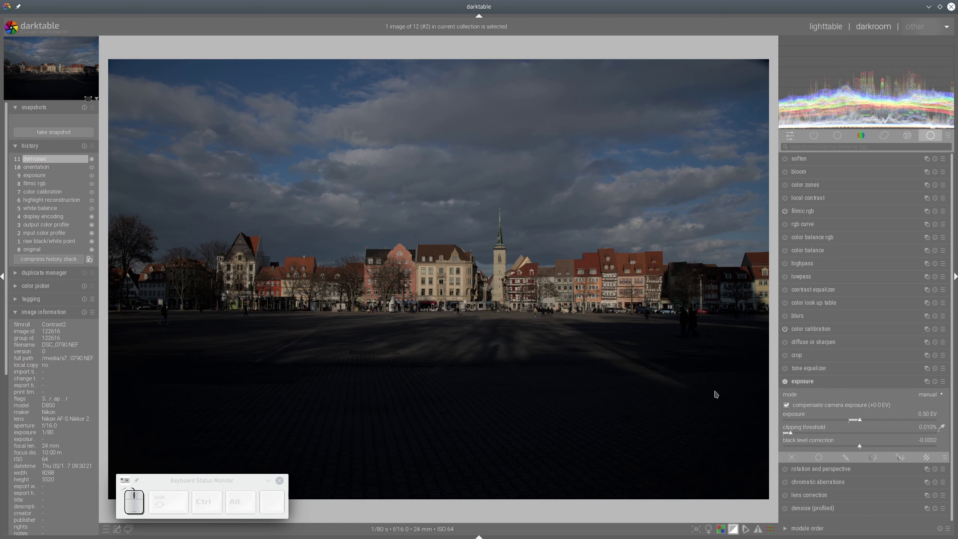
{"action": "left_click", "coordinate": [907, 420]}
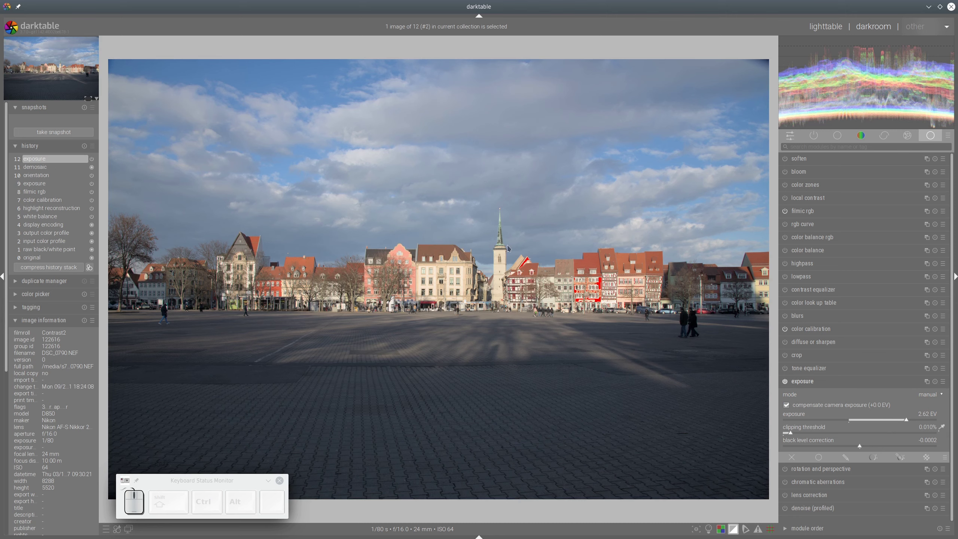
In filmic rgb, raise the white relative exposure, set contrast to 1.484 and shift the shadows/highlights balance to 26.89 %
{"action": "left_click", "coordinate": [810, 214]}
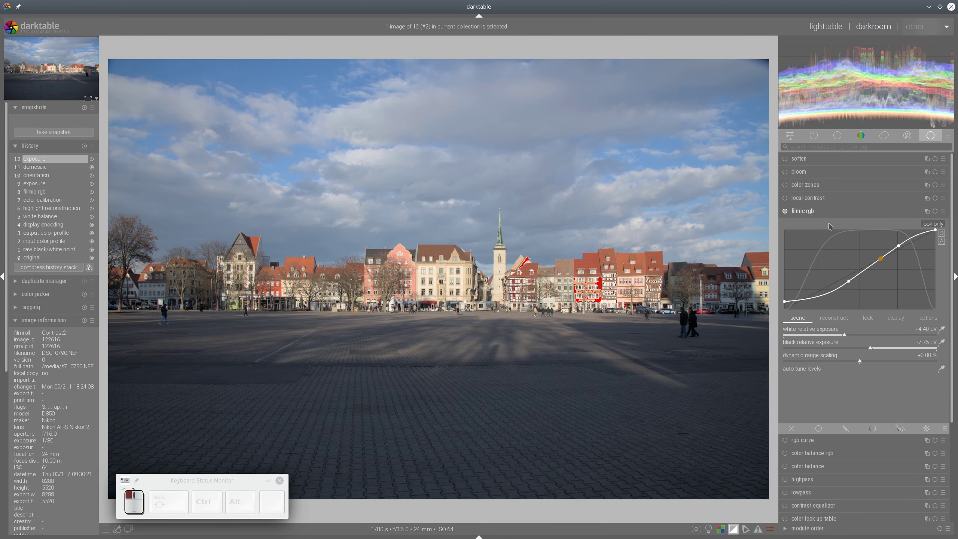
{"action": "left_click", "coordinate": [898, 335]}
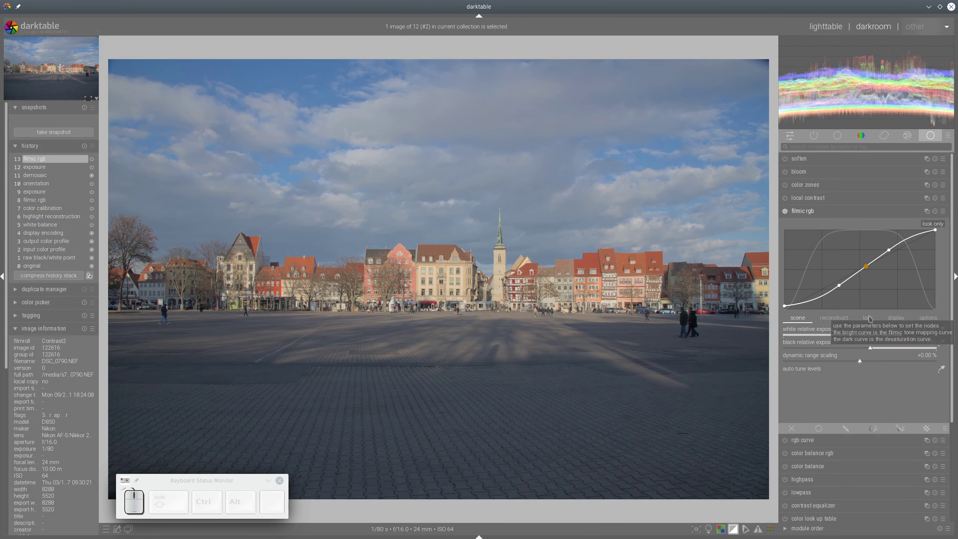
{"action": "left_click", "coordinate": [867, 318]}
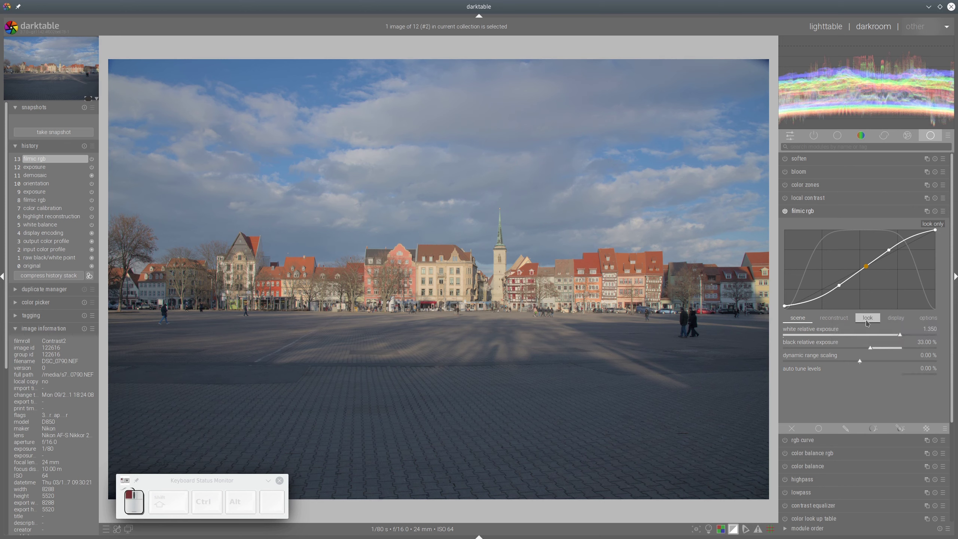
{"action": "left_click", "coordinate": [855, 338]}
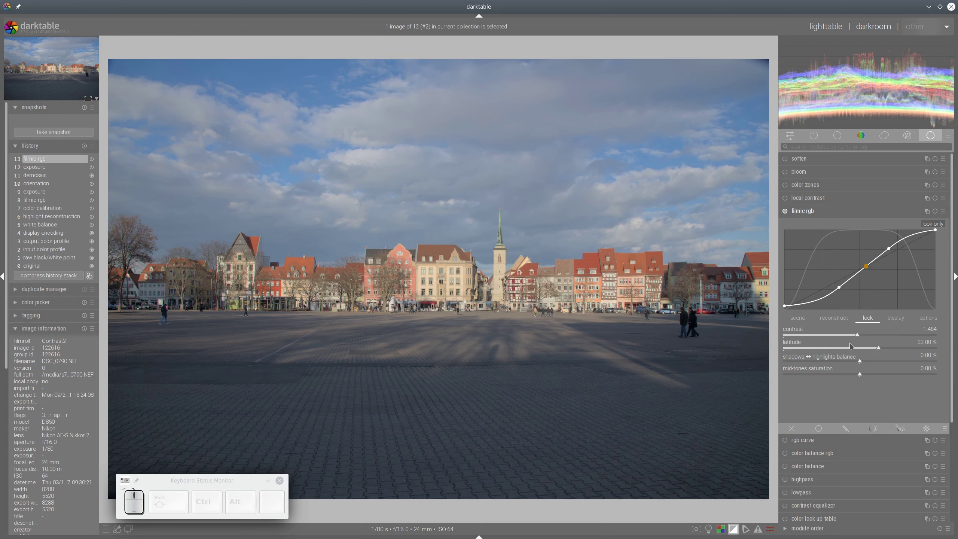
{"action": "left_click", "coordinate": [902, 362]}
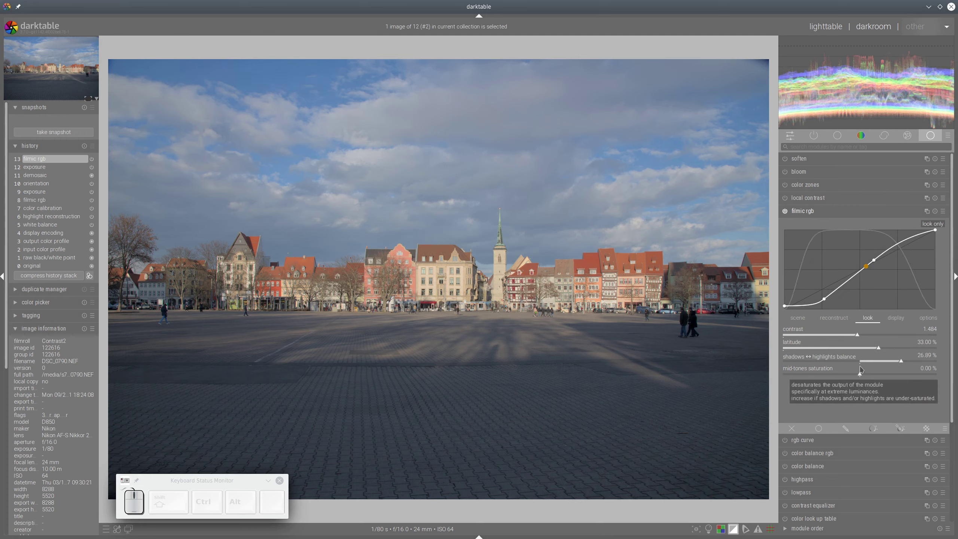
{"action": "left_click", "coordinate": [816, 212]}
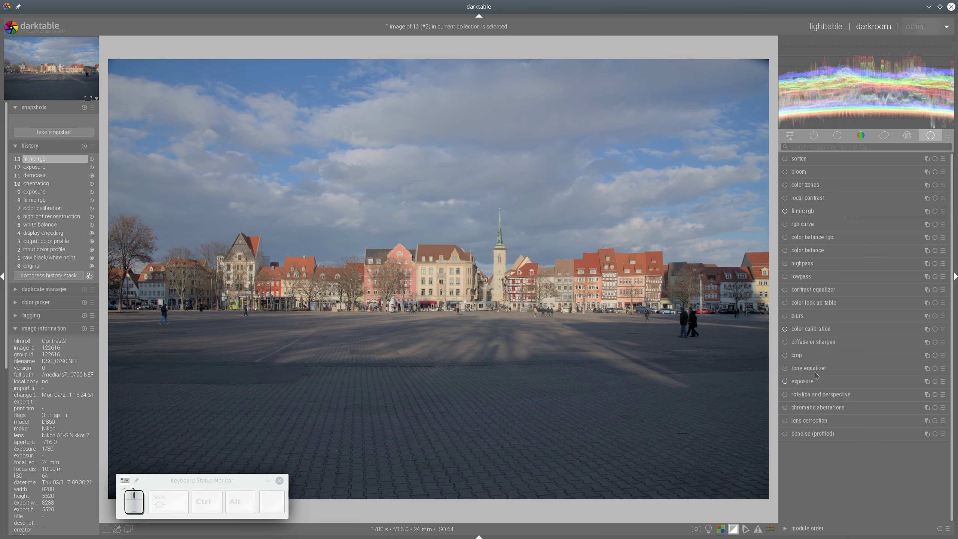
Enable the tone equalizer and auto-adjust its mask exposure compensation to -1.24 EV
{"action": "left_click", "coordinate": [785, 368]}
{"action": "scroll", "coordinate": [833, 359], "scroll_direction": "down", "scroll_amount": 4}
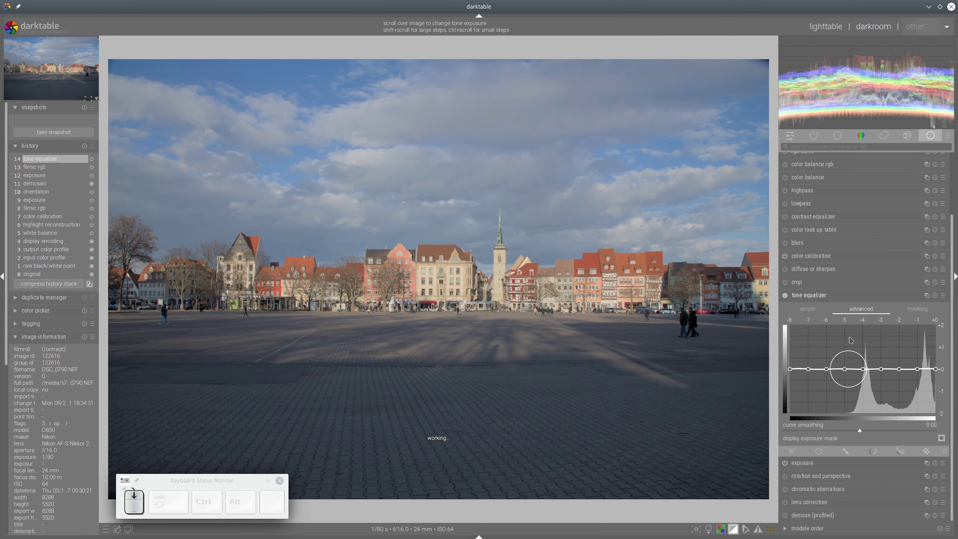
{"action": "left_click", "coordinate": [918, 311]}
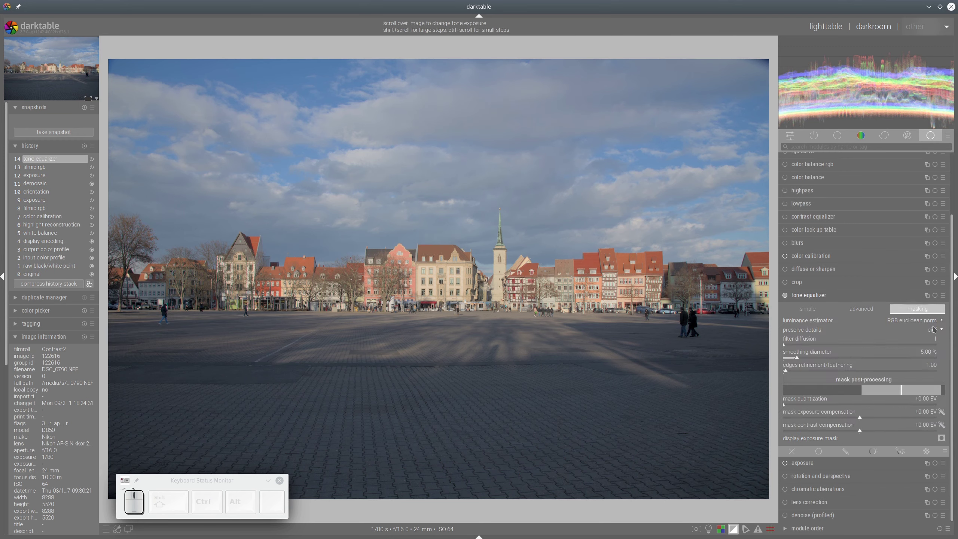
{"action": "left_click", "coordinate": [942, 412]}
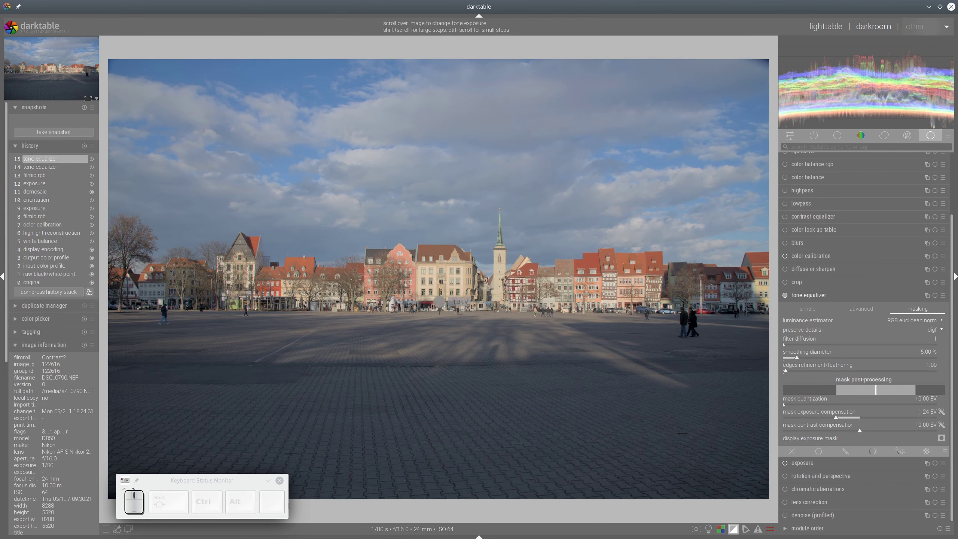
Try lowering the brightest tones on the tone equalizer curve around the -1 EV node, and reset the curve
{"action": "scroll", "coordinate": [453, 289], "scroll_direction": "down", "scroll_amount": 4}
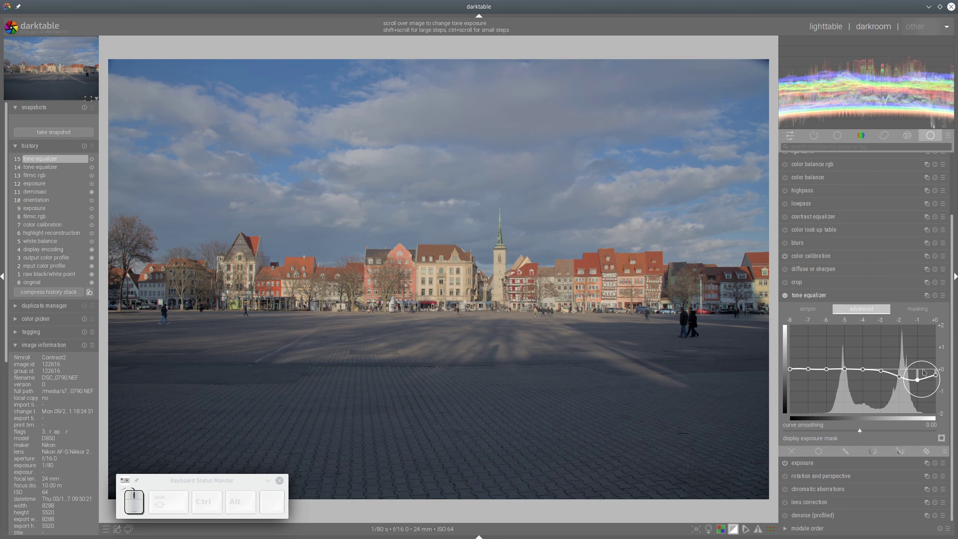
{"action": "double_click", "coordinate": [909, 369]}
Display the exposure mask, set the mask contrast compensation to +0.23 EV and hide the mask again
{"action": "left_click", "coordinate": [941, 437]}
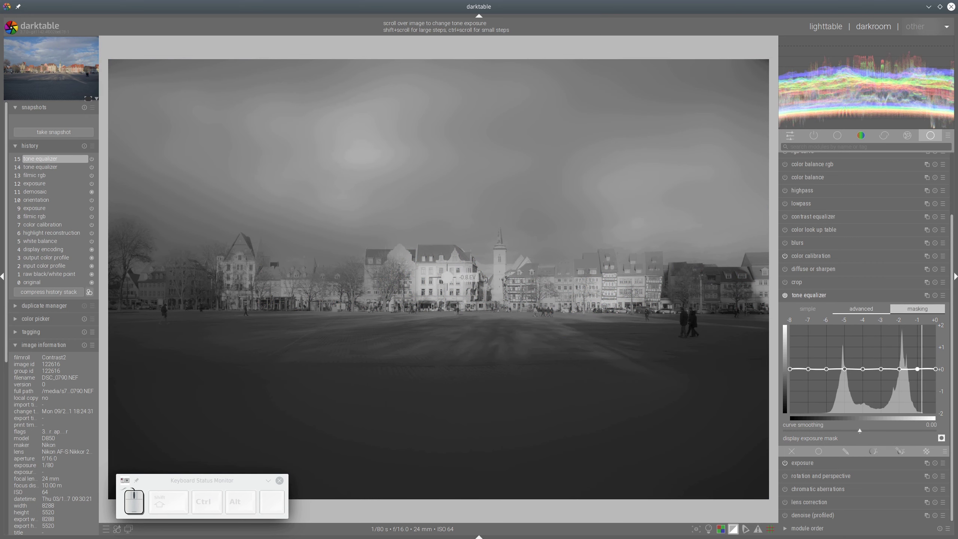
{"action": "left_click", "coordinate": [918, 310]}
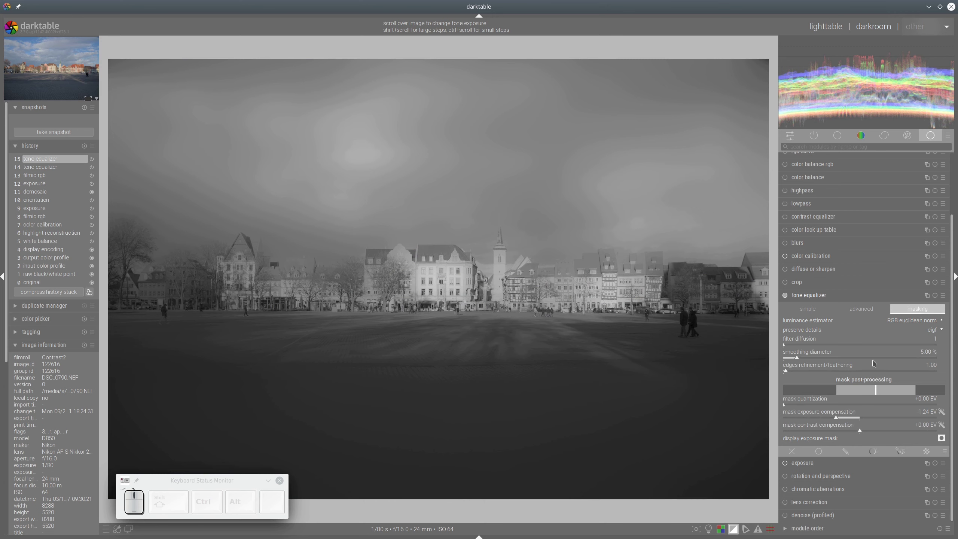
{"action": "left_click", "coordinate": [869, 432]}
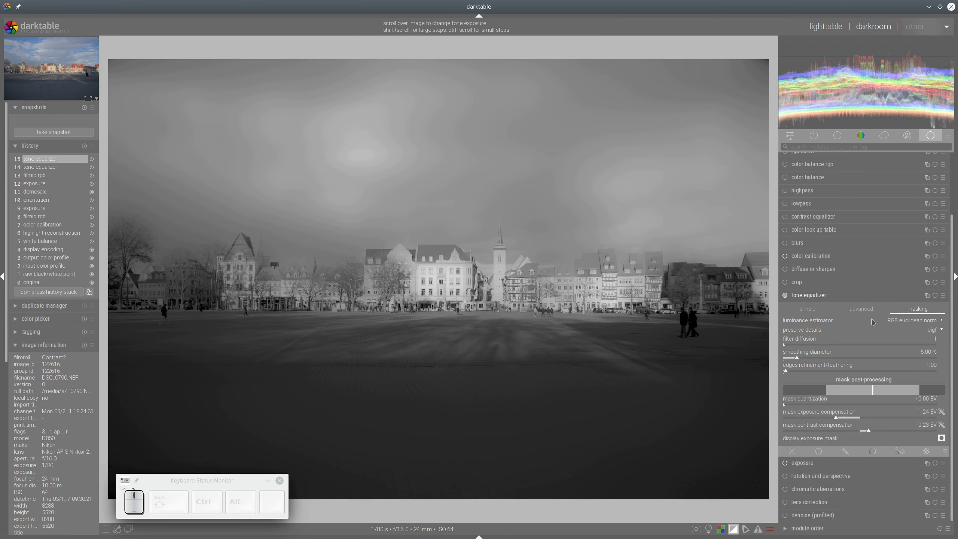
{"action": "left_click", "coordinate": [942, 439]}
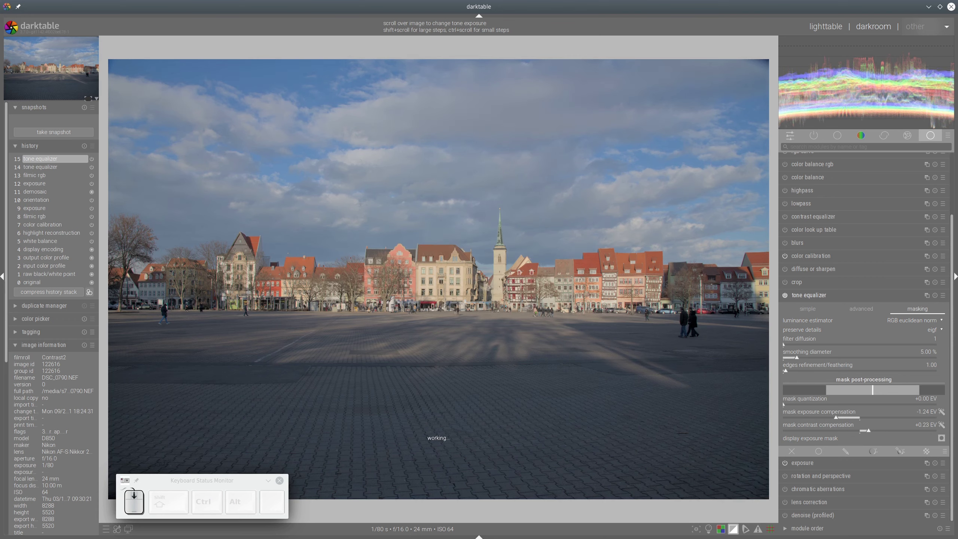
Darken the bright sky tones with the tone equalizer directly on the image, and collapse the module
{"action": "scroll", "coordinate": [592, 283], "scroll_direction": "down", "scroll_amount": 2}
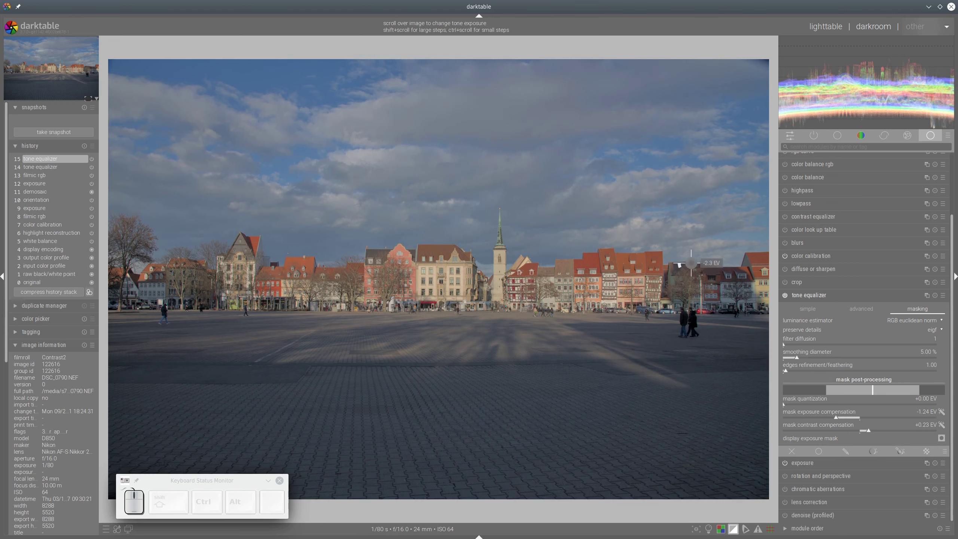
{"action": "left_click", "coordinate": [802, 297]}
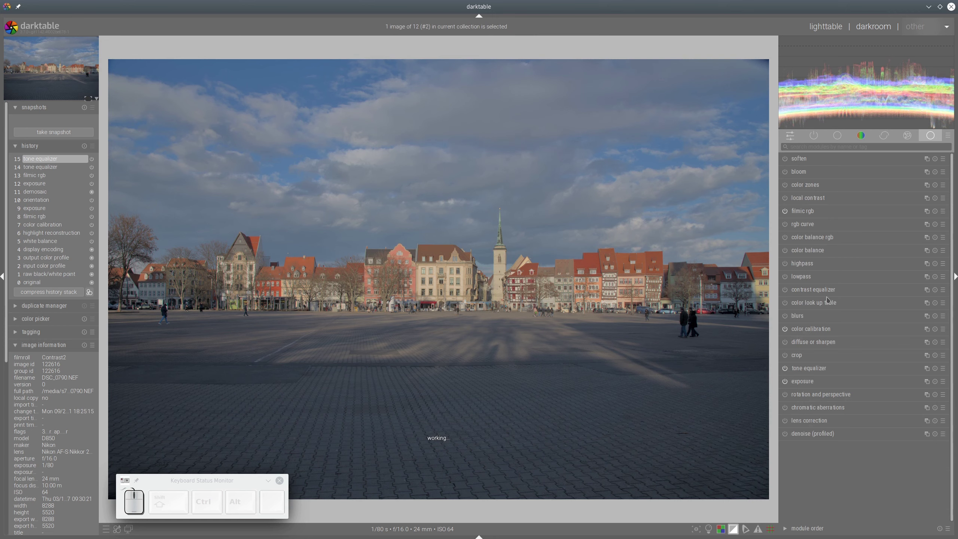
Create a new instance of the tone equalizer and set its preserve details option to no
{"action": "left_click", "coordinate": [926, 368]}
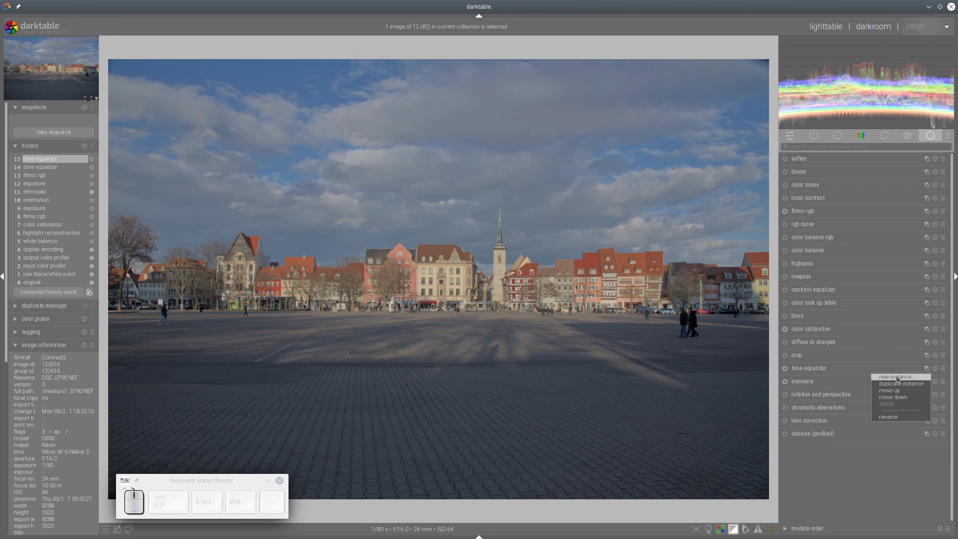
{"action": "left_click", "coordinate": [897, 378]}
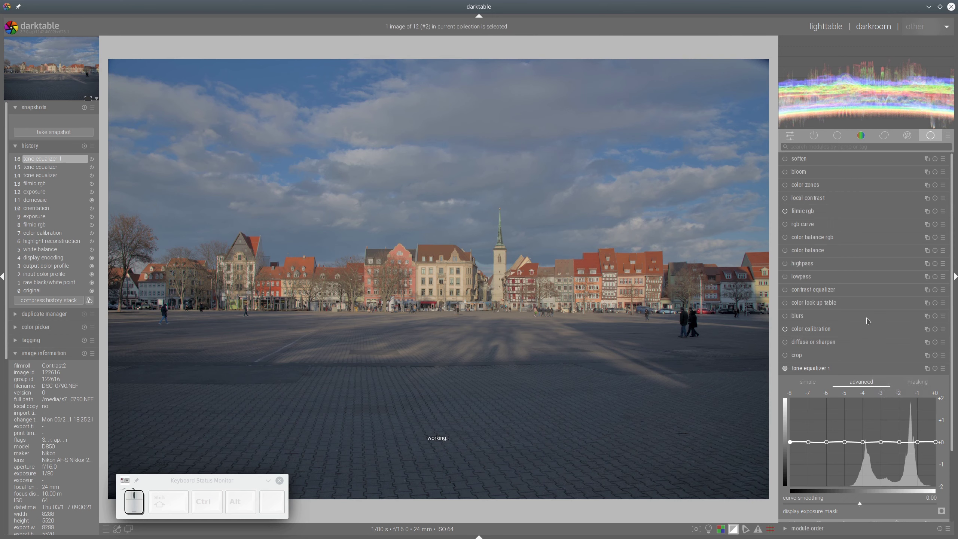
{"action": "left_click", "coordinate": [922, 383]}
{"action": "left_click", "coordinate": [932, 329]}
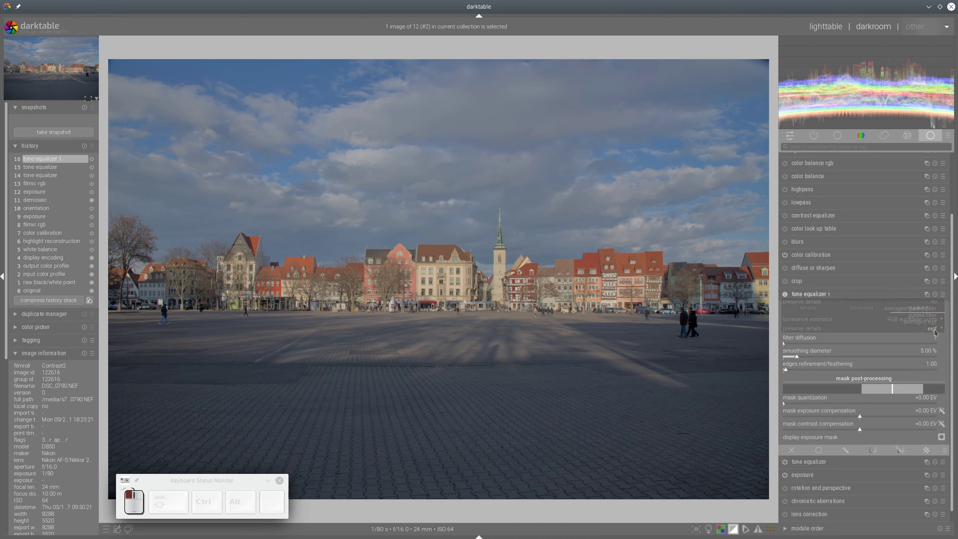
{"action": "left_click", "coordinate": [935, 308]}
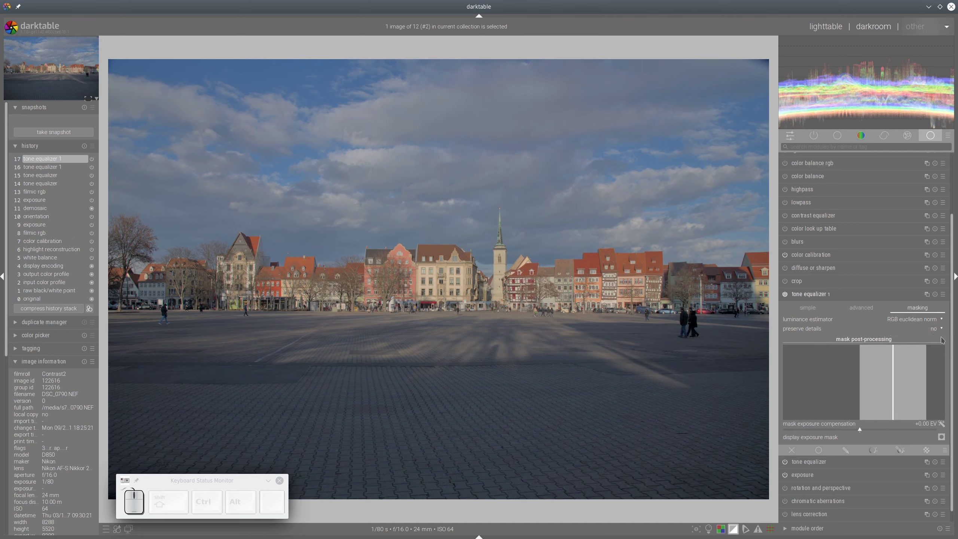
With the exposure mask displayed, set the luminance estimator to RGB geometric mean and mask exposure compensation to -0.91 EV, and hide the mask
{"action": "left_click", "coordinate": [941, 438]}
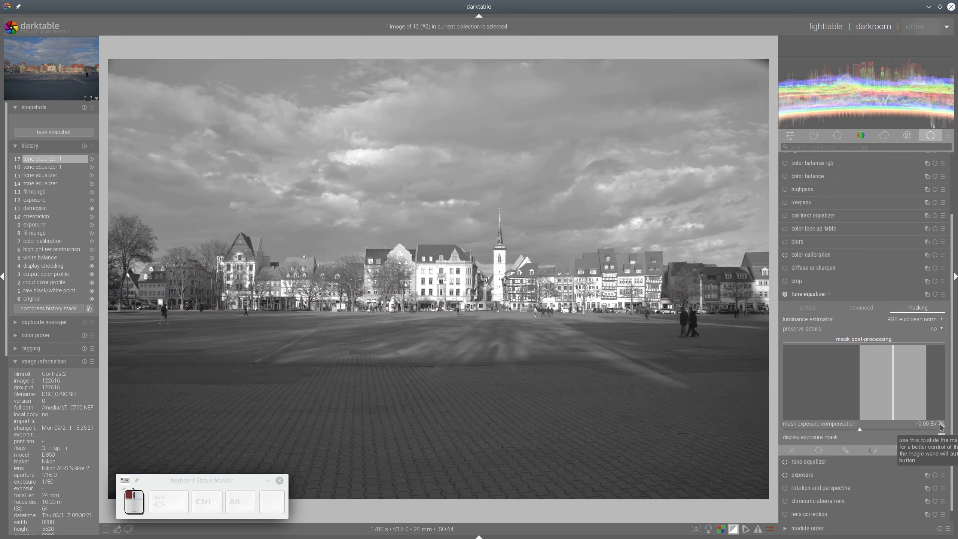
{"action": "left_click", "coordinate": [942, 423]}
{"action": "left_click", "coordinate": [909, 321]}
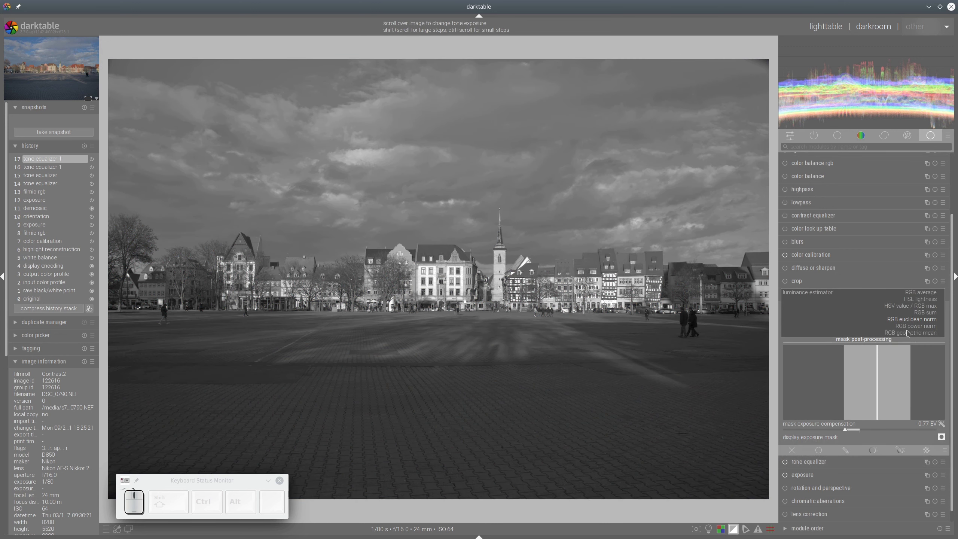
{"action": "left_click", "coordinate": [906, 335]}
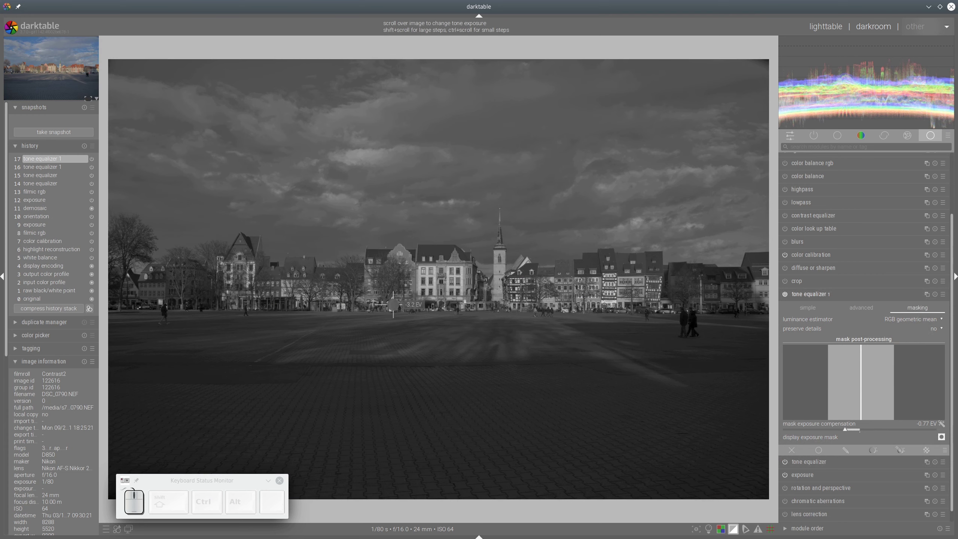
{"action": "left_click", "coordinate": [842, 430]}
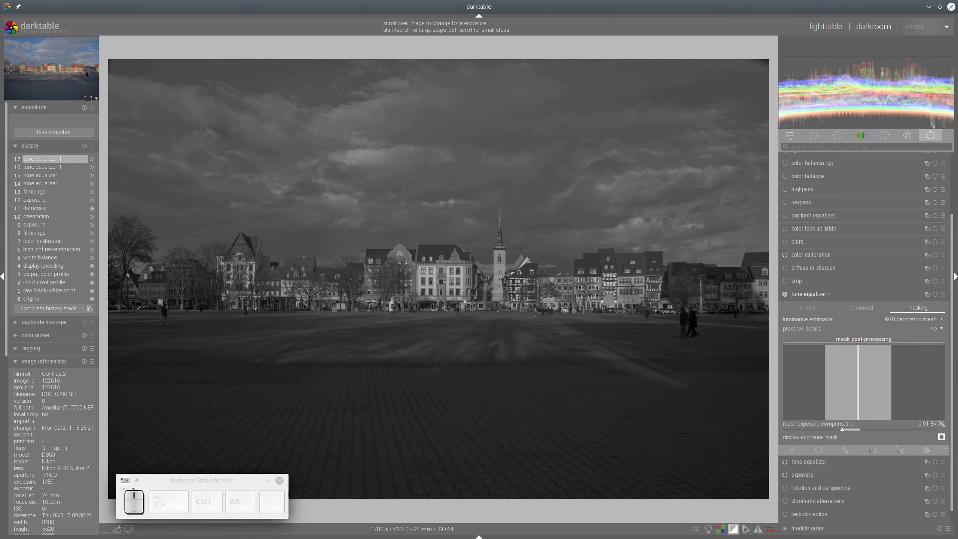
{"action": "left_click", "coordinate": [941, 437]}
Shape the second tone equalizer's curve by raising tones around -1 to 0 EV and lowering those around -7 EV, and collapse the module
{"action": "left_click", "coordinate": [861, 308]}
{"action": "left_click_drag", "start_coordinate": [931, 359], "coordinate": [935, 330]}
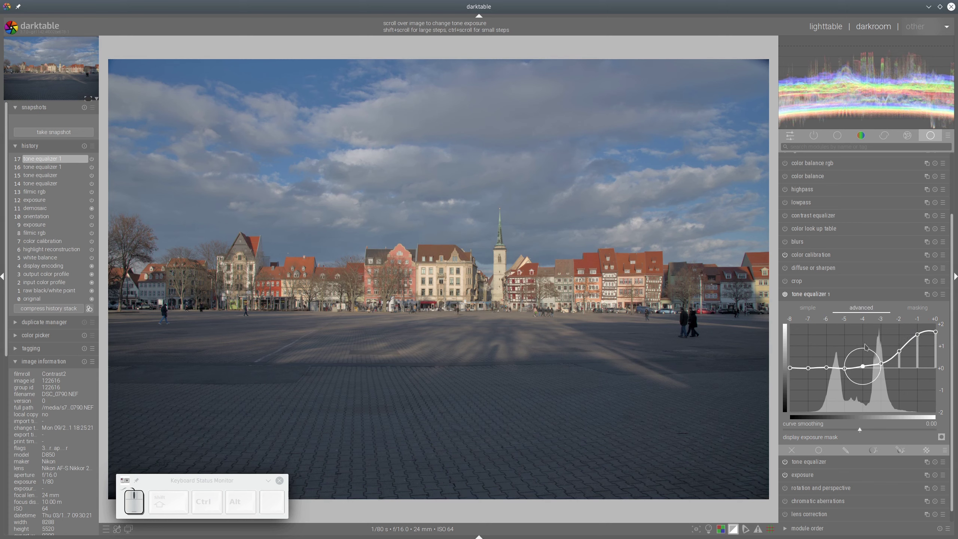
{"action": "left_click_drag", "start_coordinate": [810, 348], "coordinate": [812, 359]}
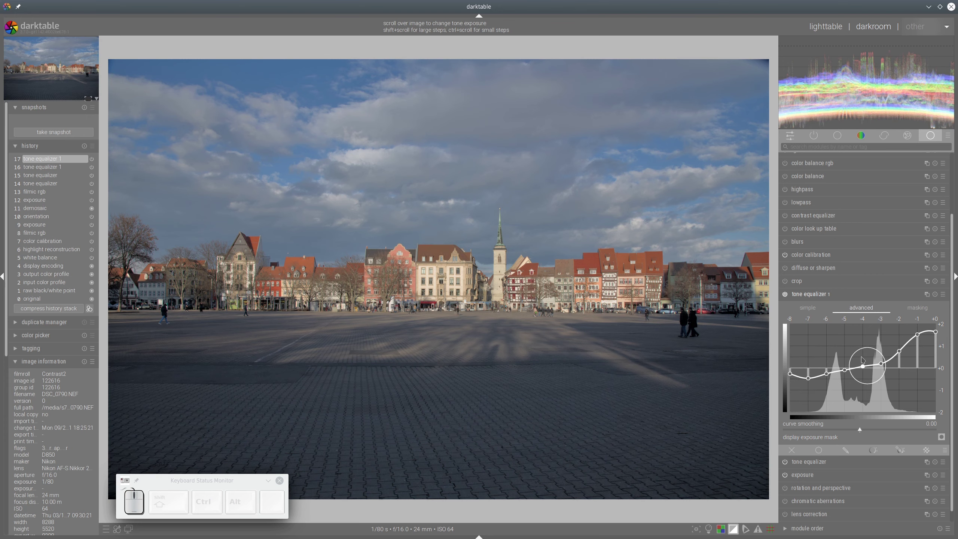
{"action": "left_click_drag", "start_coordinate": [882, 350], "coordinate": [917, 327]}
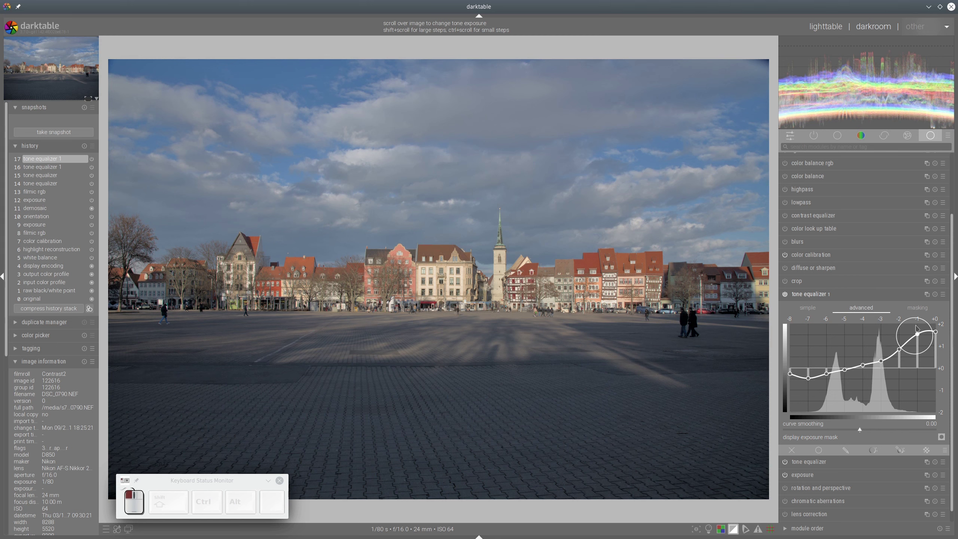
{"action": "left_click_drag", "start_coordinate": [819, 363], "coordinate": [812, 346]}
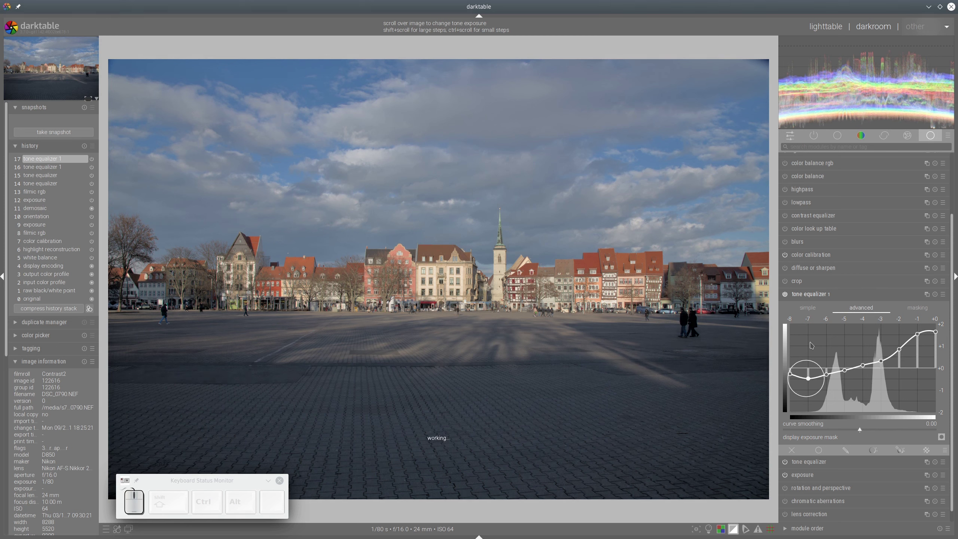
{"action": "left_click", "coordinate": [815, 295]}
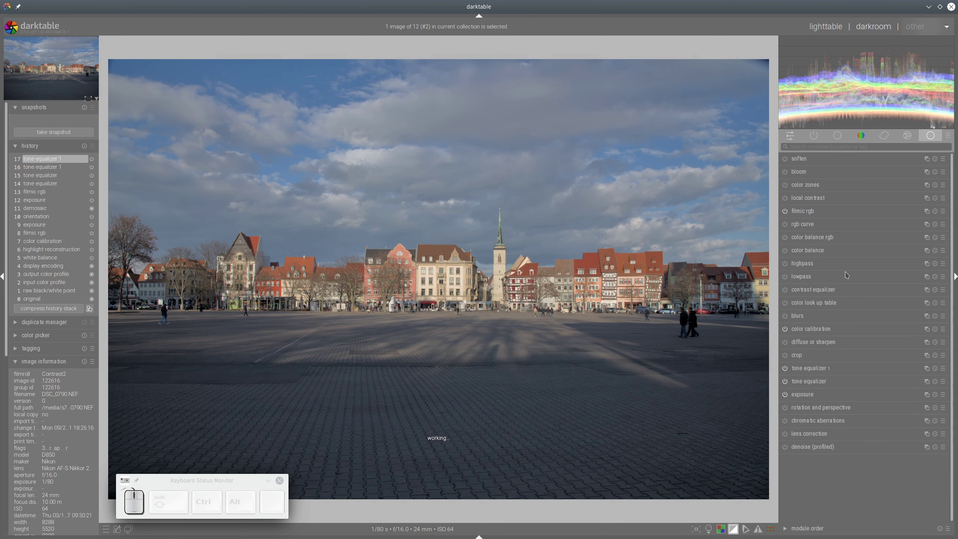
In color balance rgb, set global vibrance to 12.29 % and global chroma to 17.15 %
{"action": "left_click", "coordinate": [805, 238]}
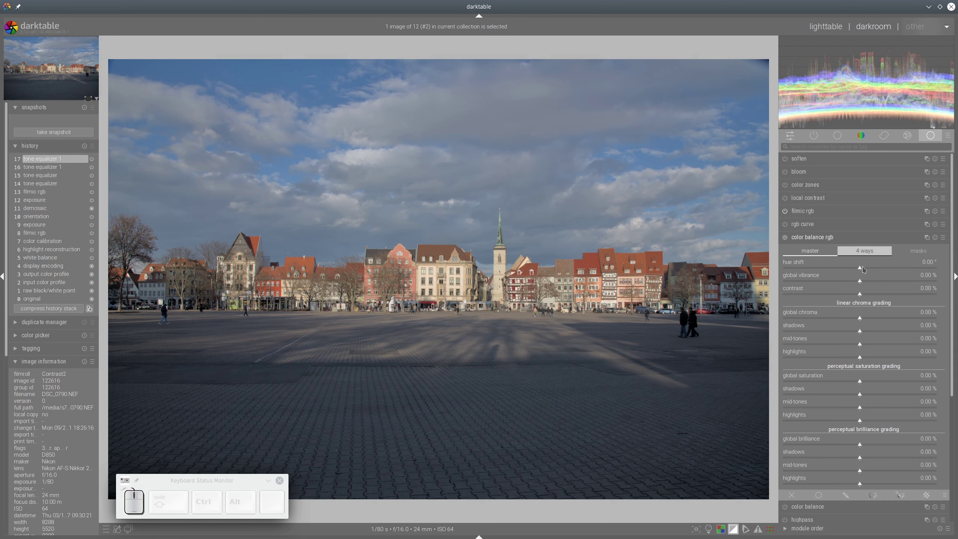
{"action": "left_click", "coordinate": [879, 284]}
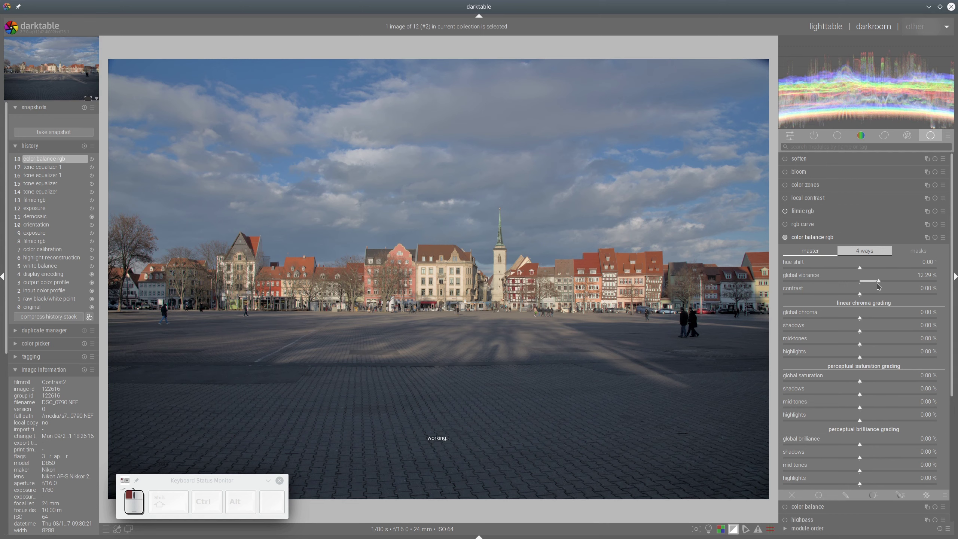
{"action": "left_click", "coordinate": [887, 318]}
Set saturation to 16.61 % in shadows and 5.66 % in mid-tones, and brilliance to 11.25 % in highlights and -5.90 % globally
{"action": "left_click", "coordinate": [911, 394]}
{"action": "left_click", "coordinate": [877, 407]}
{"action": "left_click", "coordinate": [896, 485]}
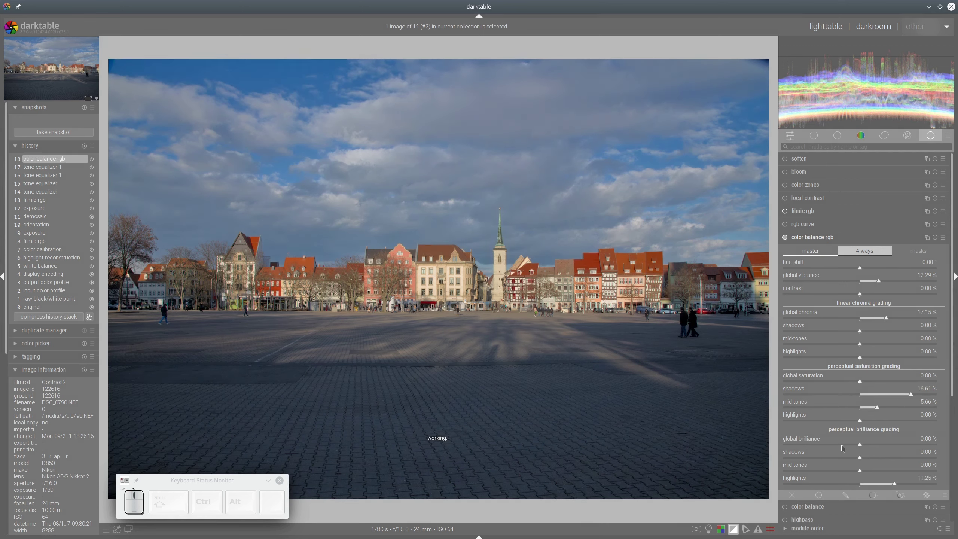
{"action": "left_click", "coordinate": [842, 446]}
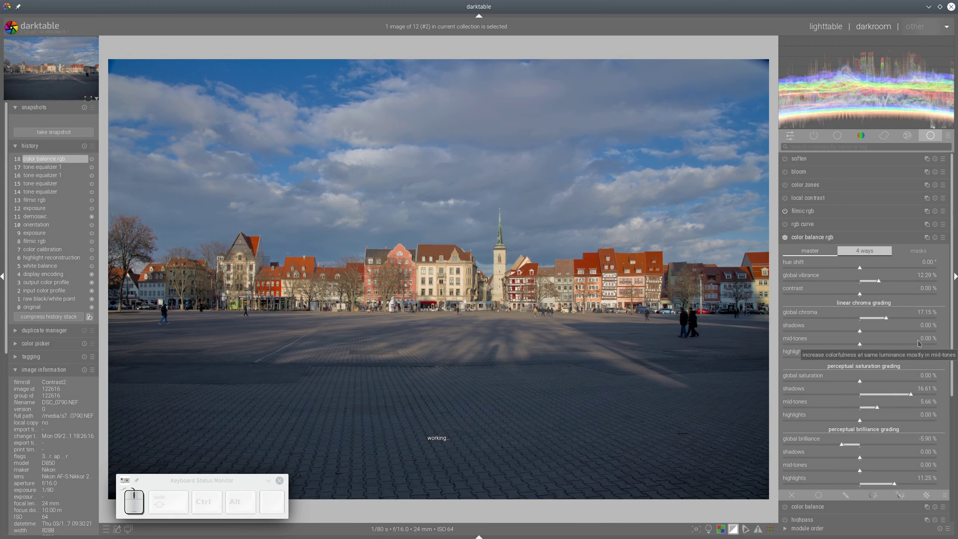
{"action": "left_click", "coordinate": [826, 237]}
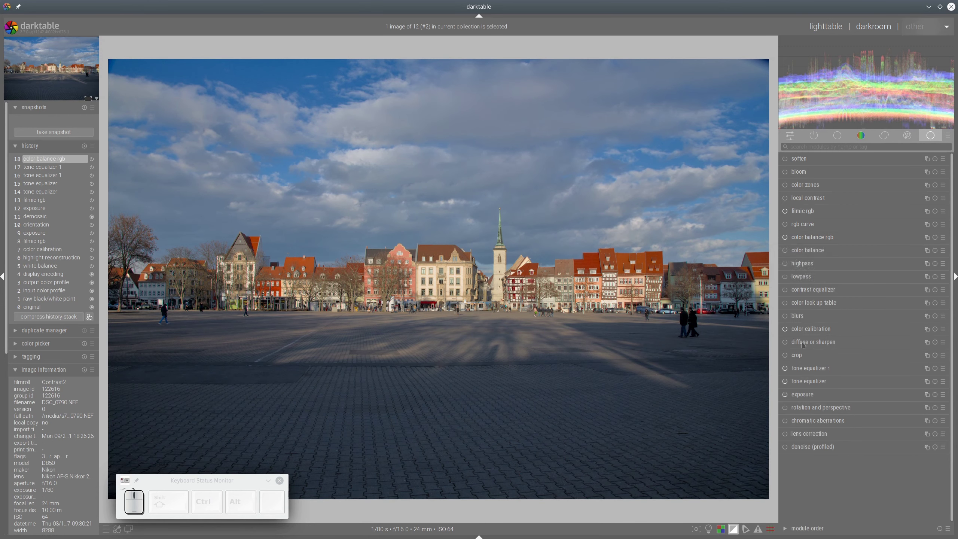
Apply the "lc new 3" preset of diffuse or sharpen to add local contrast
{"action": "left_click", "coordinate": [943, 342]}
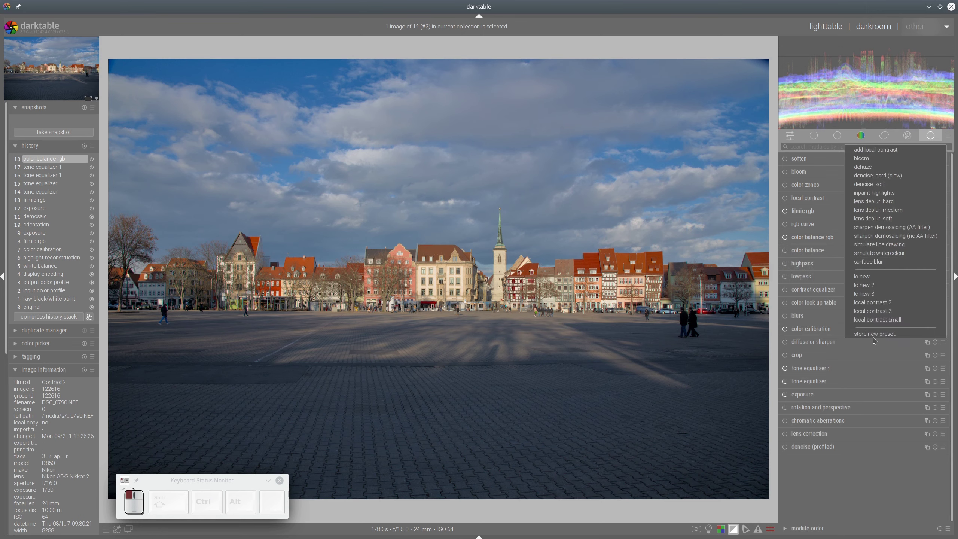
{"action": "left_click", "coordinate": [868, 294]}
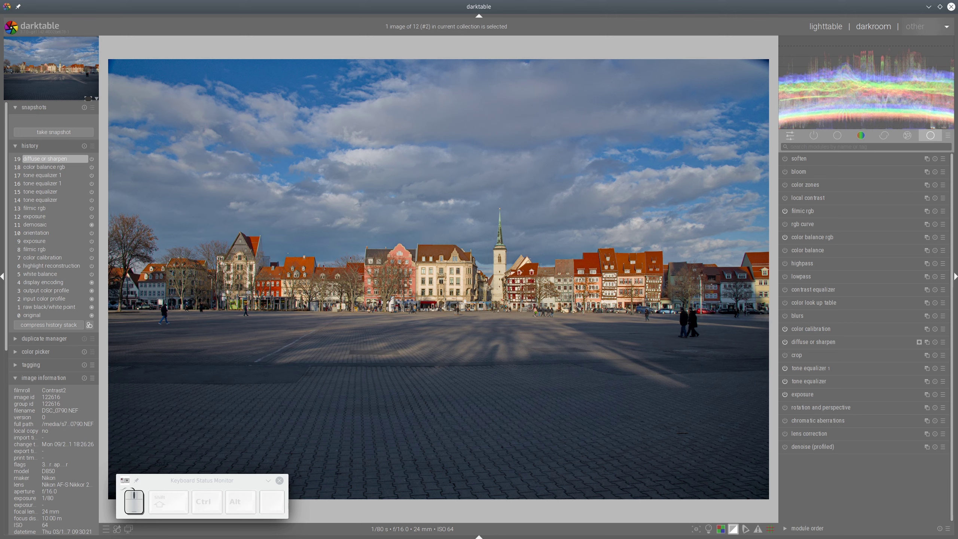
Create a new color calibration instance and limit it with a drawn and parametric mask, placing a horizontal gradient just below the buildings
{"action": "left_click", "coordinate": [927, 329]}
{"action": "left_click", "coordinate": [890, 337]}
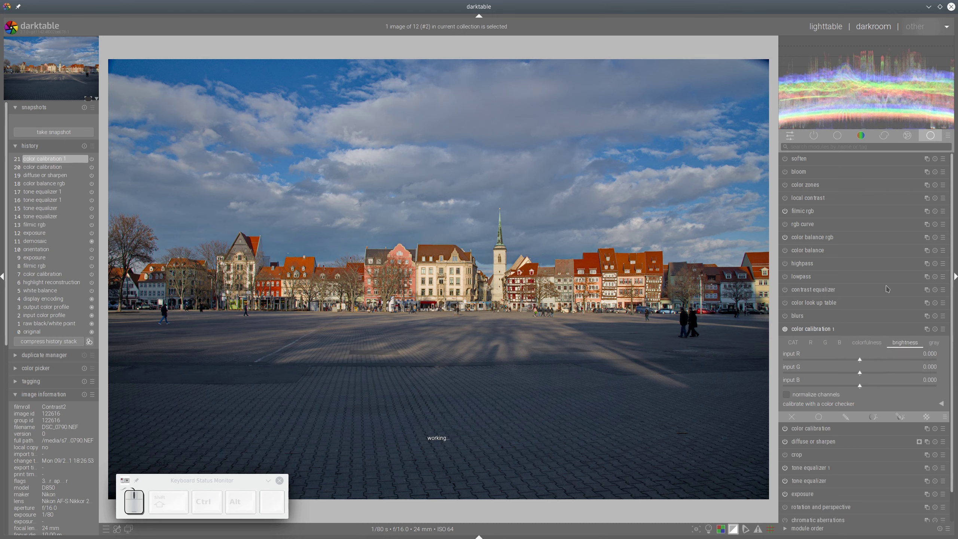
{"action": "scroll", "coordinate": [887, 289], "scroll_direction": "down", "scroll_amount": 1}
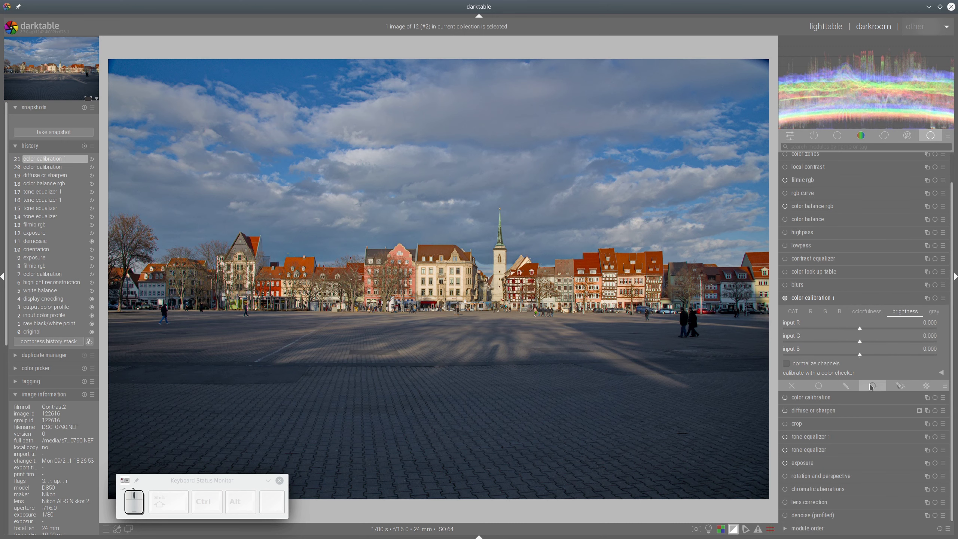
{"action": "left_click", "coordinate": [901, 386]}
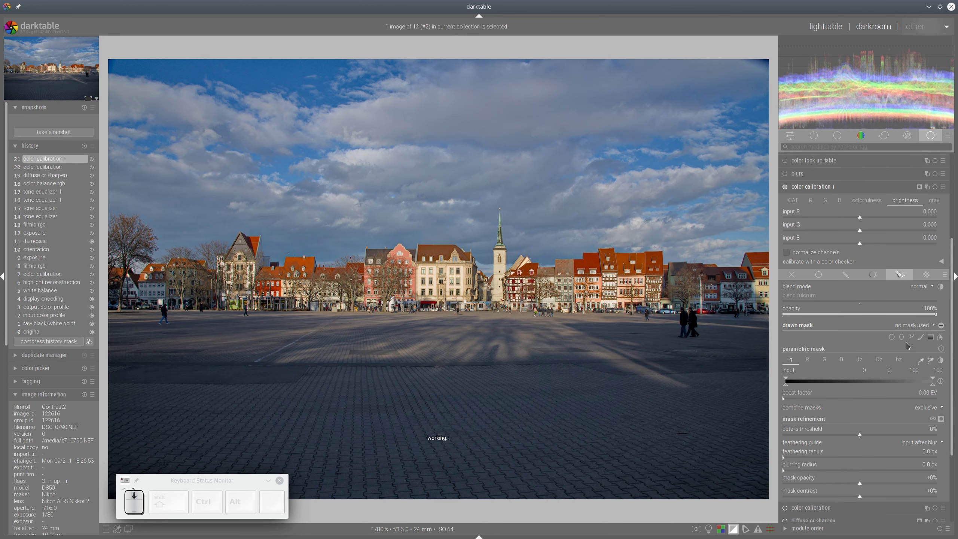
{"action": "left_click", "coordinate": [930, 336]}
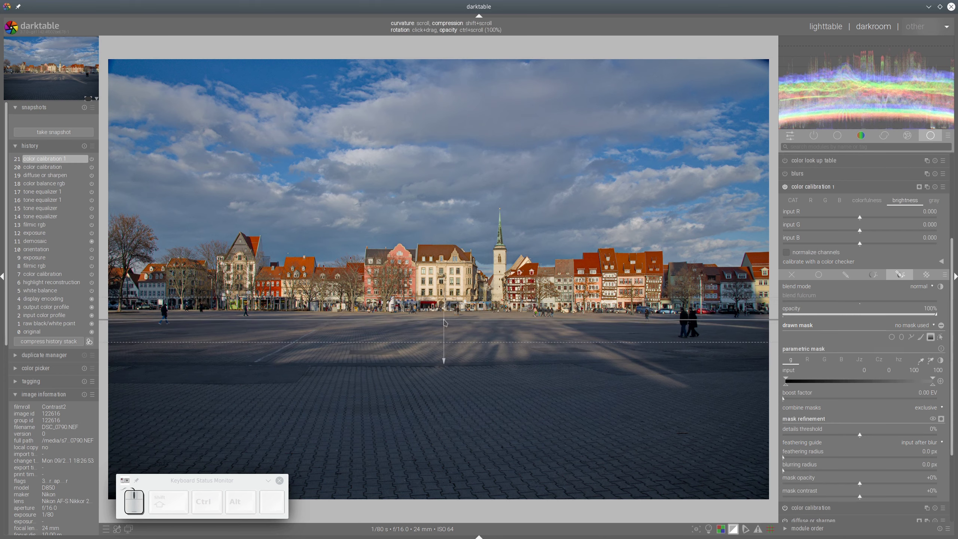
{"action": "left_click", "coordinate": [445, 321]}
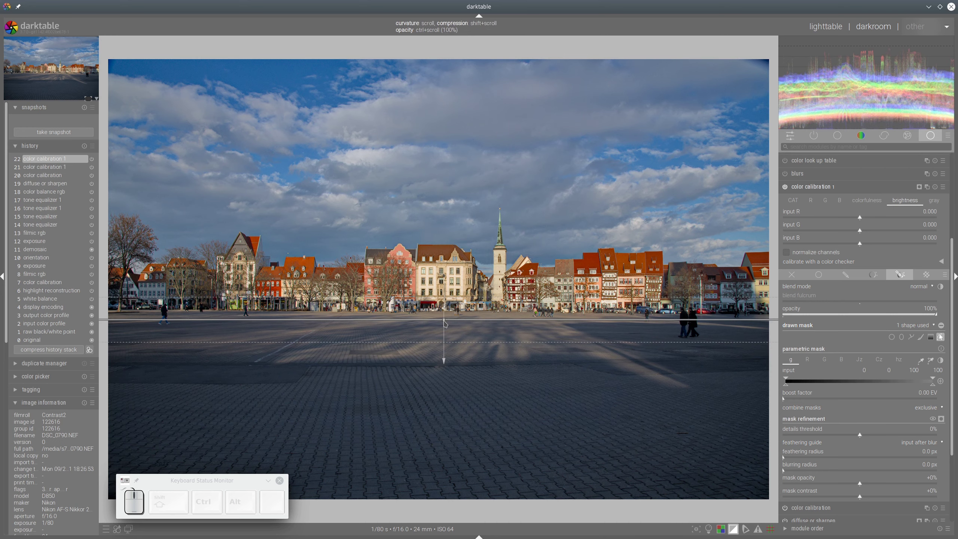
{"action": "left_click", "coordinate": [941, 419]}
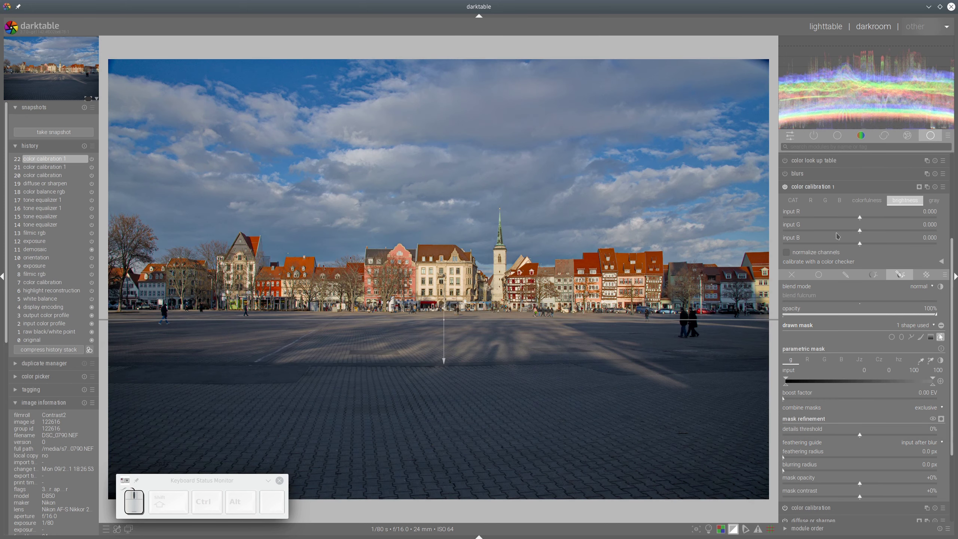
Set the new color calibration's brightness input B to -0.338, compare the image with the instance off and on, and collapse it
{"action": "left_click", "coordinate": [840, 244]}
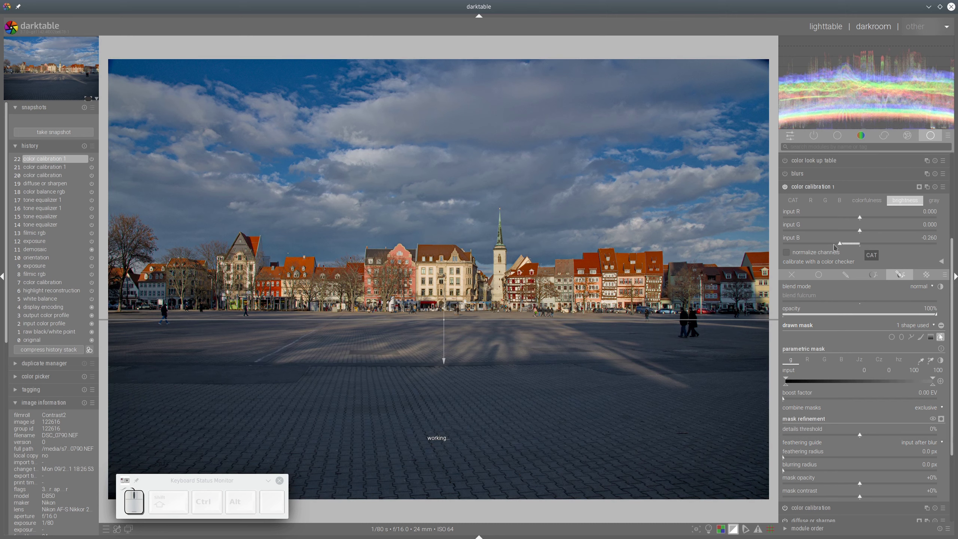
{"action": "scroll", "coordinate": [857, 244], "scroll_direction": "down", "scroll_amount": 3}
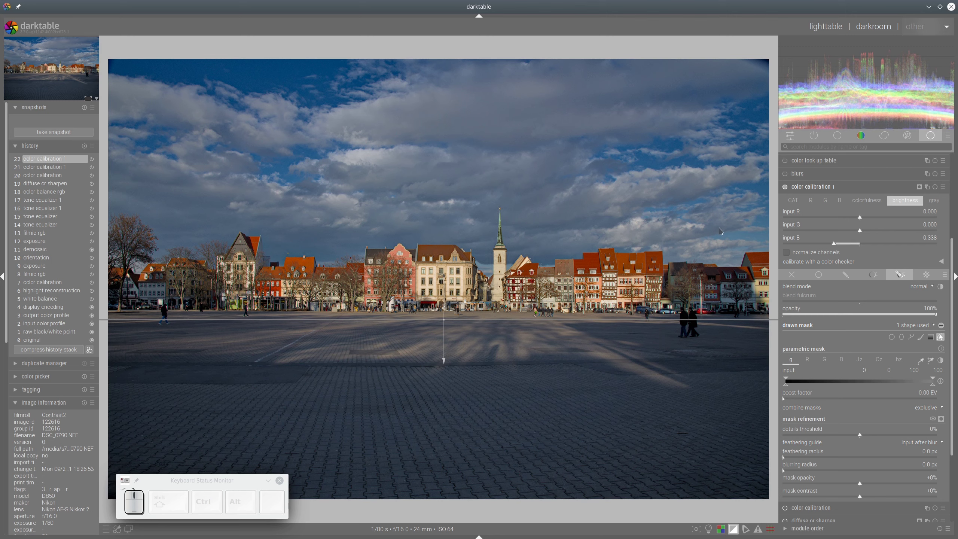
{"action": "left_click", "coordinate": [784, 187]}
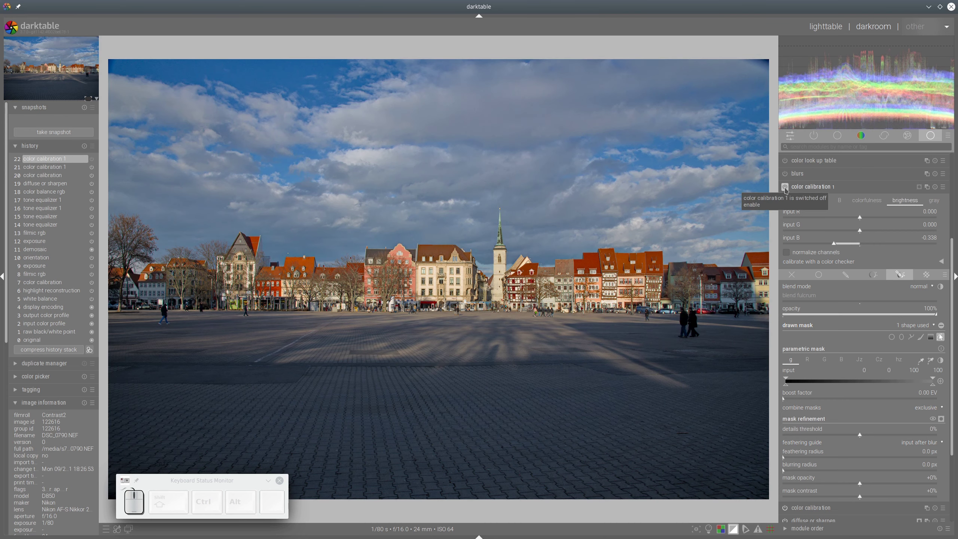
{"action": "left_click", "coordinate": [785, 187]}
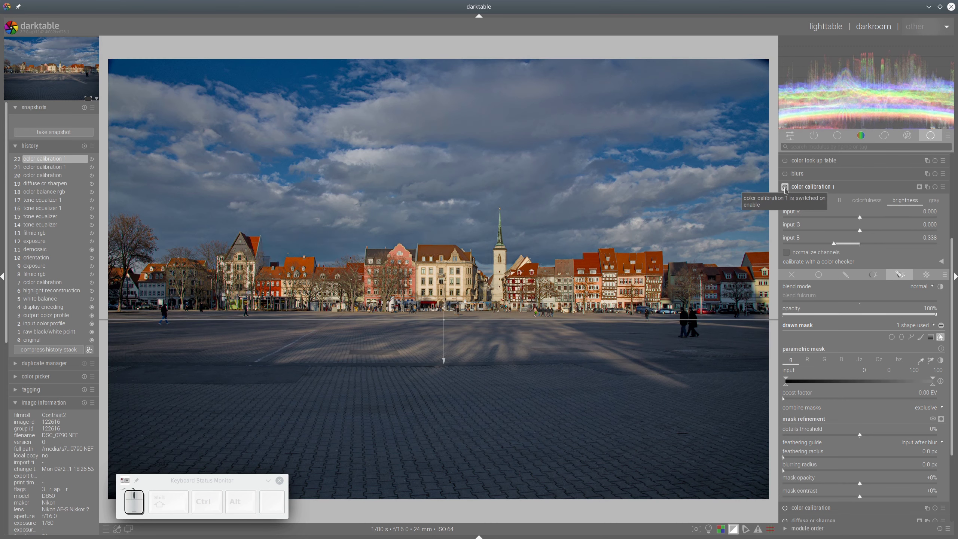
{"action": "left_click", "coordinate": [813, 190]}
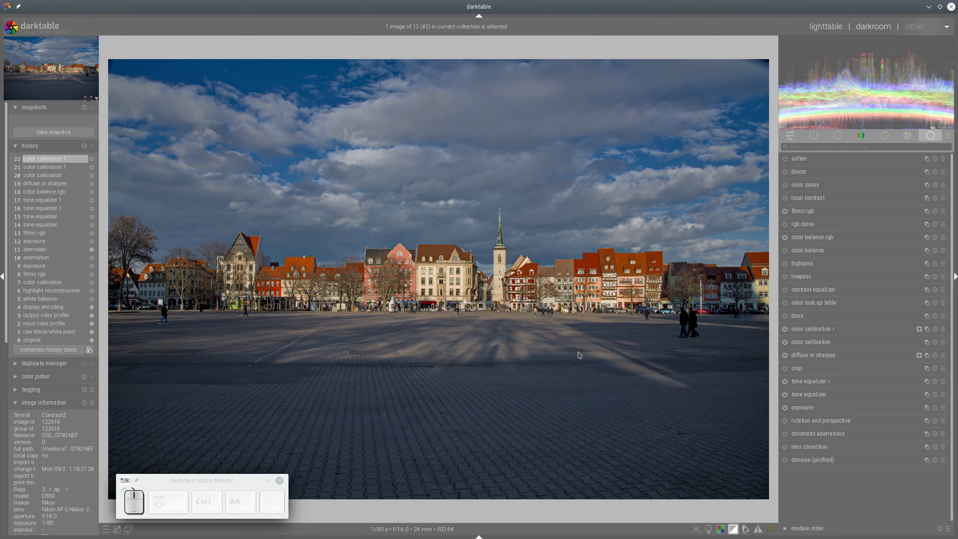
Lower the exposure module's exposure to 2.26 EV
{"action": "left_click", "coordinate": [814, 409]}
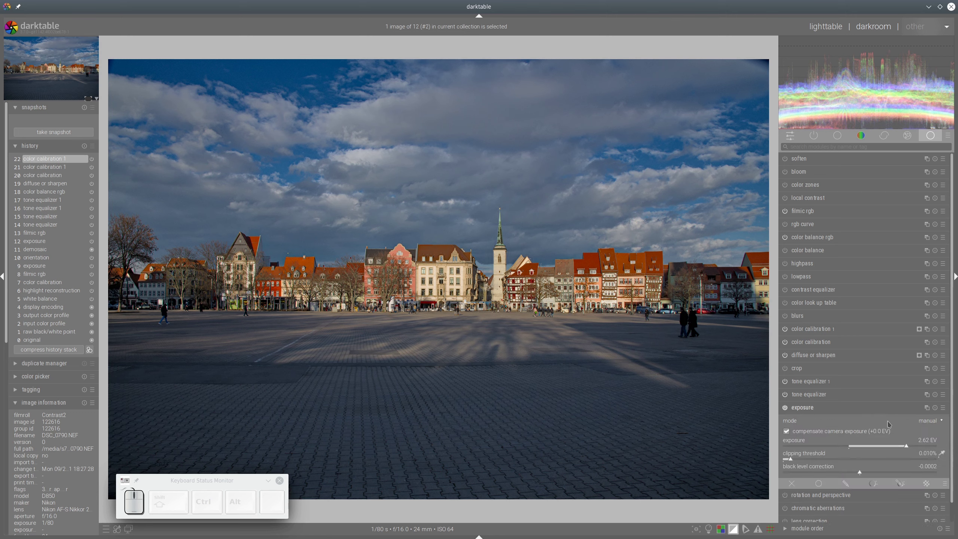
{"action": "left_click", "coordinate": [900, 448]}
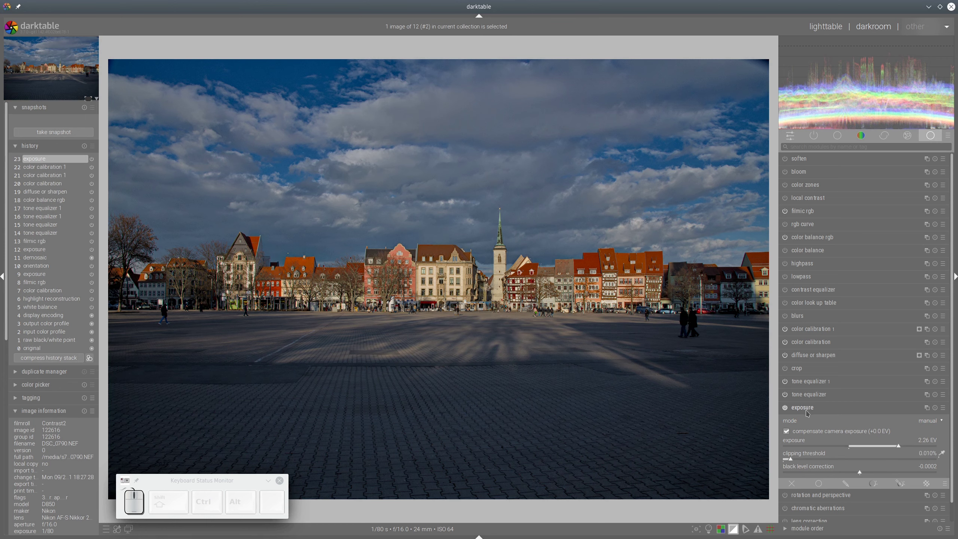
Raise the brightest tones around -1 to 0 EV further on the second tone equalizer's curve
{"action": "left_click", "coordinate": [812, 384]}
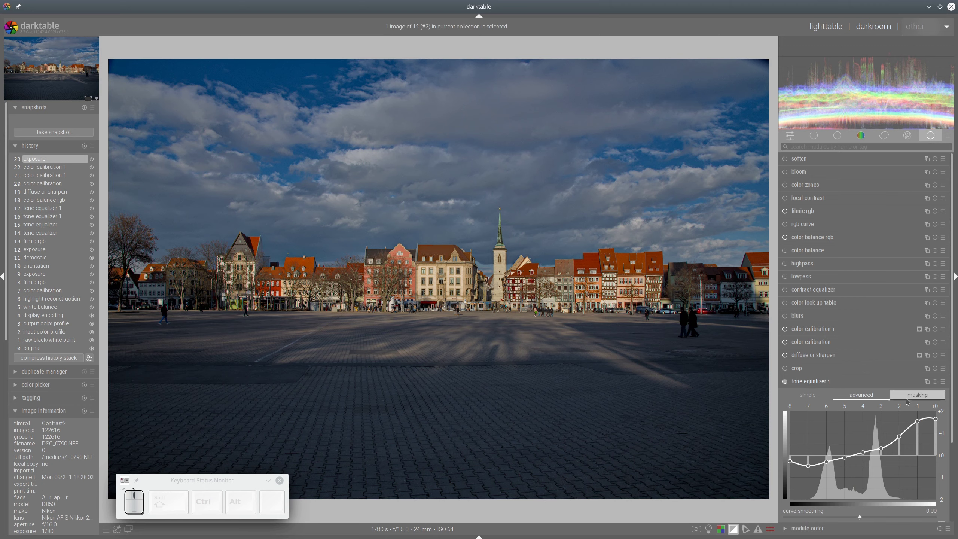
{"action": "left_click_drag", "start_coordinate": [917, 425], "coordinate": [919, 421]}
{"action": "scroll", "coordinate": [919, 421], "scroll_direction": "up", "scroll_amount": 2}
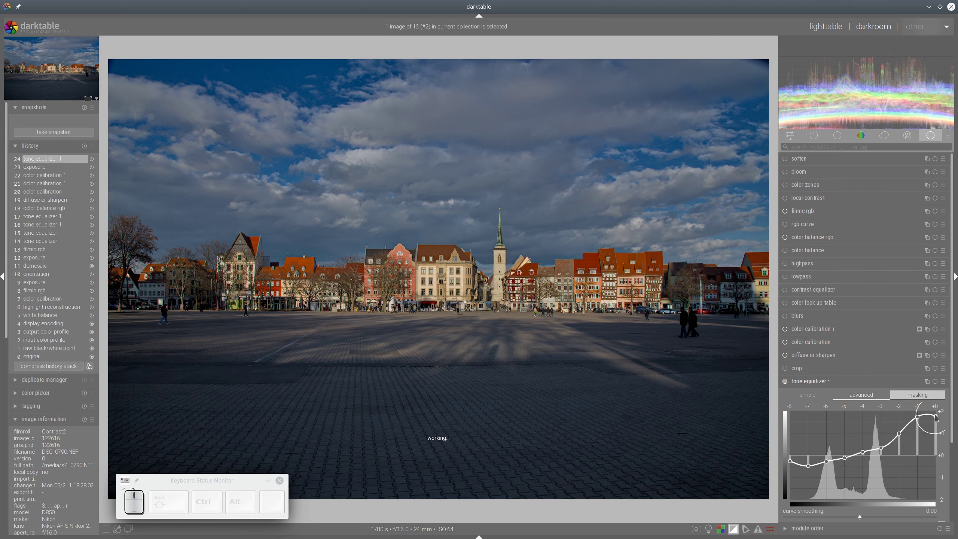
Push the second tone equalizer's -1 and 0 EV nodes to about +2 EV, fine-tune the -3 EV node, and collapse the module
{"action": "scroll", "coordinate": [891, 442], "scroll_direction": "up", "scroll_amount": 2}
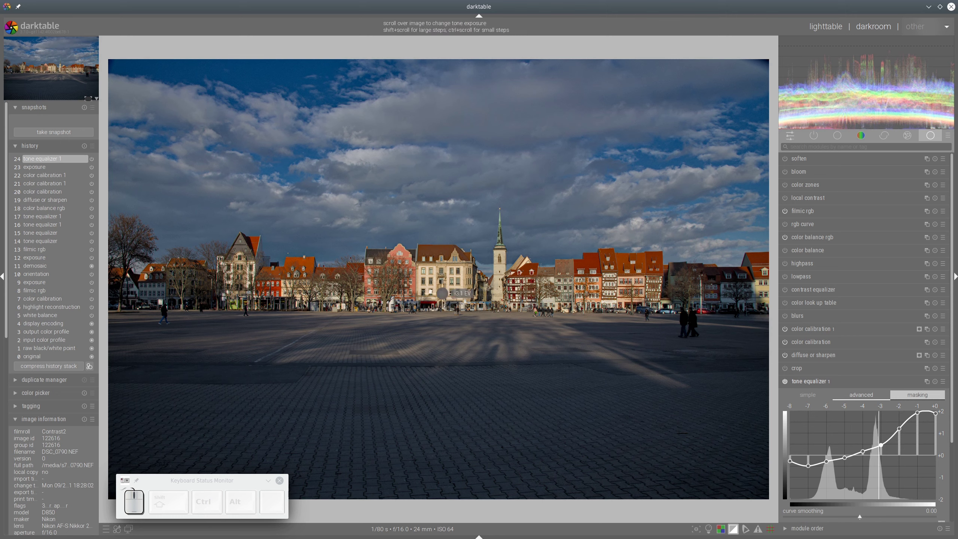
{"action": "left_click_drag", "start_coordinate": [880, 445], "coordinate": [879, 443]}
{"action": "left_click", "coordinate": [863, 447]}
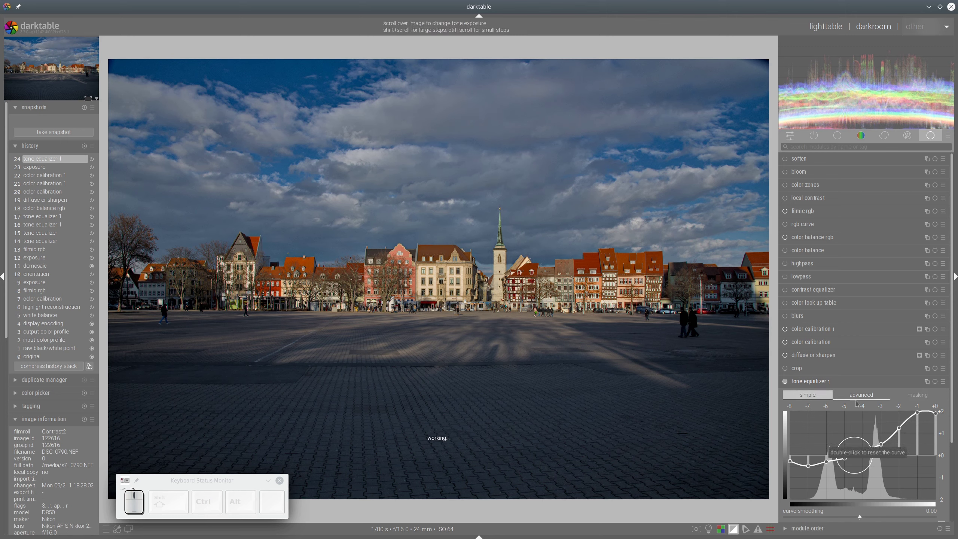
{"action": "left_click", "coordinate": [829, 380]}
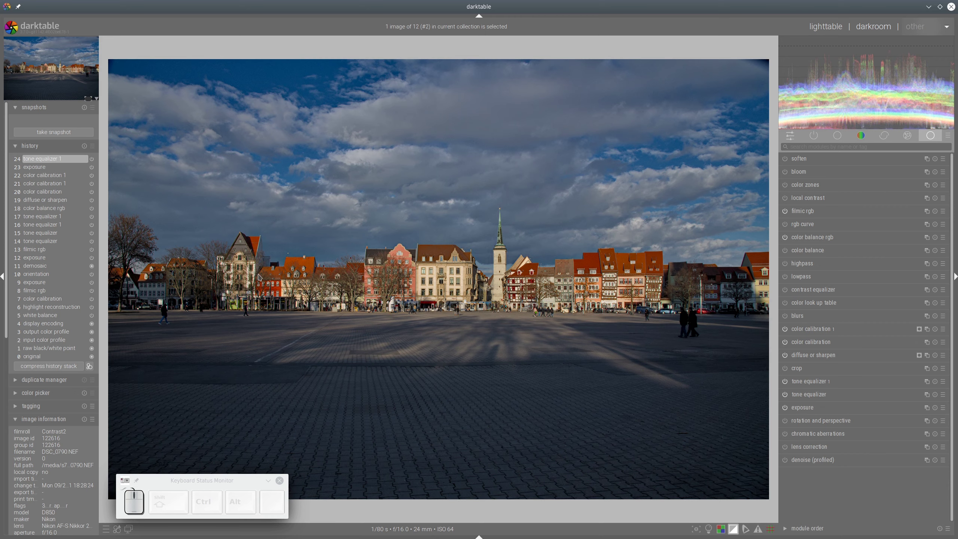
Take a snapshot of the town square photo at its demosaic history state and restore the latest tone equalizer state
{"action": "left_click", "coordinate": [44, 259]}
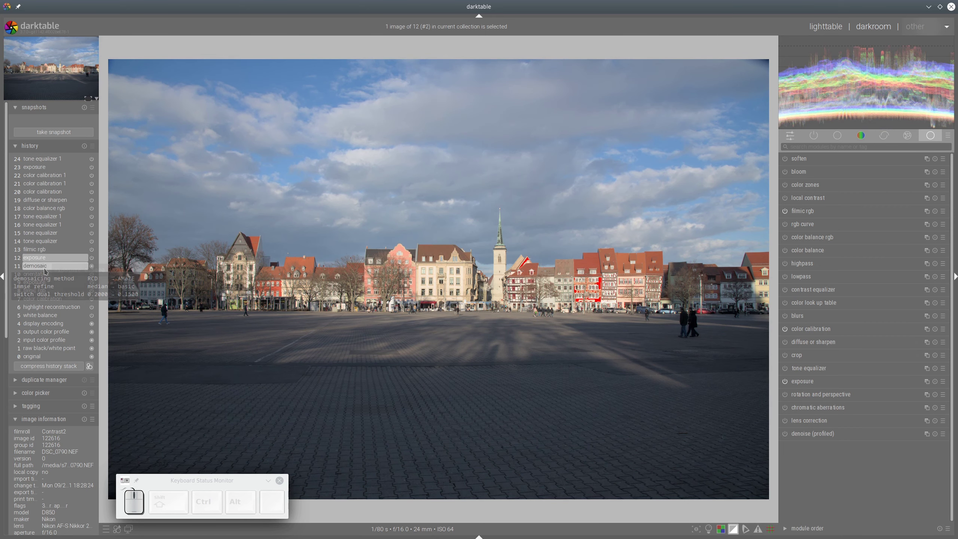
{"action": "left_click", "coordinate": [43, 265]}
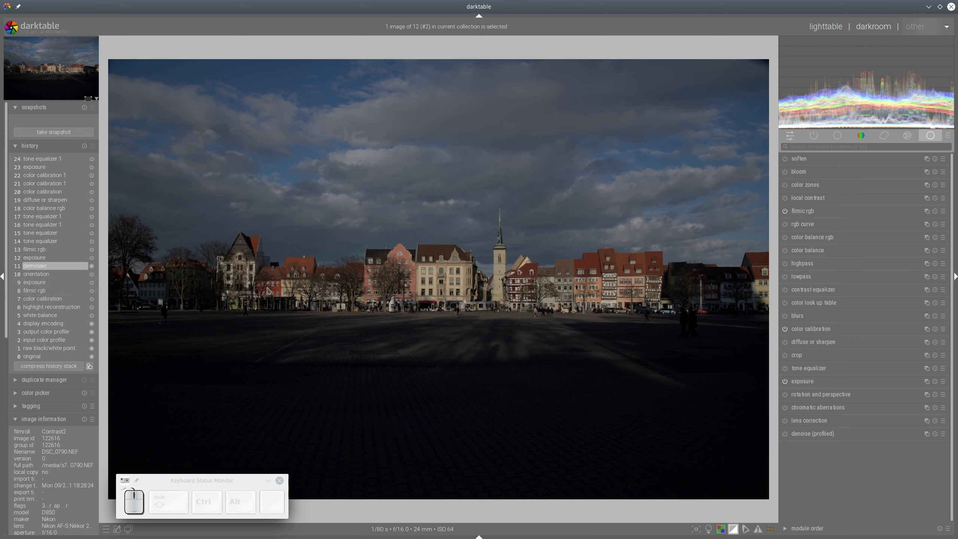
{"action": "left_click", "coordinate": [39, 133]}
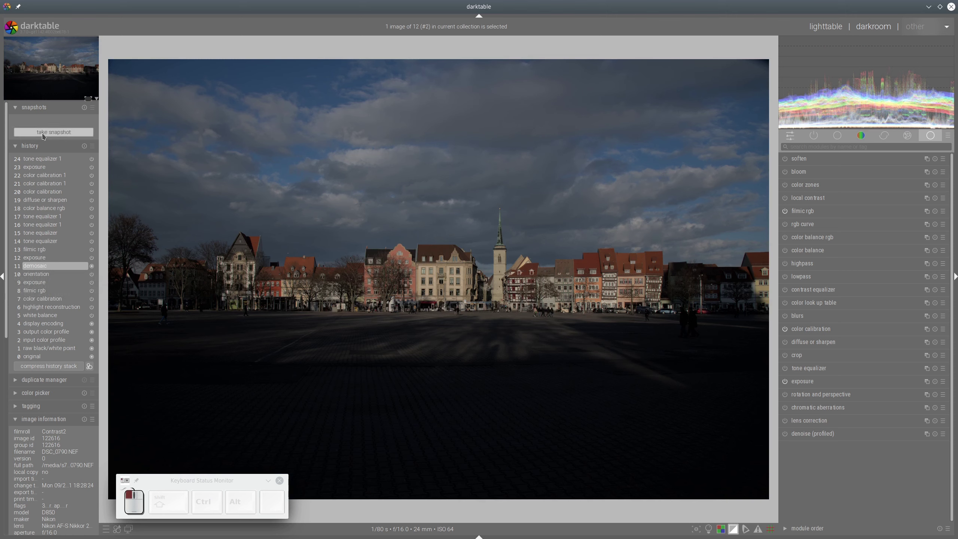
{"action": "left_click", "coordinate": [42, 159]}
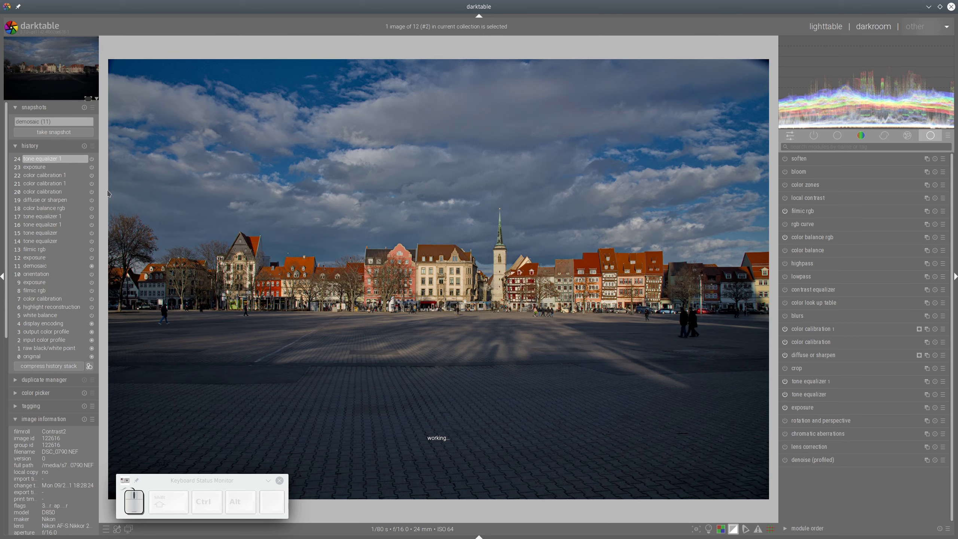
Compare the edited town square photo with the demosaic snapshot by sweeping the split line across the image
{"action": "left_click", "coordinate": [54, 121]}
{"action": "left_click_drag", "start_coordinate": [544, 232], "coordinate": [100, 236]}
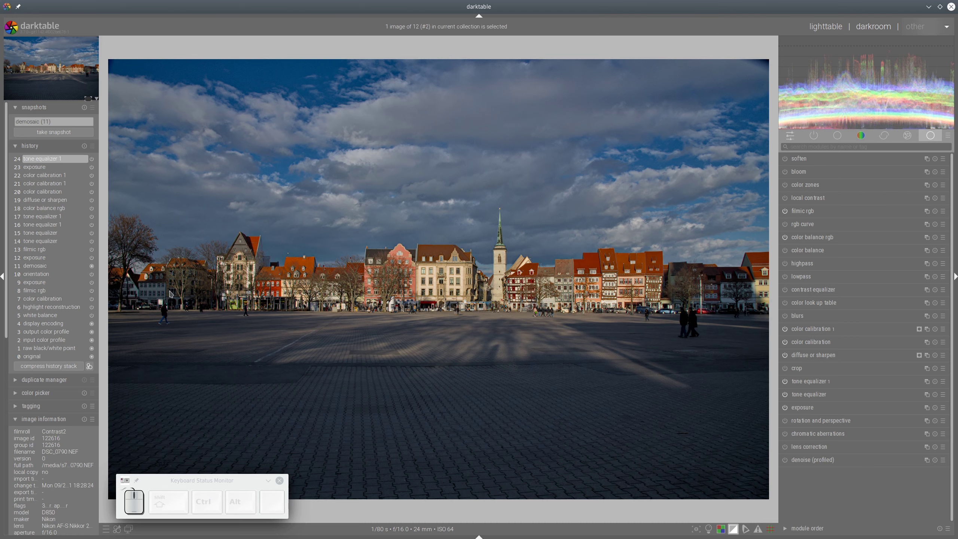
{"action": "left_click_drag", "start_coordinate": [113, 273], "coordinate": [105, 248]}
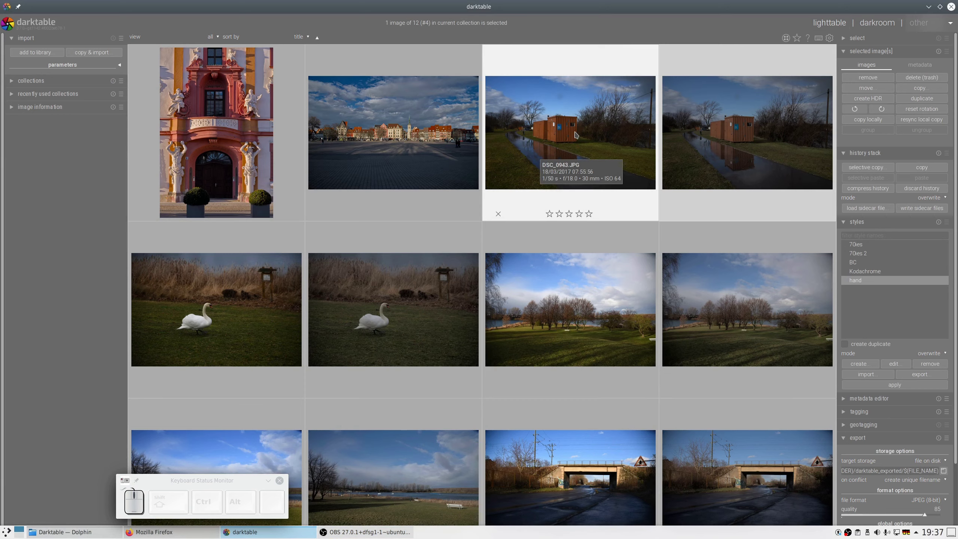
Open DSC_0943.JPG with the orange containers in the darkroom, take a snapshot of it, and return to the lighttable
{"action": "double_click", "coordinate": [576, 135]}
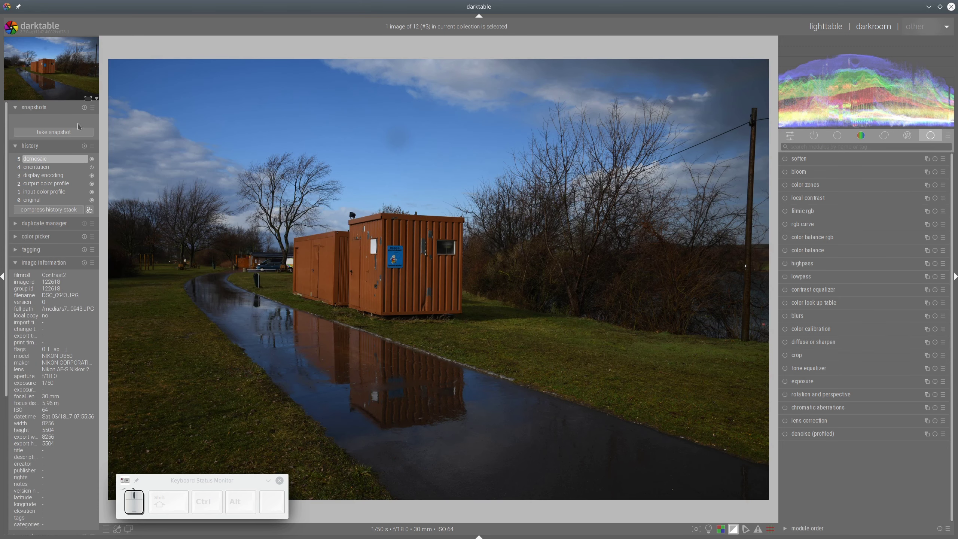
{"action": "left_click", "coordinate": [57, 133]}
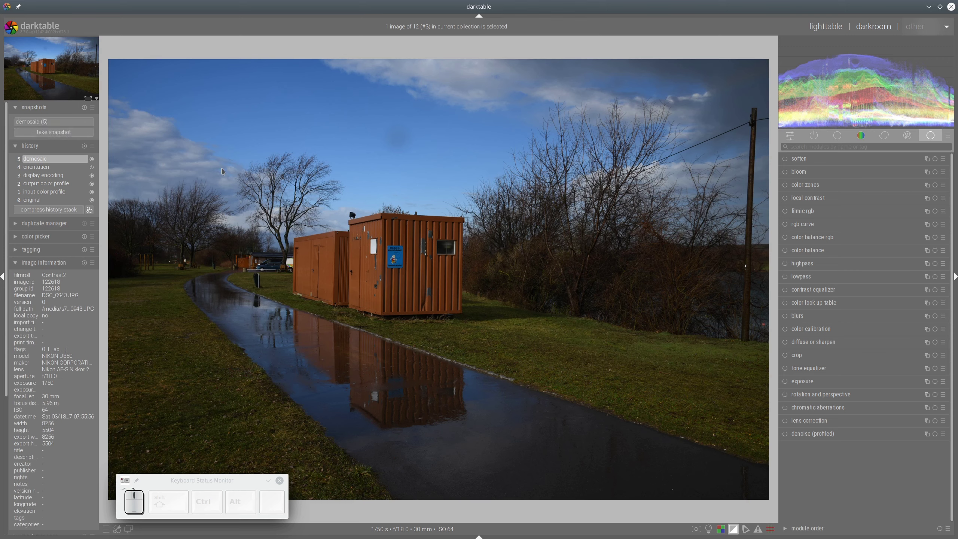
{"action": "left_click", "coordinate": [826, 26]}
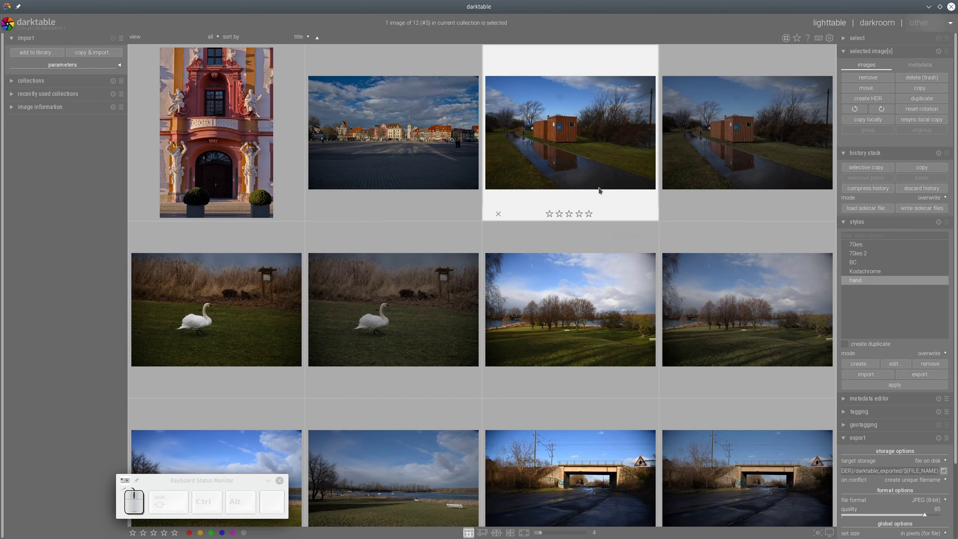
Open the raw version DSC_0943.NEF in the darkroom and show the JPG snapshot beside it, split near the middle of the front container
{"action": "double_click", "coordinate": [753, 152]}
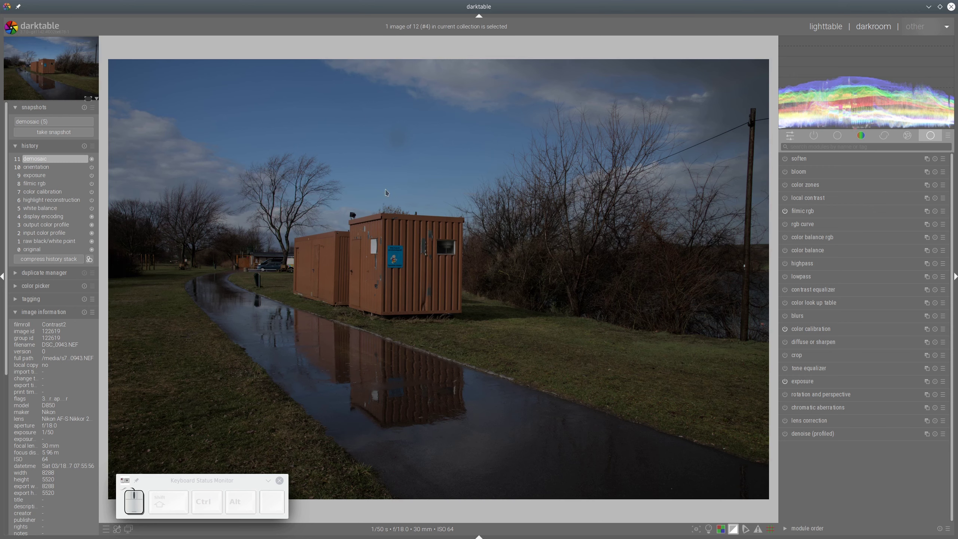
{"action": "left_click", "coordinate": [35, 124]}
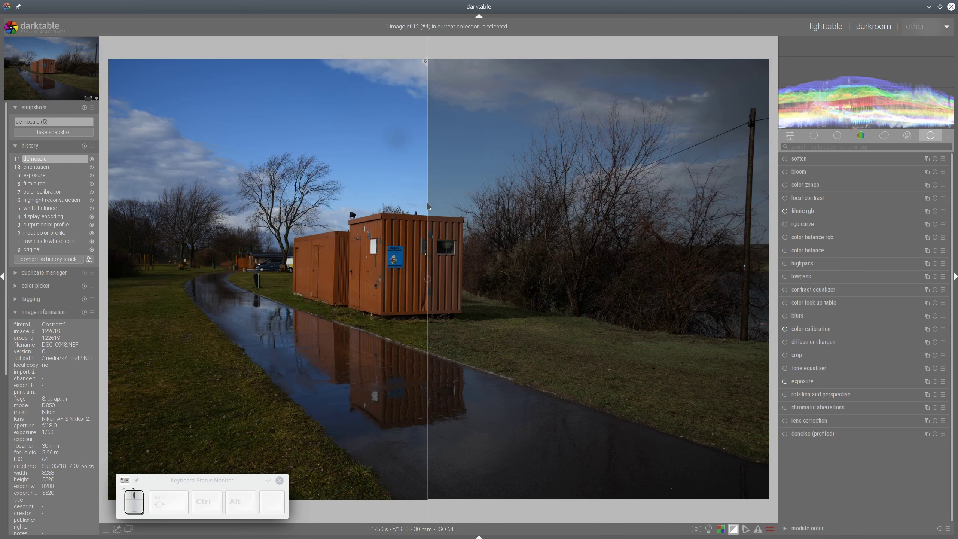
{"action": "mouse_move", "coordinate": [427, 204]}
{"action": "left_mouse_down"}
{"action": "mouse_move", "coordinate": [342, 210]}
{"action": "mouse_move", "coordinate": [428, 213]}
{"action": "mouse_move", "coordinate": [420, 216]}
{"action": "left_mouse_up"}
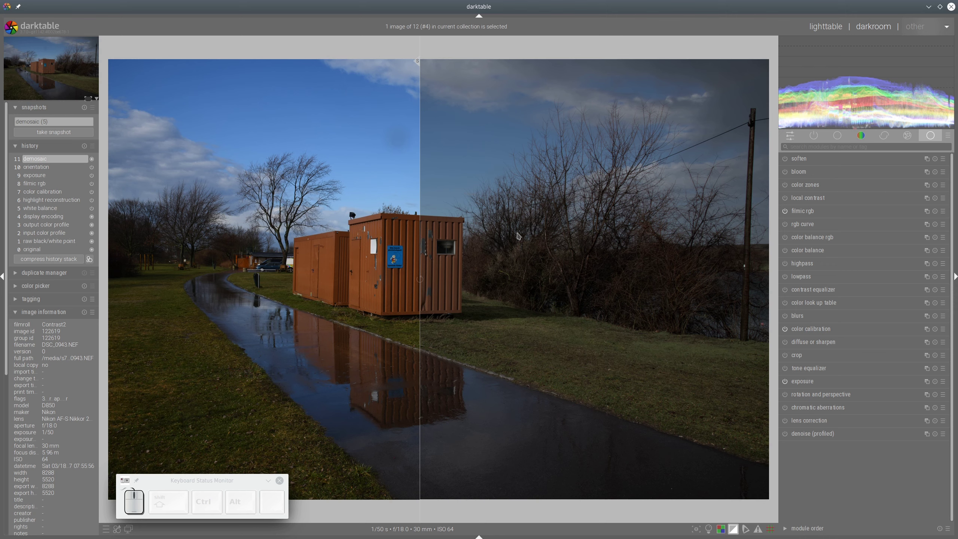
Set filmic rgb's white relative exposure to +3.71 EV and black relative exposure to -8.70 EV
{"action": "left_click", "coordinate": [811, 214]}
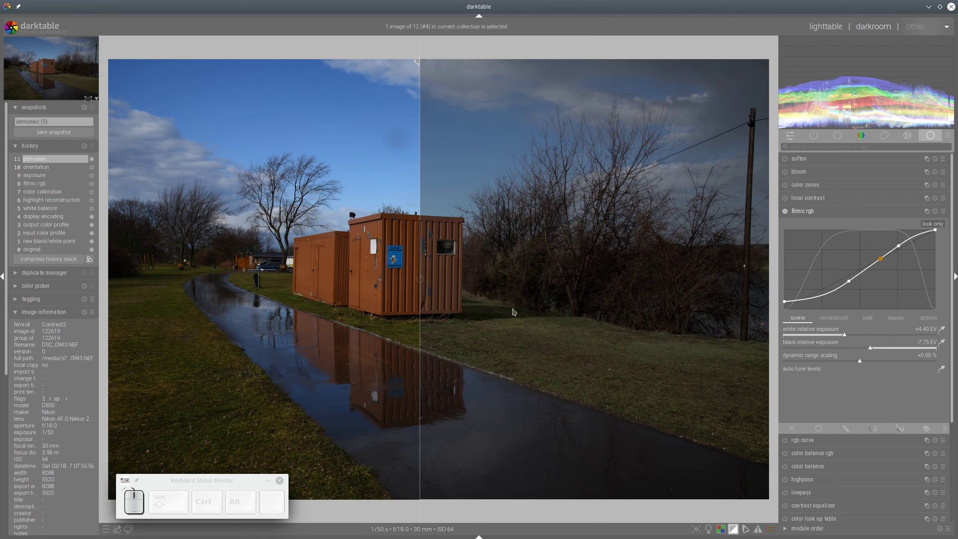
{"action": "left_click", "coordinate": [825, 336]}
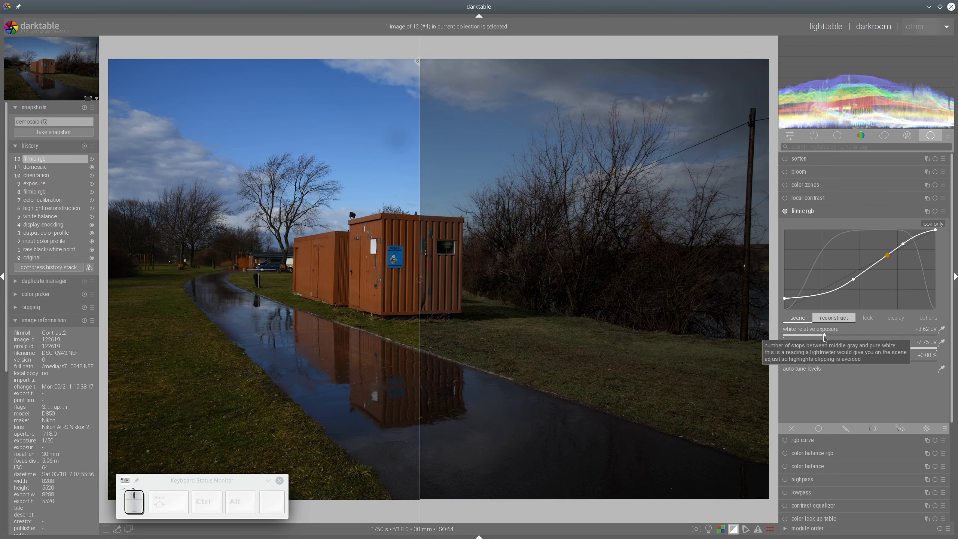
{"action": "left_click", "coordinate": [827, 335]}
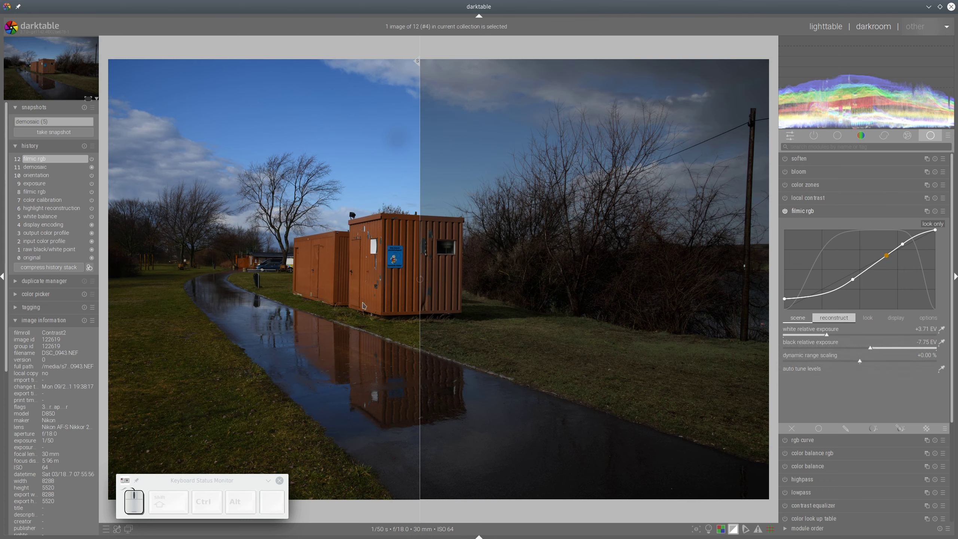
{"action": "left_click", "coordinate": [858, 349]}
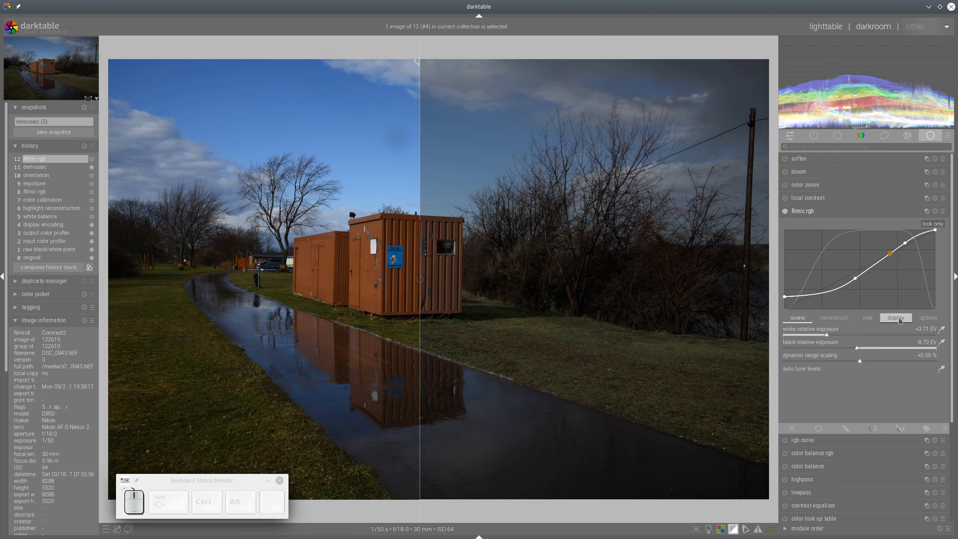
Set the filmic rgb look contrast to 1.509
{"action": "left_click", "coordinate": [868, 318]}
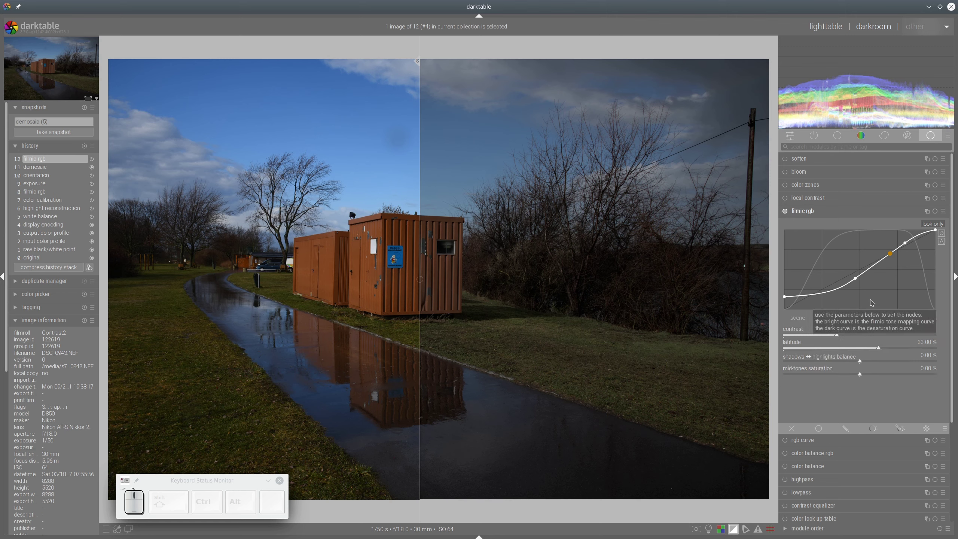
{"action": "left_click", "coordinate": [860, 336]}
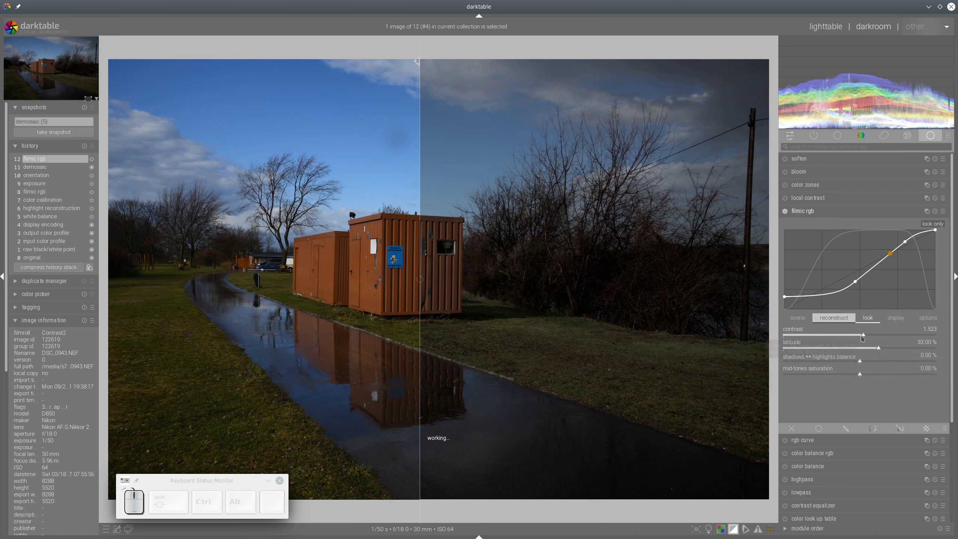
{"action": "scroll", "coordinate": [832, 339], "scroll_direction": "down", "scroll_amount": 1}
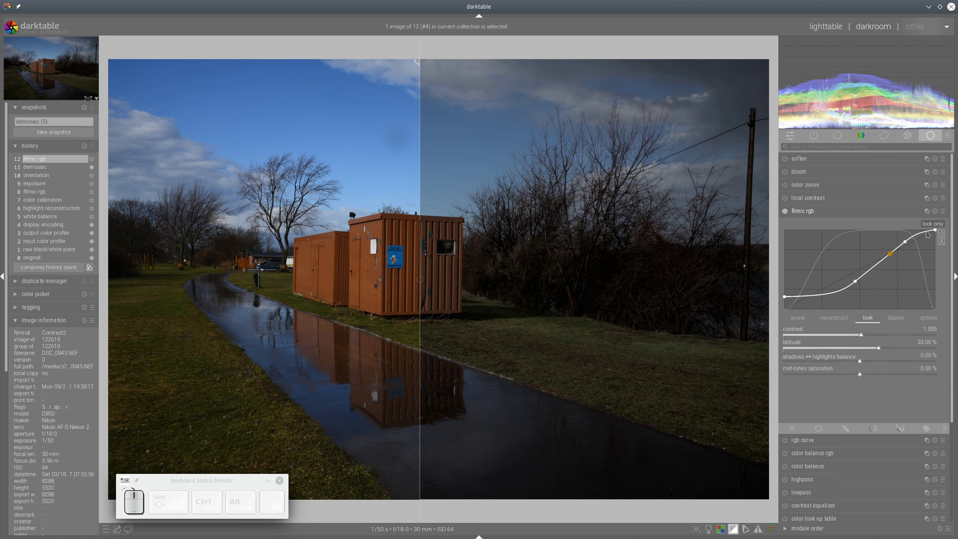
Set filmic rgb's shadows/highlights balance to 19.83 %, check the container against the snapshot, and collapse the module
{"action": "left_click", "coordinate": [891, 363]}
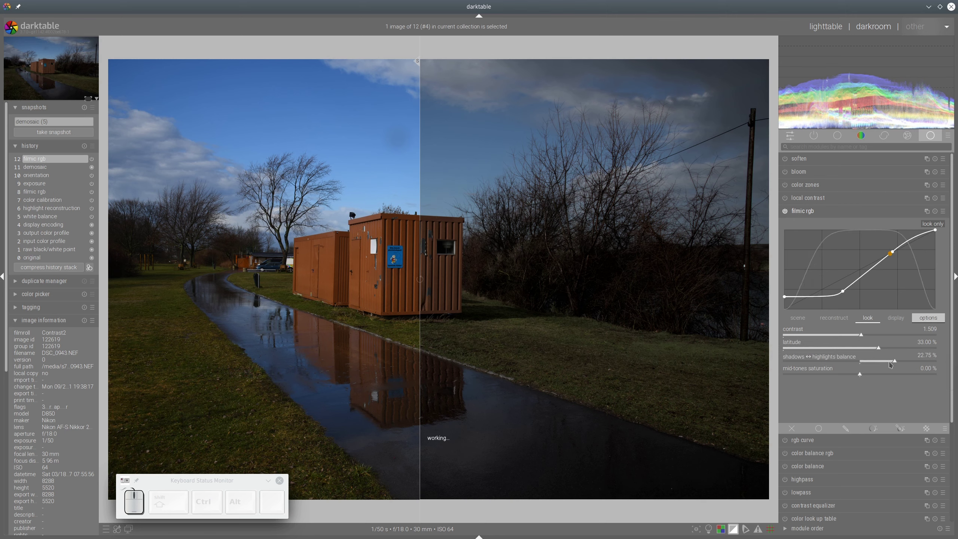
{"action": "left_click", "coordinate": [891, 363]}
{"action": "left_click_drag", "start_coordinate": [421, 224], "coordinate": [414, 256]}
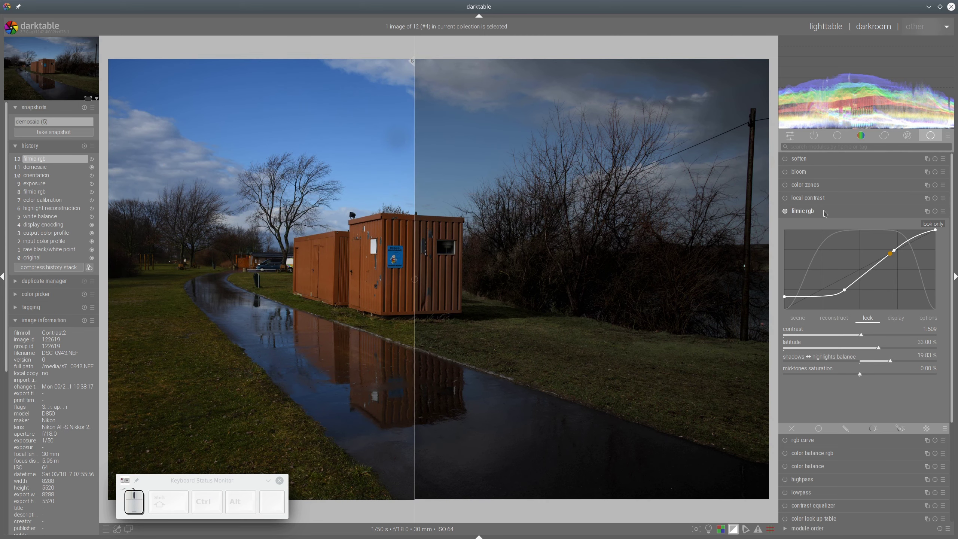
{"action": "left_click", "coordinate": [819, 214]}
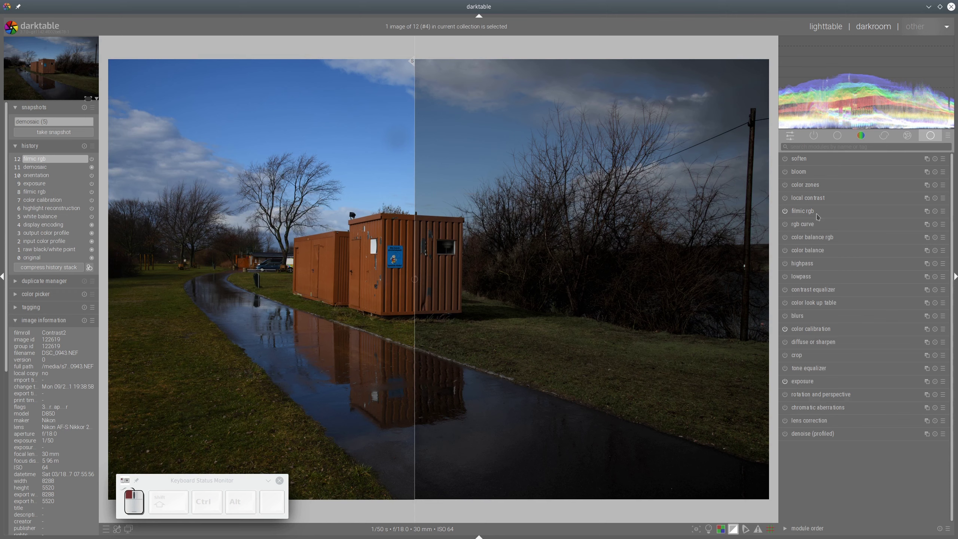
Raise the exposure module's exposure to 0.98 EV and compare the container with the snapshot
{"action": "left_click", "coordinate": [805, 385]}
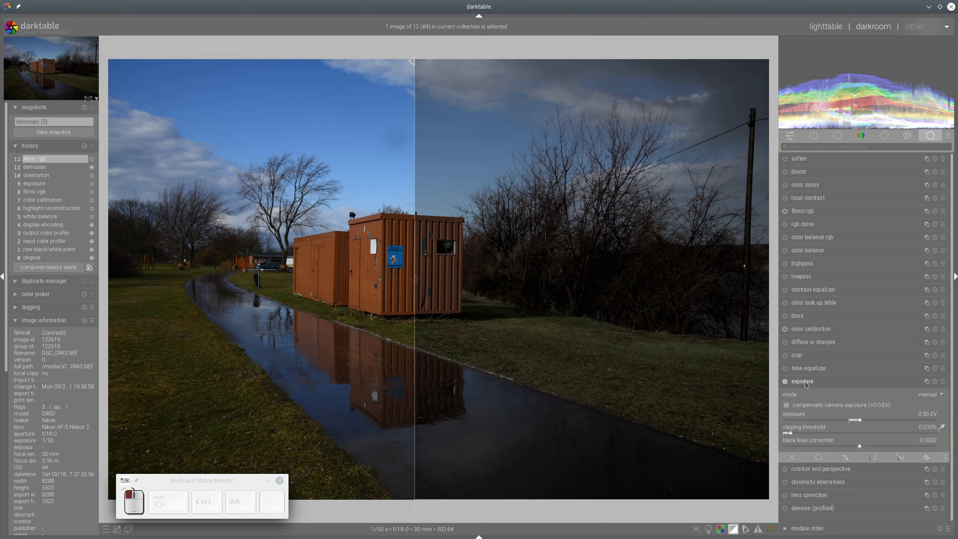
{"action": "left_click", "coordinate": [873, 420]}
{"action": "left_click", "coordinate": [870, 420]}
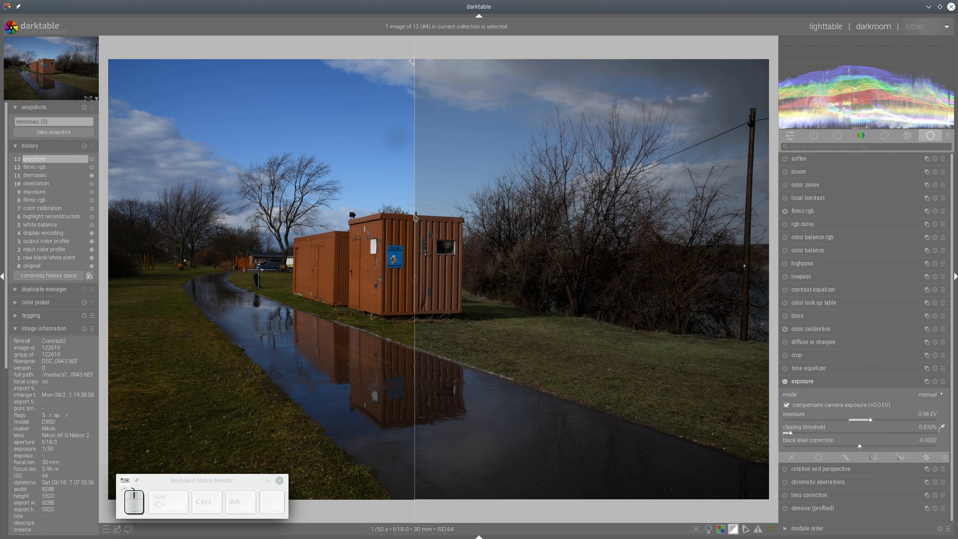
{"action": "mouse_move", "coordinate": [415, 218]}
{"action": "left_mouse_down"}
{"action": "mouse_move", "coordinate": [751, 218]}
{"action": "mouse_move", "coordinate": [339, 218]}
{"action": "mouse_move", "coordinate": [406, 218]}
{"action": "left_mouse_up"}
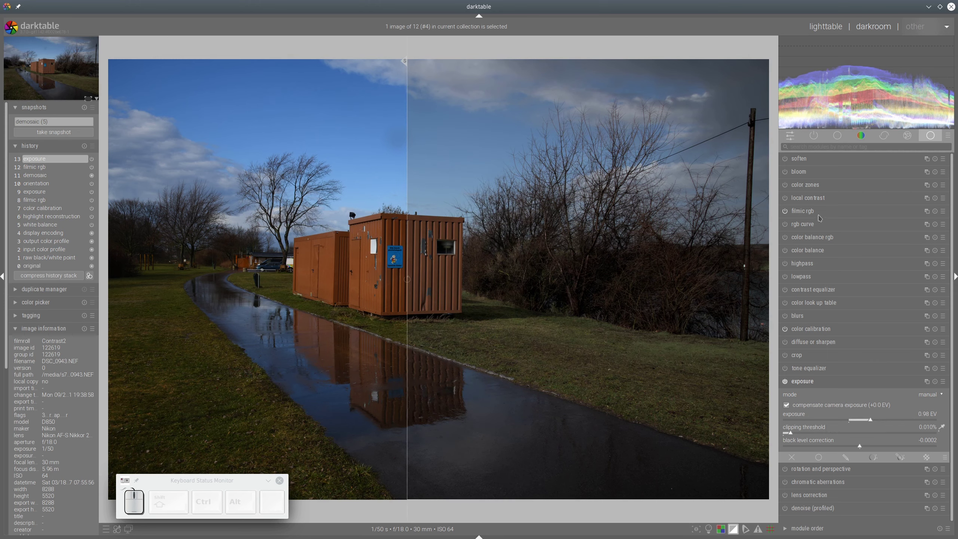
Reopen filmic rgb to review its look settings, sweep the snapshot split line across the image, and collapse the module
{"action": "left_click", "coordinate": [819, 213]}
{"action": "left_click_drag", "start_coordinate": [406, 185], "coordinate": [729, 241]}
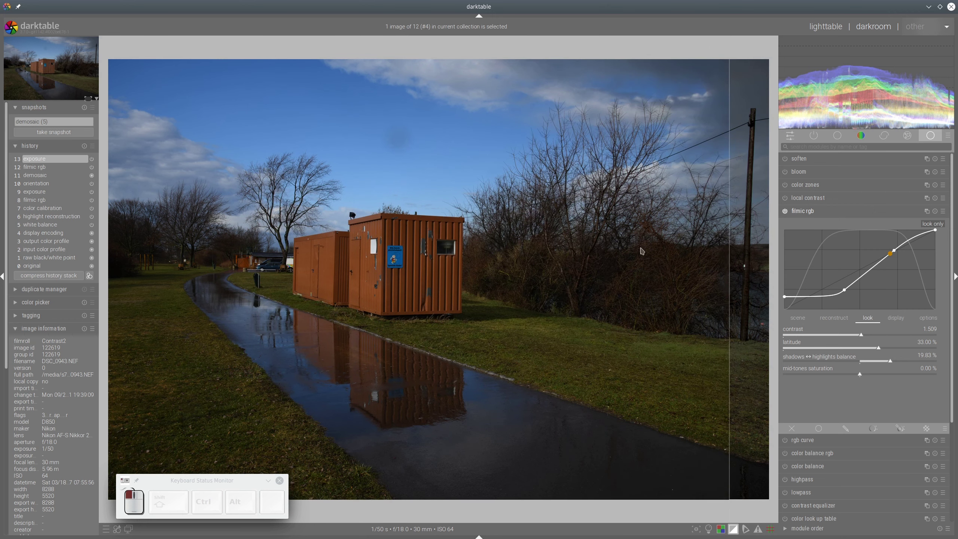
{"action": "left_click_drag", "start_coordinate": [641, 251], "coordinate": [381, 244]}
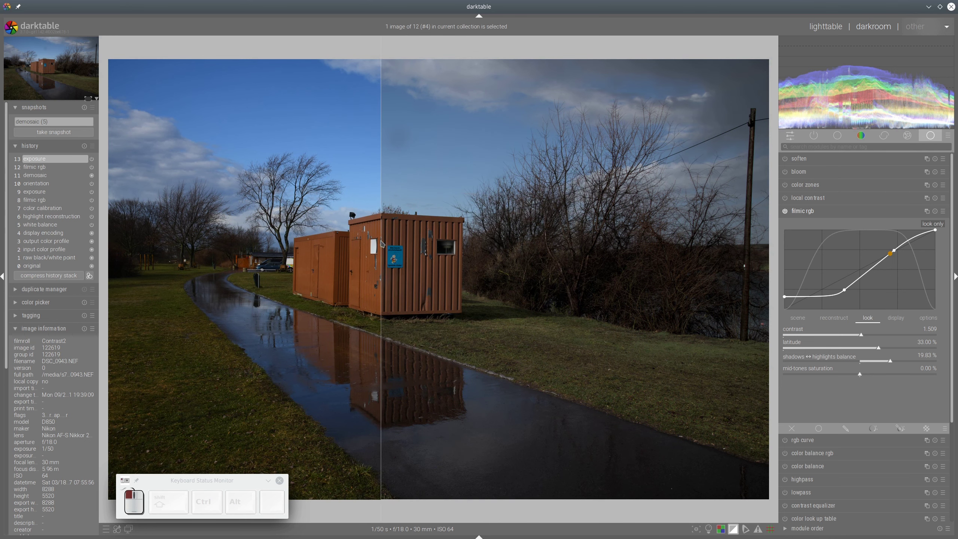
{"action": "left_click", "coordinate": [803, 211]}
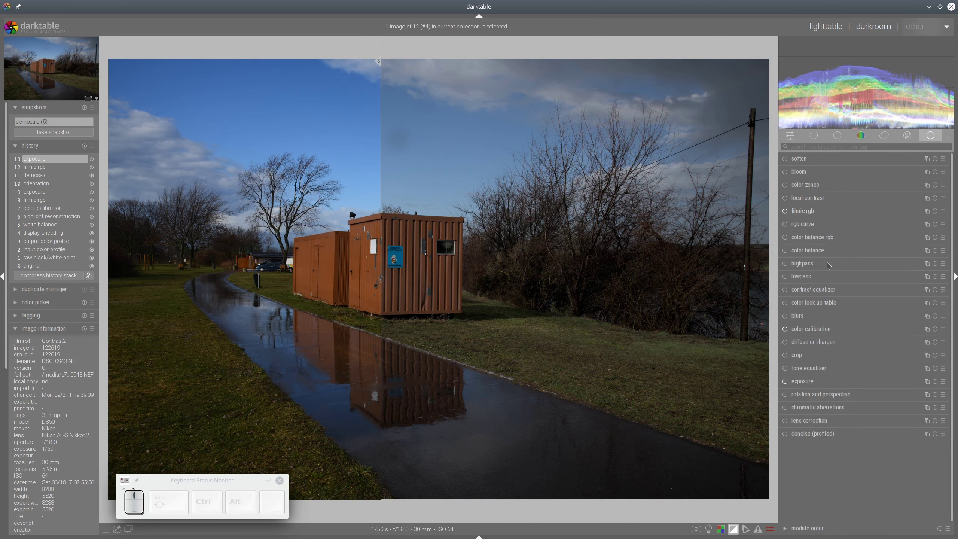
Set the global vibrance in color balance rgb to 16.42 % after rechecking the container's colors against the snapshot
{"action": "left_click", "coordinate": [813, 238]}
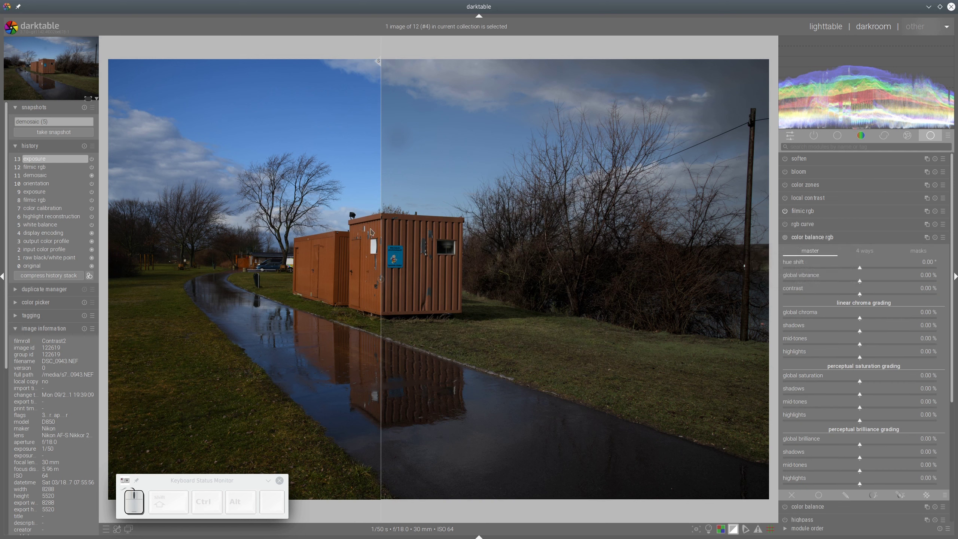
{"action": "left_click_drag", "start_coordinate": [379, 209], "coordinate": [385, 185]}
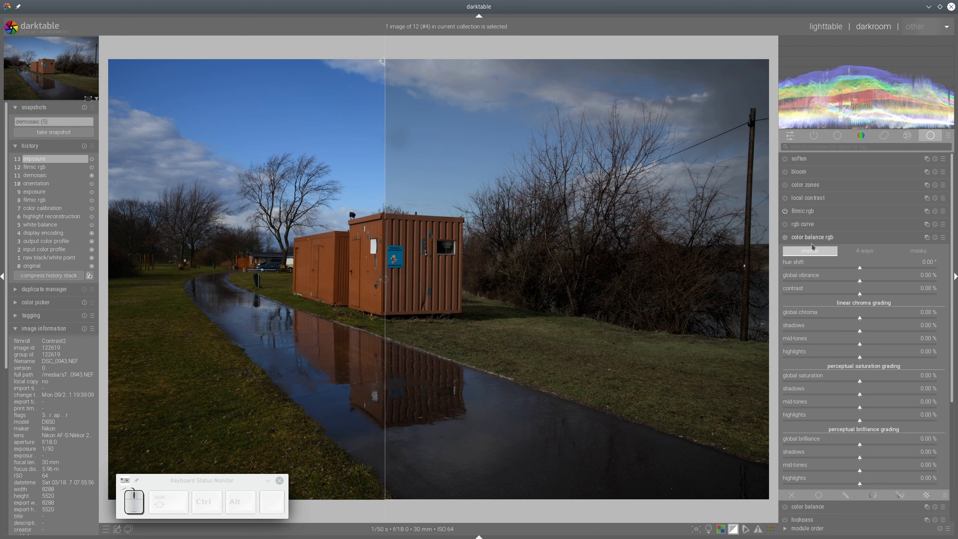
{"action": "left_click", "coordinate": [884, 281]}
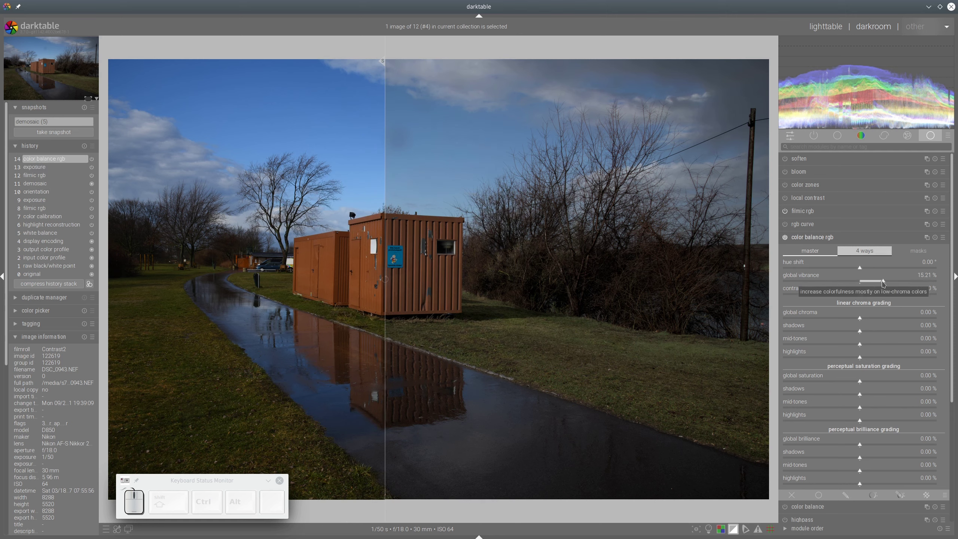
{"action": "left_click", "coordinate": [879, 282]}
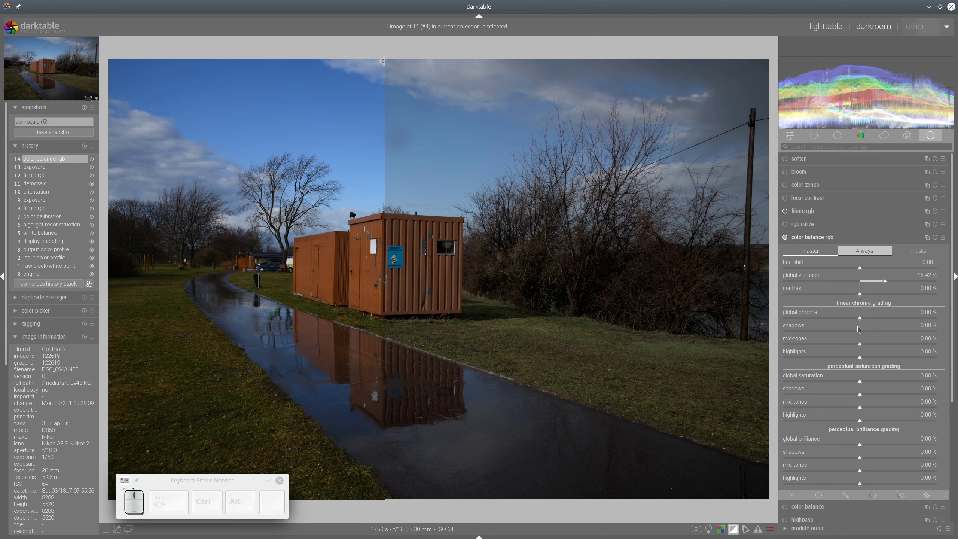
Set color balance rgb's global chroma to 20.56 %, comparing the container's color with the snapshot
{"action": "left_click", "coordinate": [893, 320]}
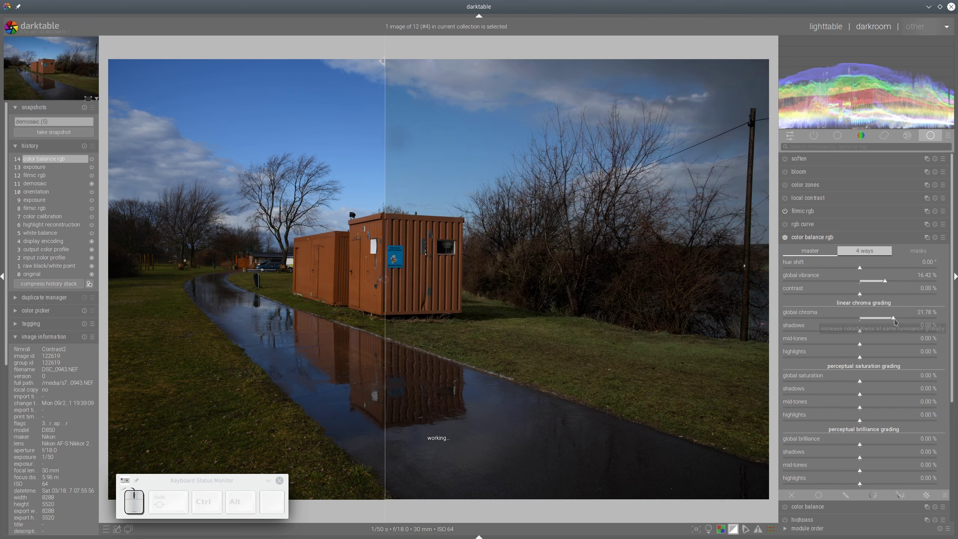
{"action": "left_click_drag", "start_coordinate": [386, 221], "coordinate": [413, 224]}
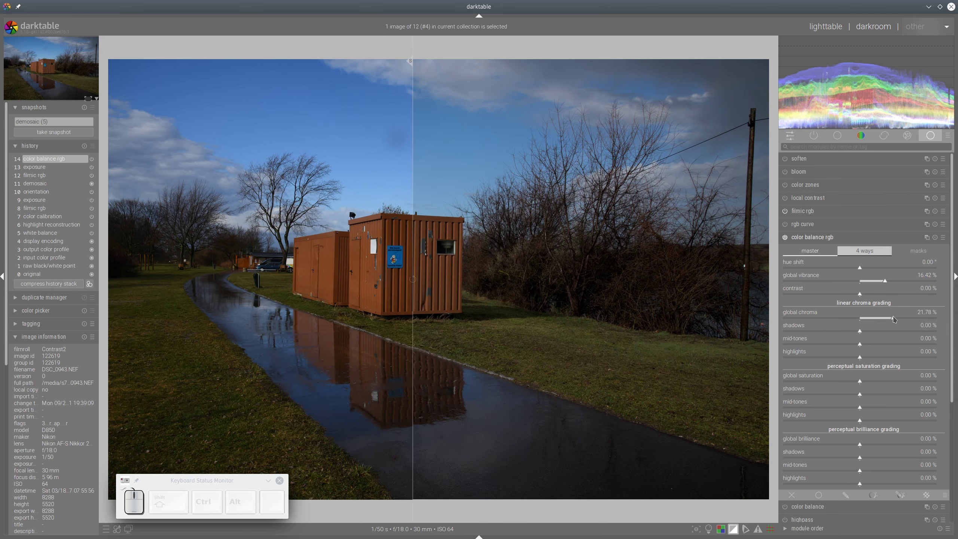
{"action": "left_click", "coordinate": [892, 319]}
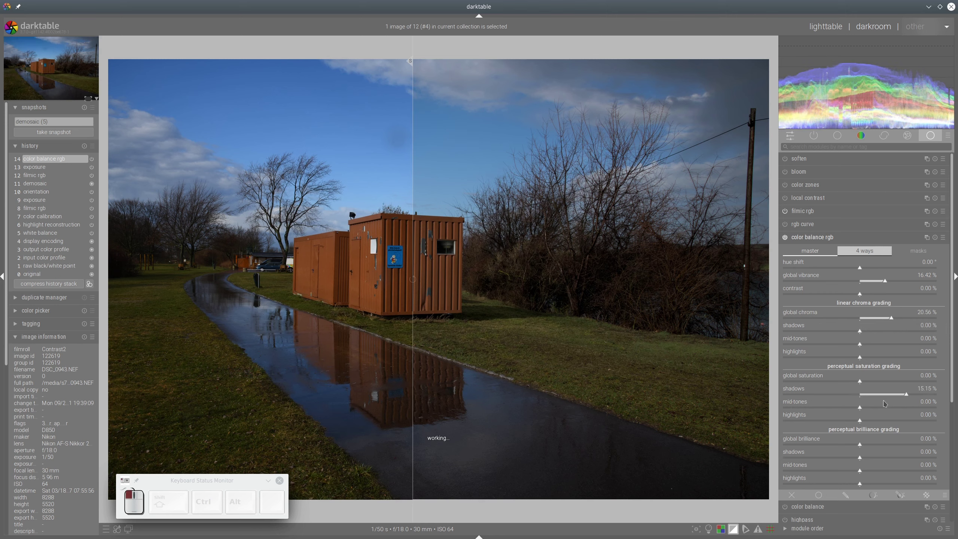
Set perceptual saturation to 22.81 % for shadows and 6.87 % for mid-tones, checking the container against the snapshot
{"action": "left_click", "coordinate": [927, 395]}
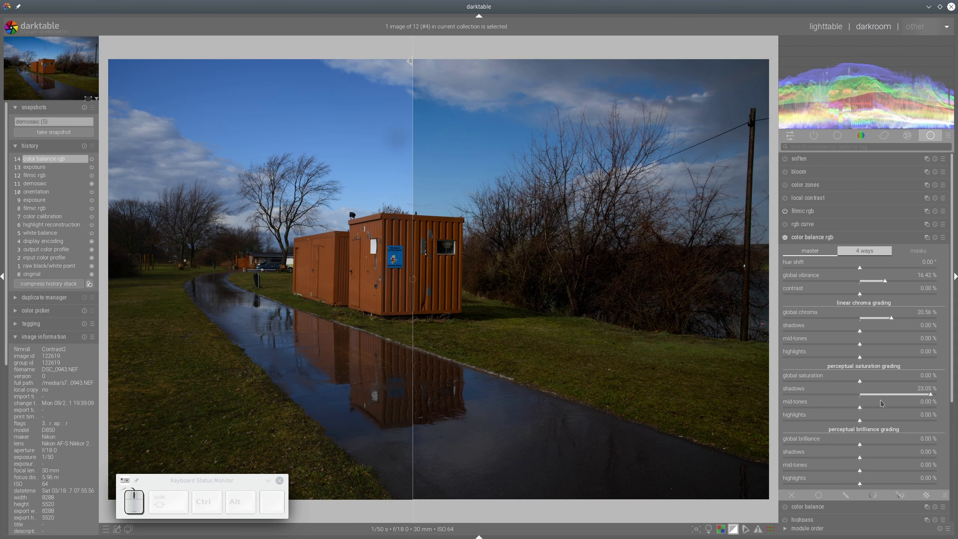
{"action": "left_click", "coordinate": [891, 407]}
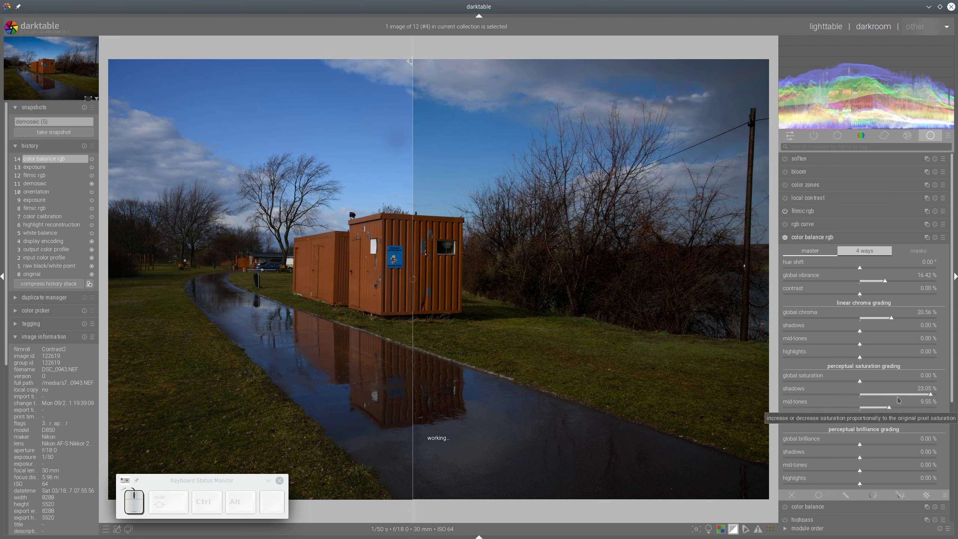
{"action": "left_click", "coordinate": [881, 408]}
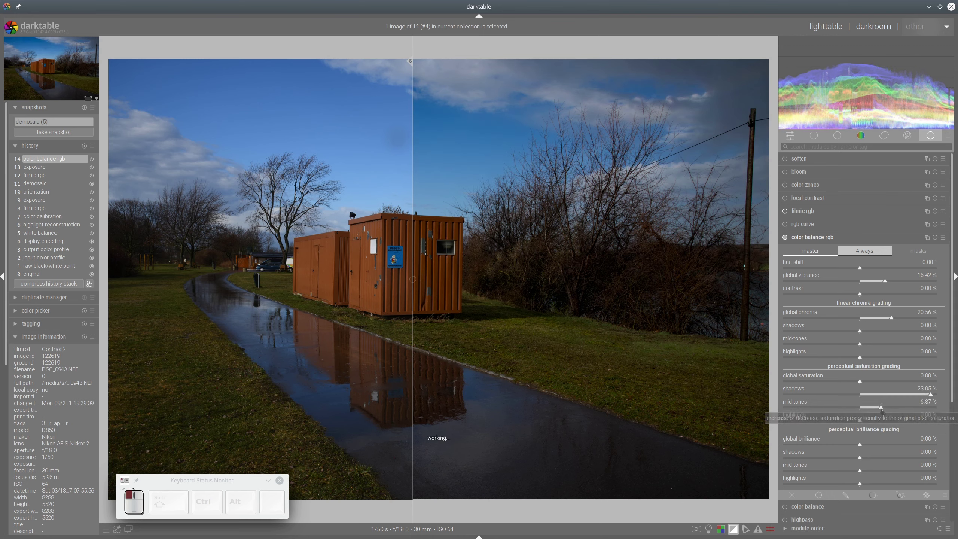
{"action": "left_click", "coordinate": [927, 395]}
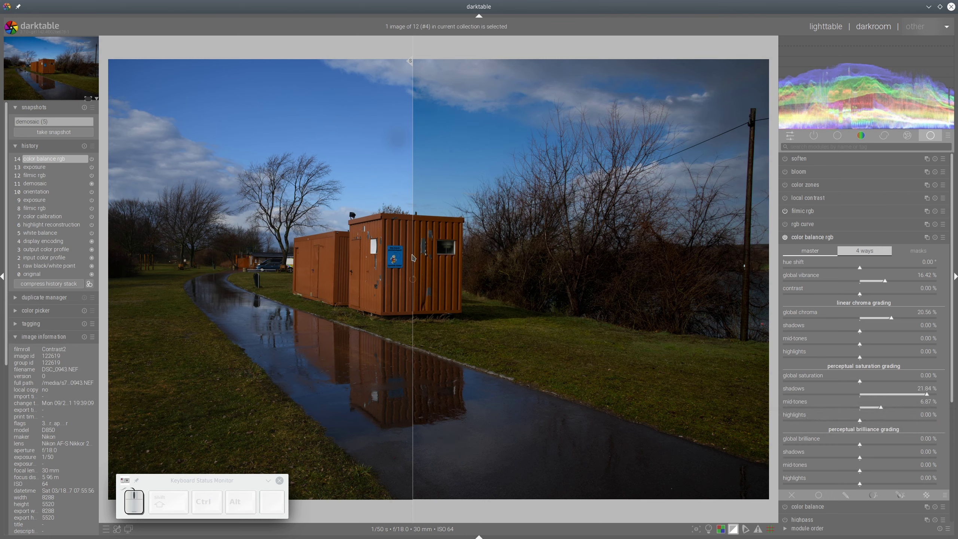
{"action": "left_click_drag", "start_coordinate": [412, 258], "coordinate": [385, 280]}
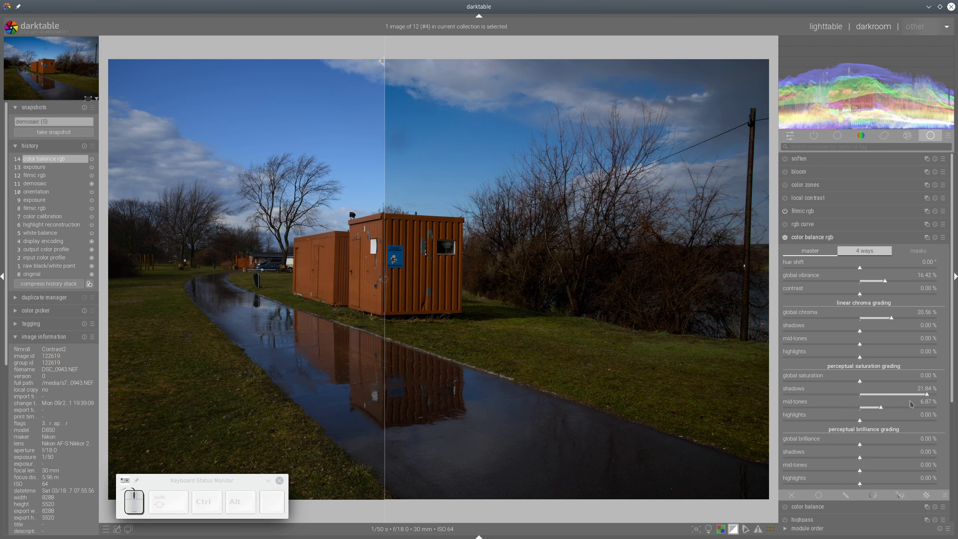
{"action": "left_click", "coordinate": [929, 396]}
{"action": "scroll", "coordinate": [862, 369], "scroll_direction": "down", "scroll_amount": 5}
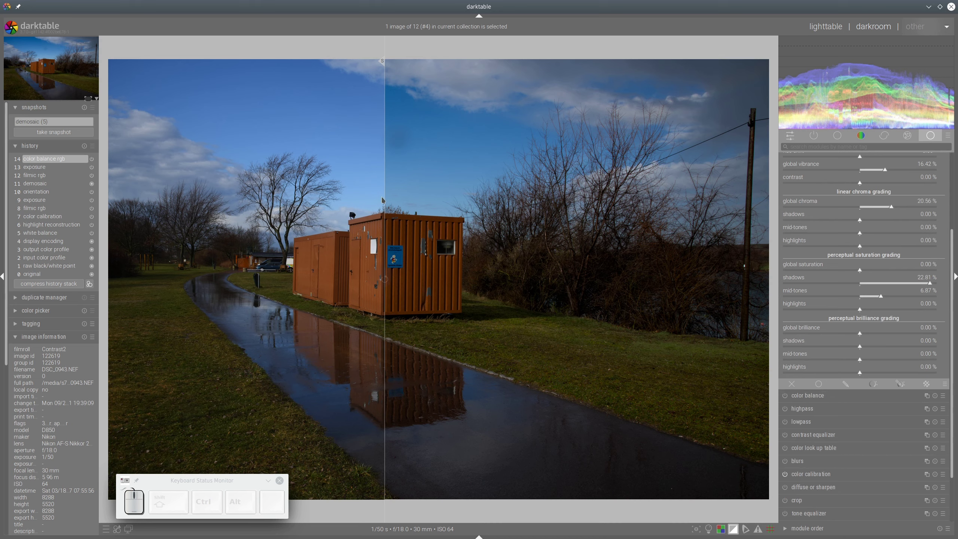
{"action": "left_click_drag", "start_coordinate": [382, 200], "coordinate": [386, 227]}
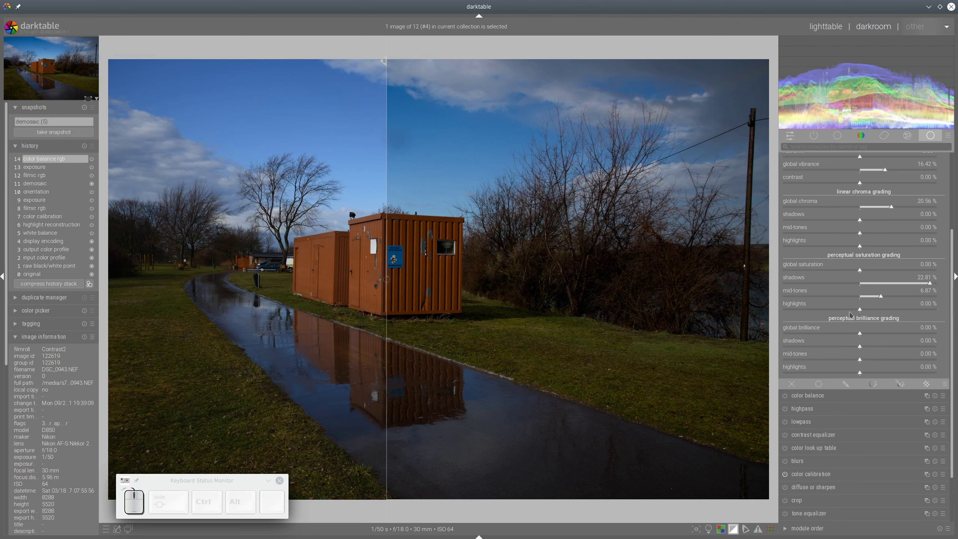
Set the perceptual brilliance of the highlights to 30 %, compare the image with the snapshot, and collapse color balance rgb
{"action": "left_click_drag", "start_coordinate": [862, 373], "coordinate": [940, 374]}
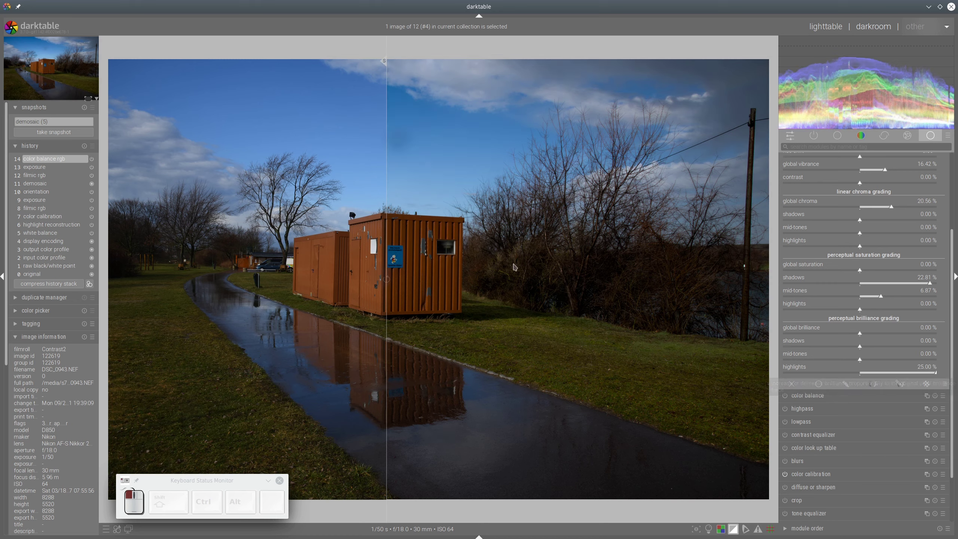
{"action": "left_click_drag", "start_coordinate": [389, 216], "coordinate": [327, 223]}
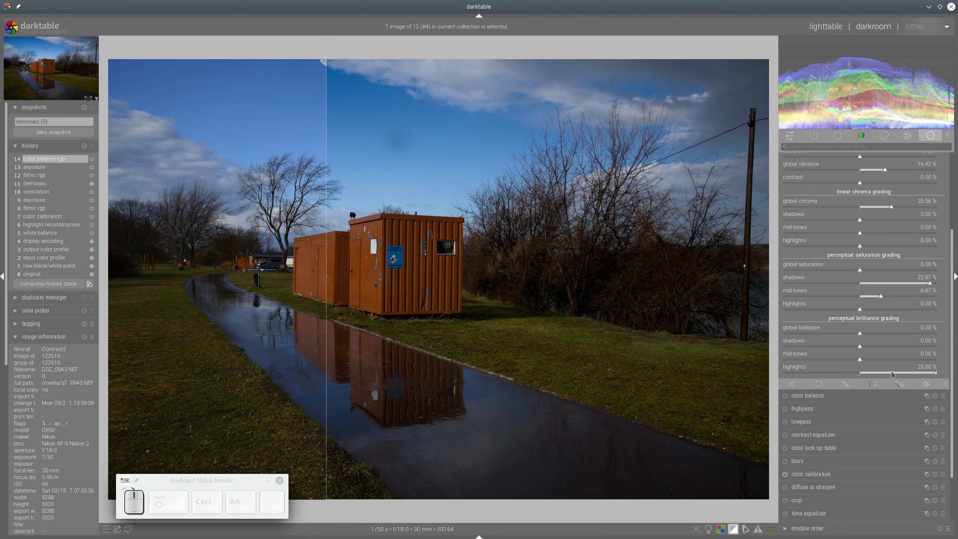
{"action": "right_click", "coordinate": [933, 375]}
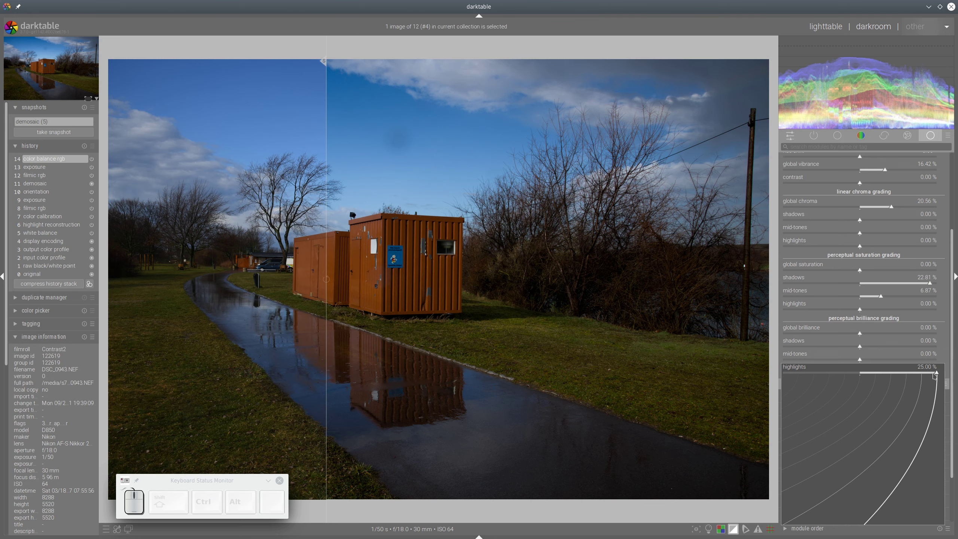
{"action": "type", "text": "30"}
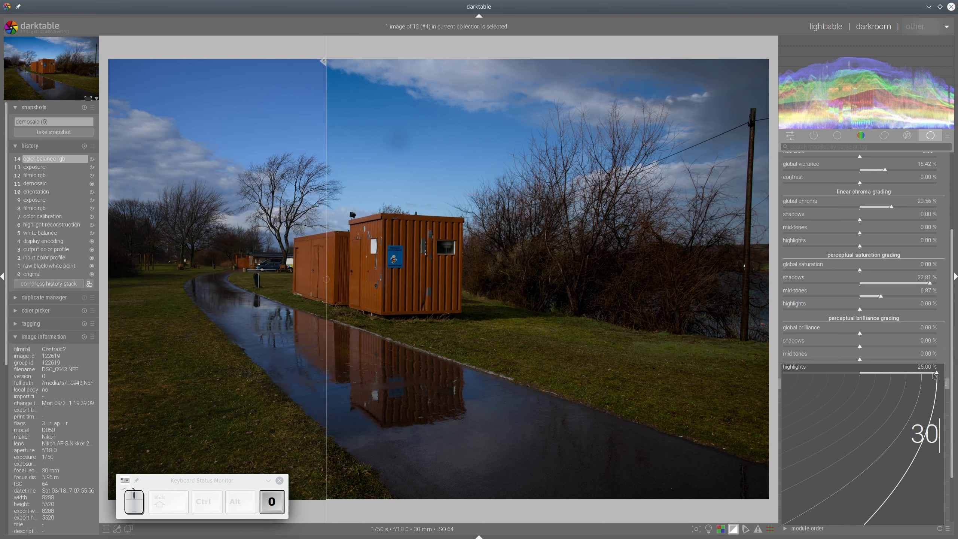
{"action": "key", "text": "Return"}
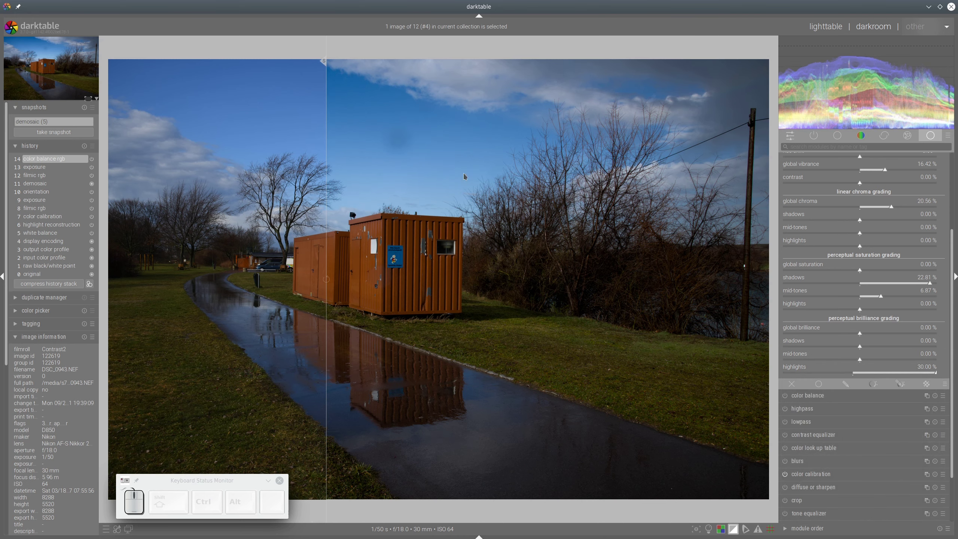
{"action": "left_click_drag", "start_coordinate": [327, 193], "coordinate": [265, 236]}
{"action": "left_click_drag", "start_coordinate": [344, 239], "coordinate": [394, 244]}
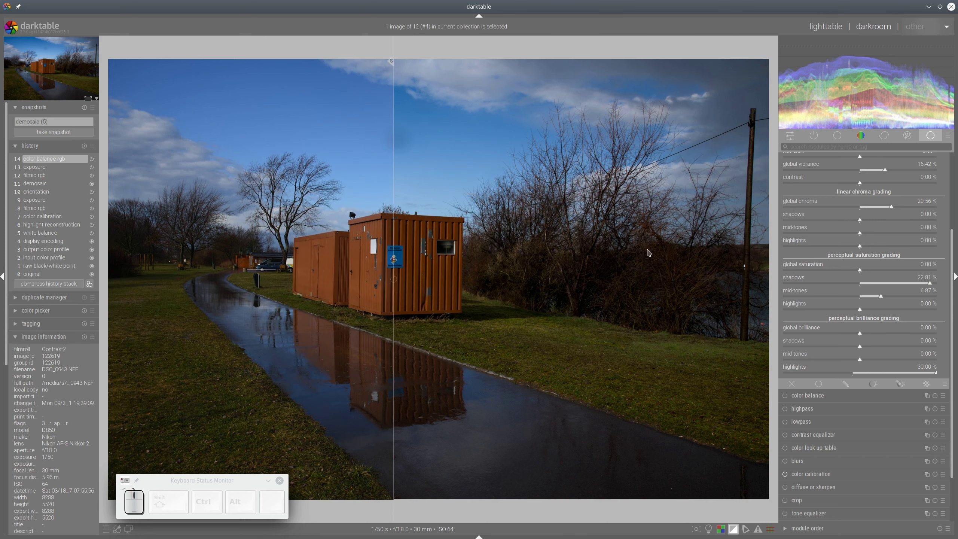
{"action": "scroll", "coordinate": [876, 314], "scroll_direction": "up", "scroll_amount": 4}
{"action": "scroll", "coordinate": [876, 315], "scroll_direction": "up", "scroll_amount": 2}
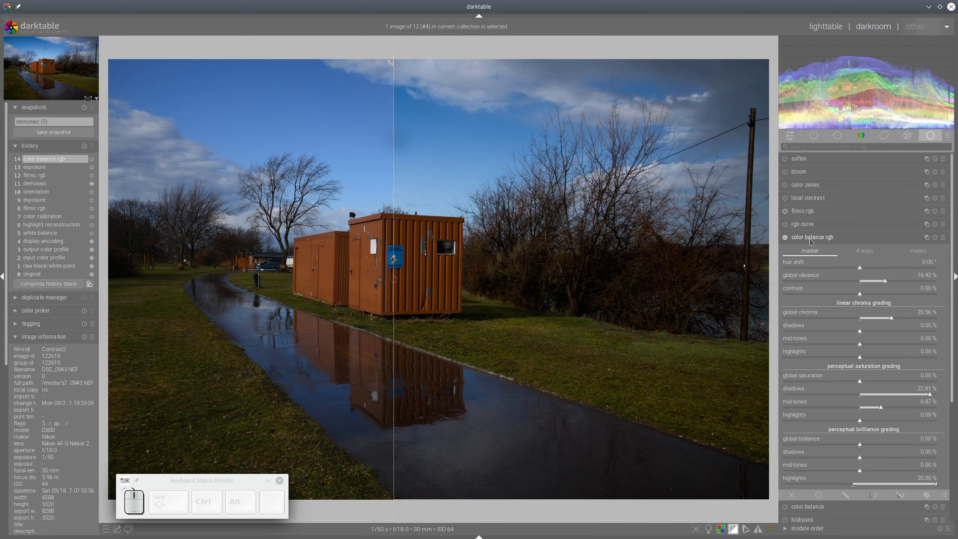
{"action": "left_click", "coordinate": [811, 241]}
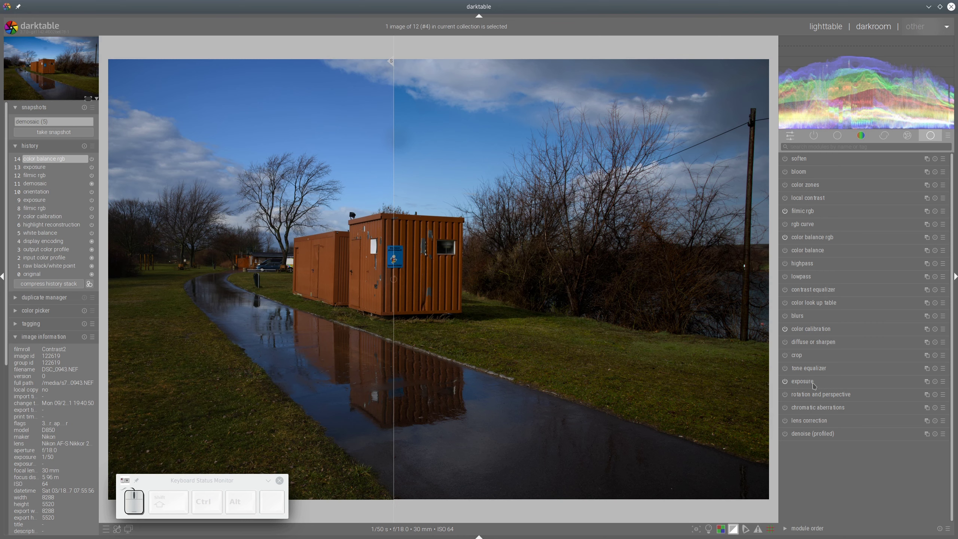
Store the current color balance rgb settings as a new preset named ST
{"action": "mouse_move", "coordinate": [814, 384]}
{"action": "left_click", "coordinate": [824, 237]}
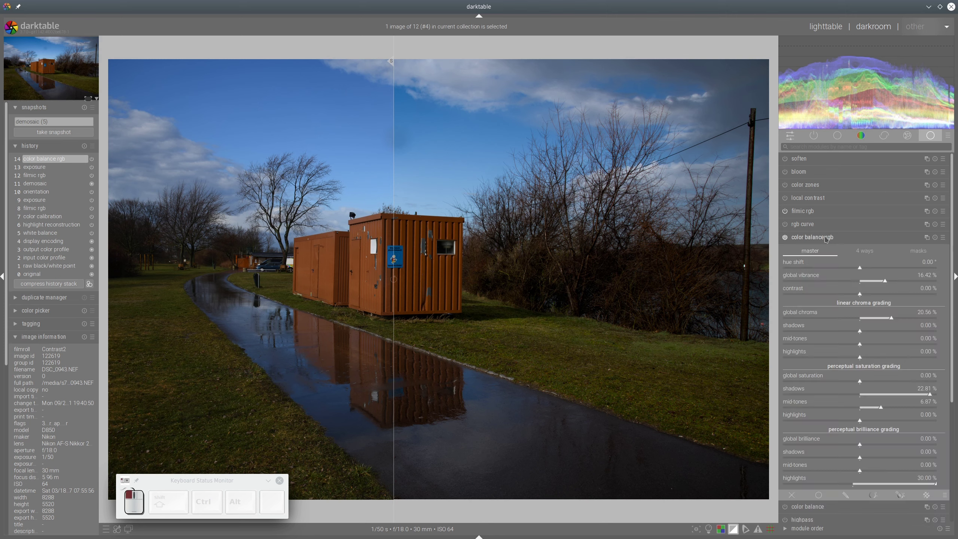
{"action": "left_click", "coordinate": [825, 239]}
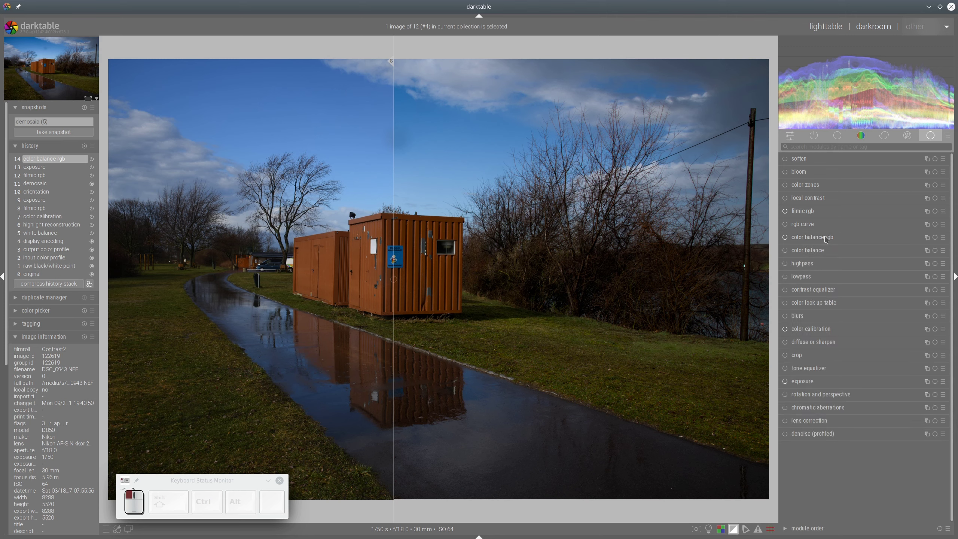
{"action": "left_click", "coordinate": [943, 237]}
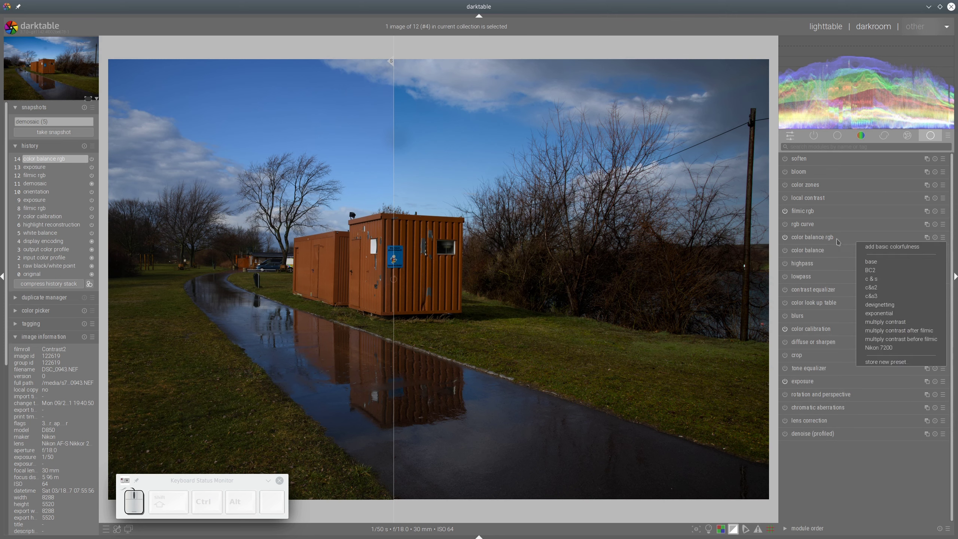
{"action": "left_click", "coordinate": [943, 238]}
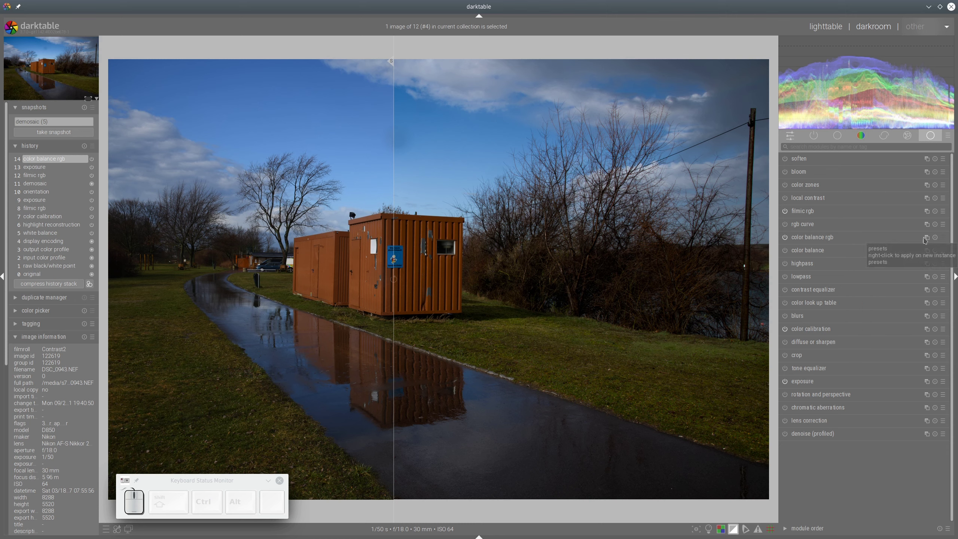
{"action": "left_click", "coordinate": [943, 238]}
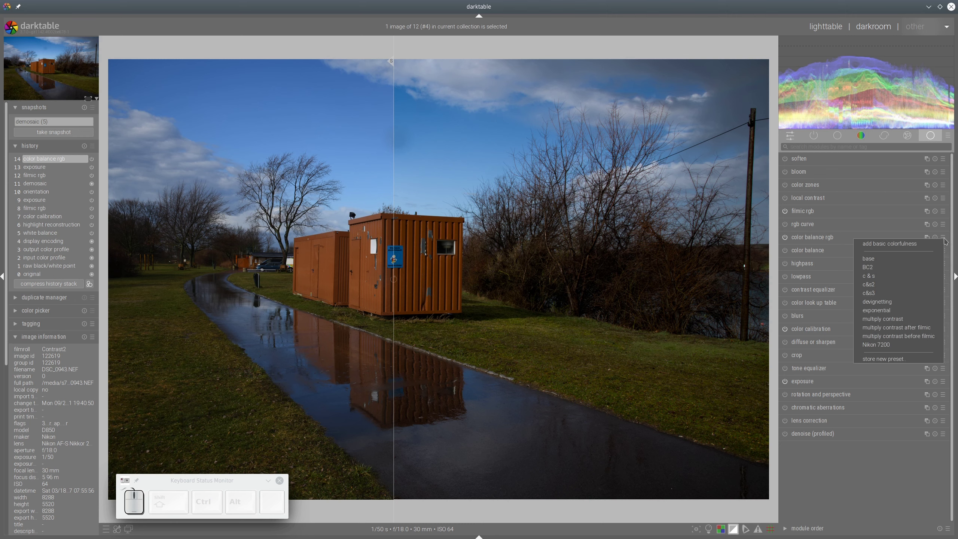
{"action": "left_click", "coordinate": [889, 362]}
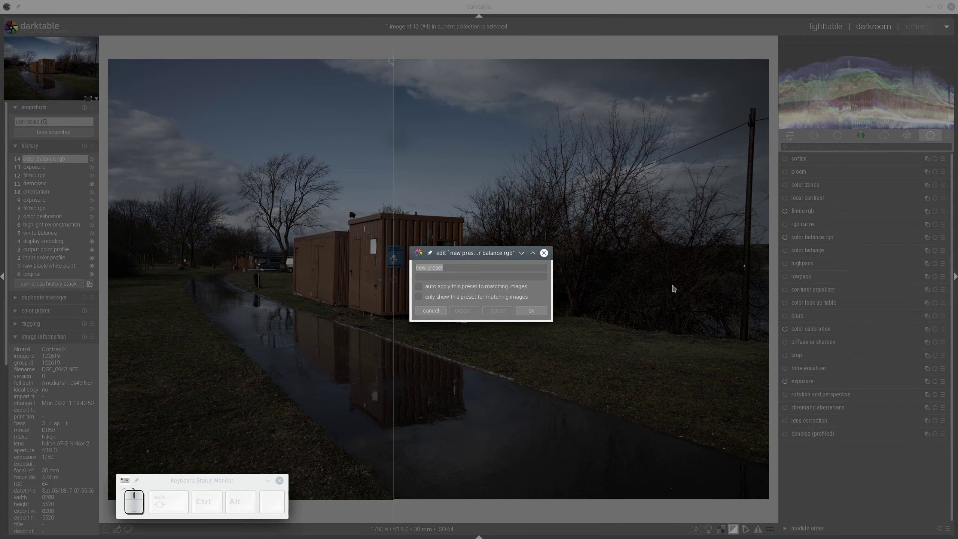
{"action": "left_click", "coordinate": [467, 268]}
{"action": "triple_click", "coordinate": [455, 267]}
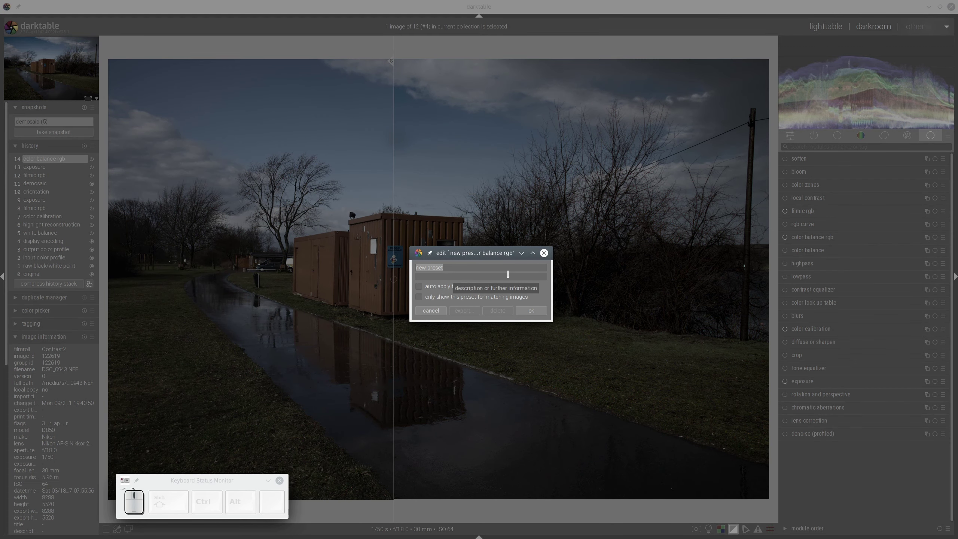
{"action": "type", "text": "ST"}
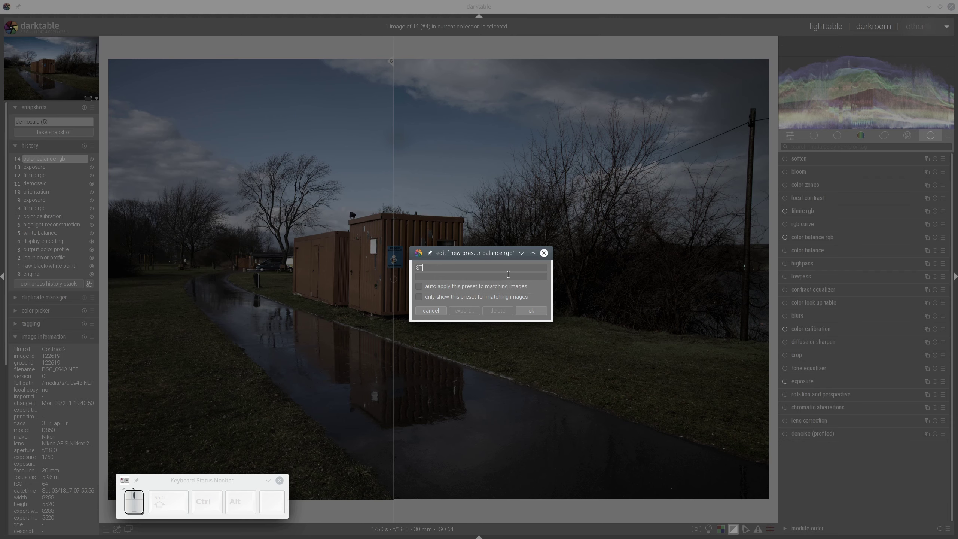
{"action": "left_click", "coordinate": [530, 310]}
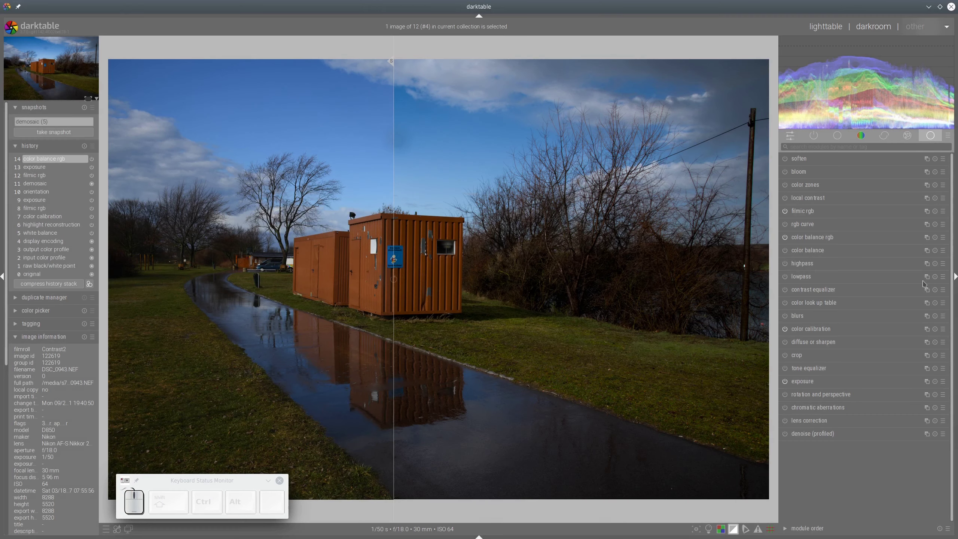
Store the current filmic rgb settings as a new preset named ST
{"action": "left_click", "coordinate": [943, 212]}
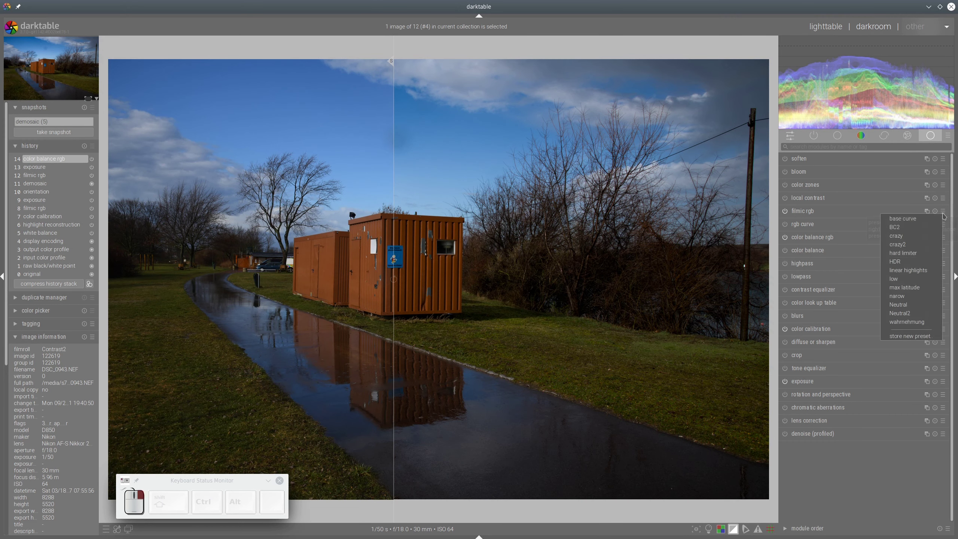
{"action": "left_click", "coordinate": [903, 340]}
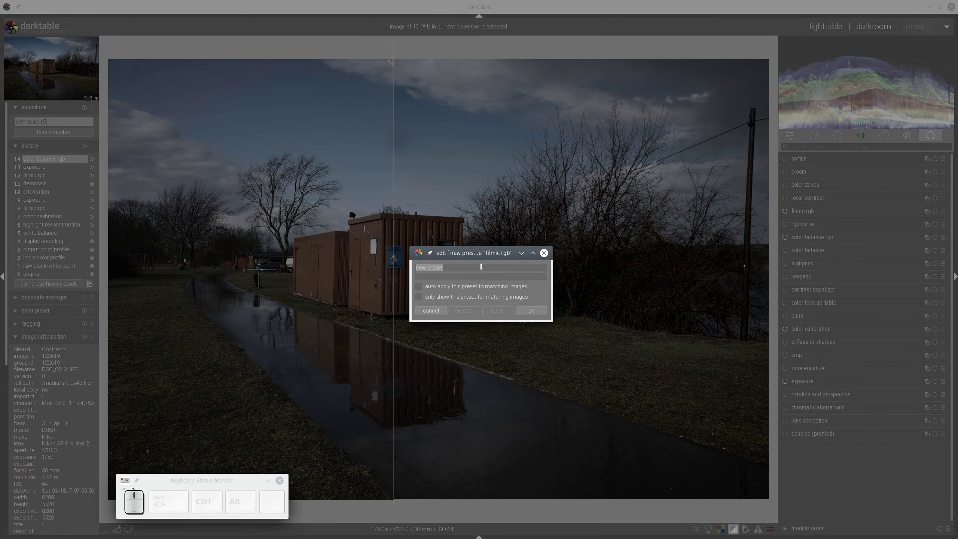
{"action": "type", "text": "St"}
{"action": "type", "text": "T"}
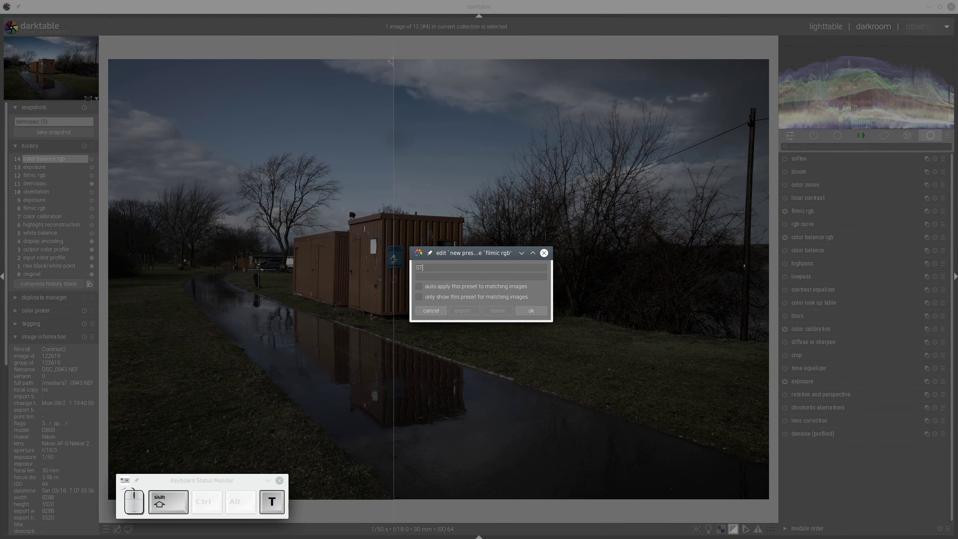
{"action": "left_click", "coordinate": [531, 310]}
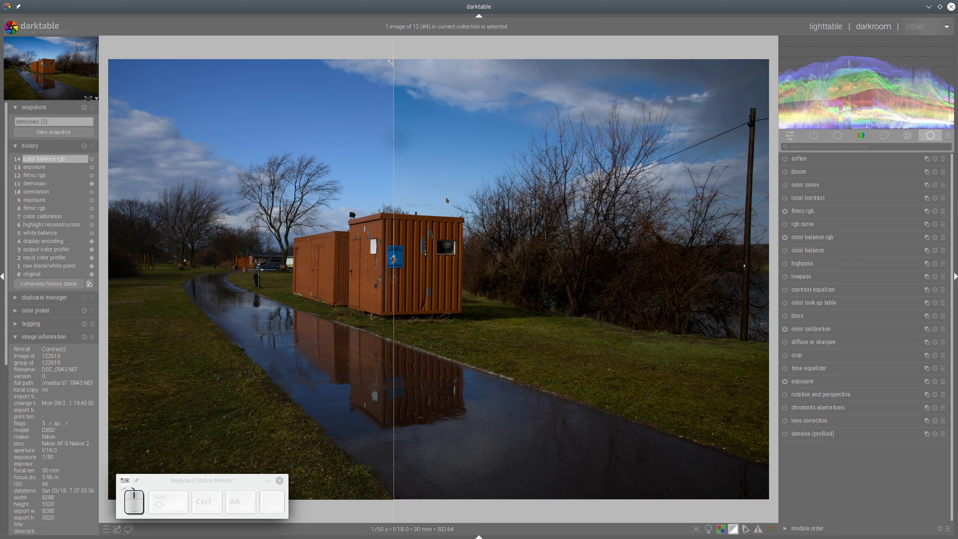
Move the snapshot split line to the photo's left edge to view the whole edited image
{"action": "left_click_drag", "start_coordinate": [395, 213], "coordinate": [110, 232]}
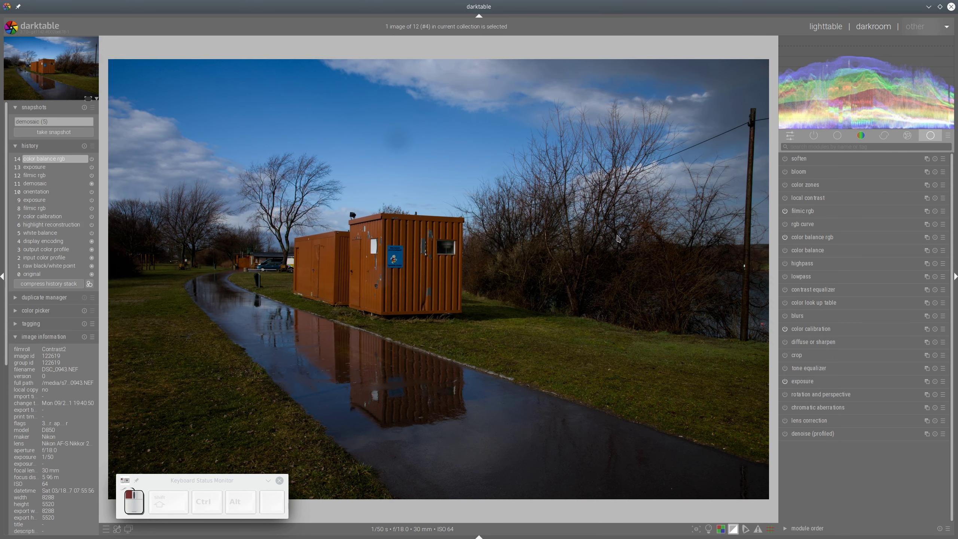
{"action": "left_click_drag", "start_coordinate": [618, 239], "coordinate": [709, 252]}
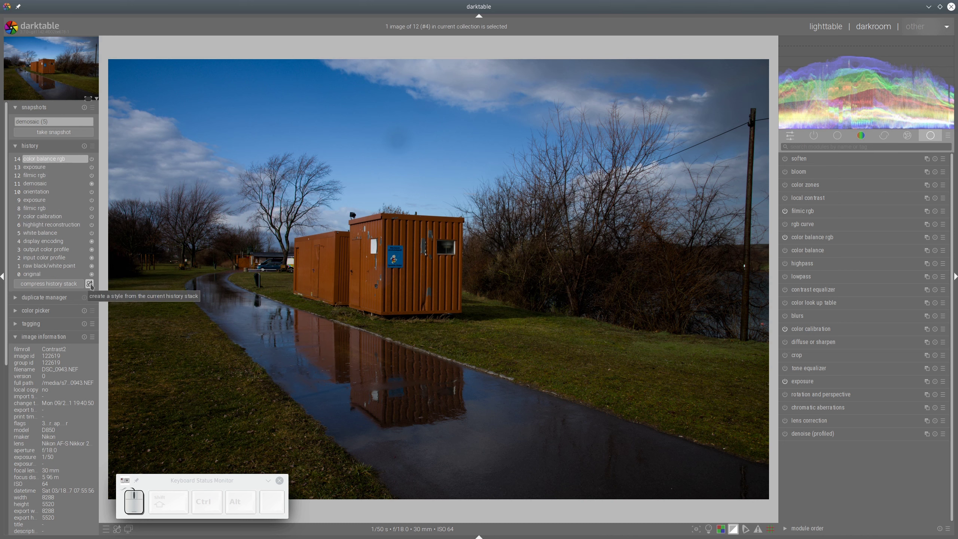
{"action": "key", "text": "shift"}
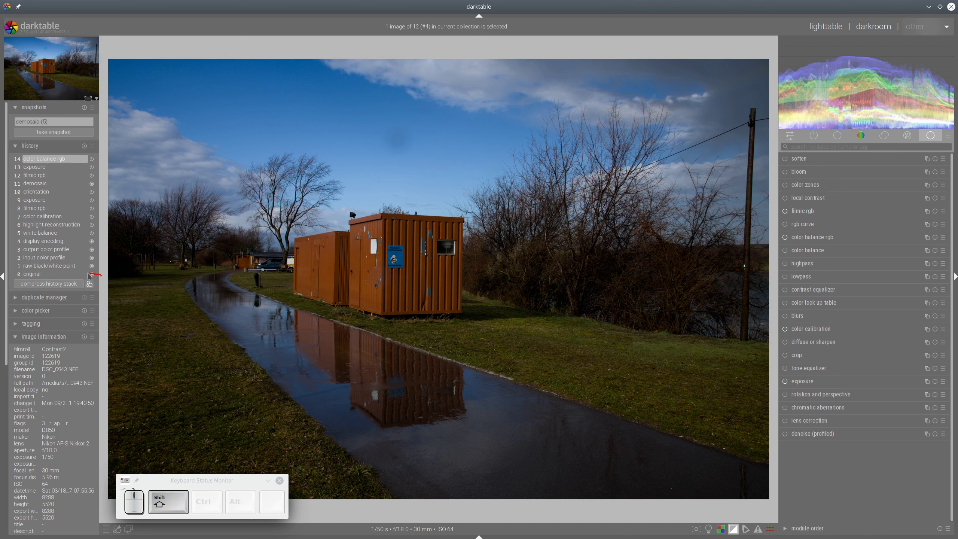
{"action": "left_click_drag", "start_coordinate": [91, 287], "coordinate": [94, 276]}
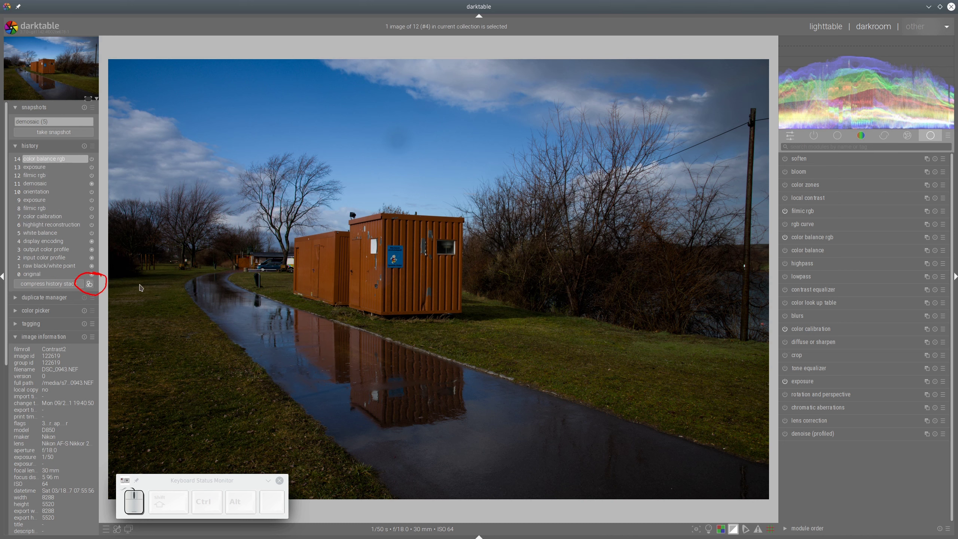
Create a style named Starting_Point from the history stack, with module order, color balance rgb, exposure, filmic rgb and color calibration included
{"action": "key", "text": "shift+F9"}
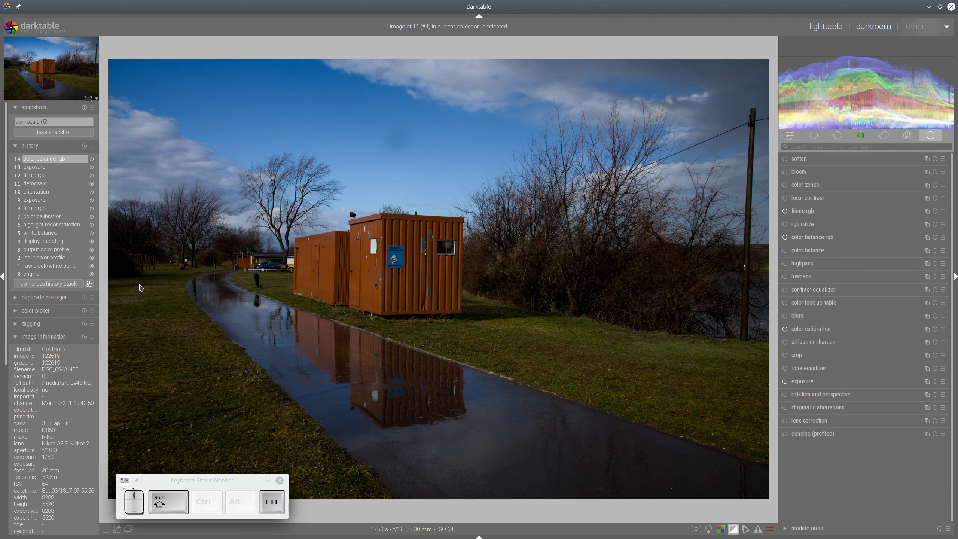
{"action": "left_click", "coordinate": [89, 285]}
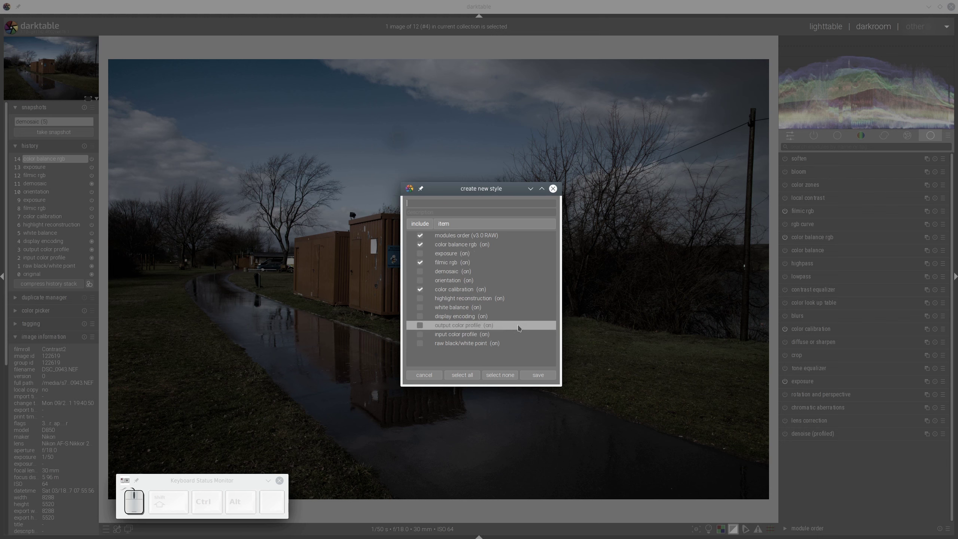
{"action": "left_click_drag", "start_coordinate": [502, 254], "coordinate": [502, 264]}
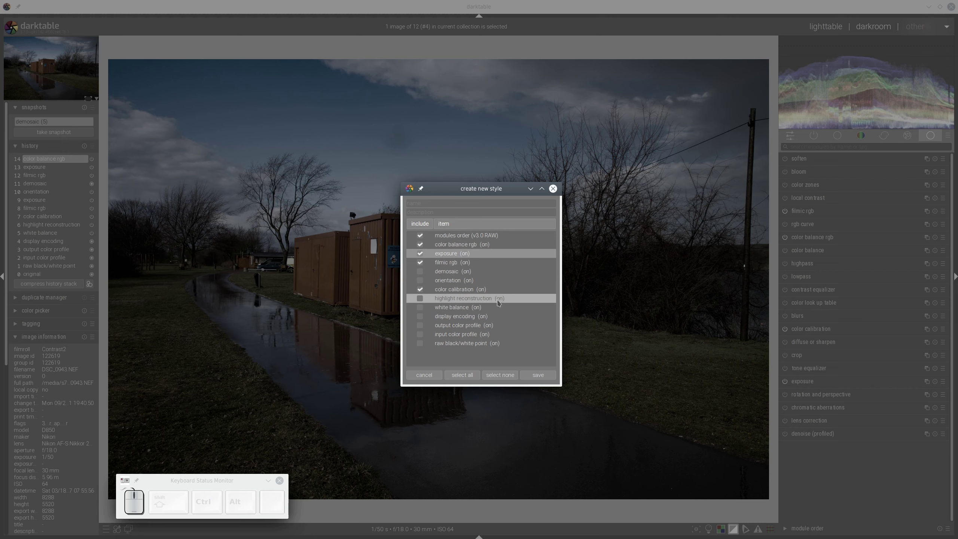
{"action": "left_click", "coordinate": [453, 205]}
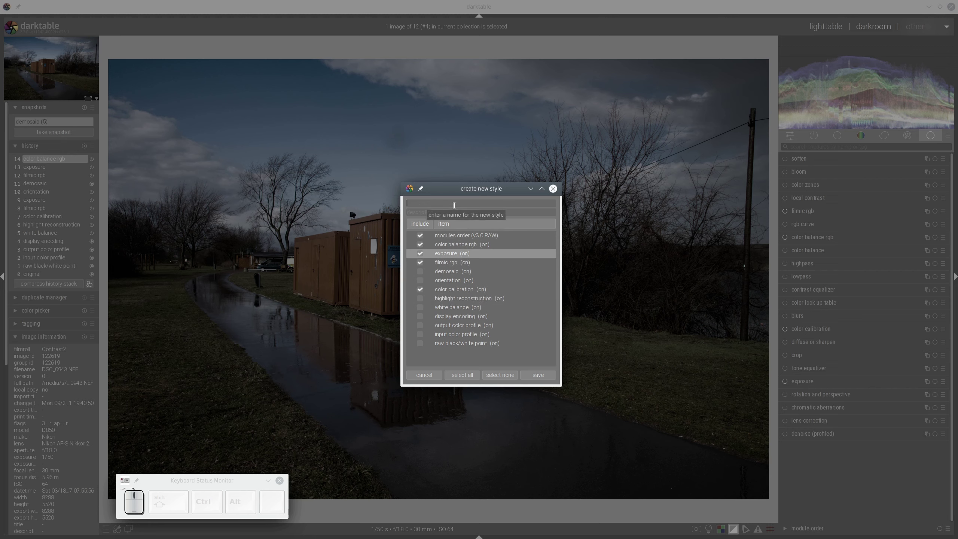
{"action": "type", "text": "S"}
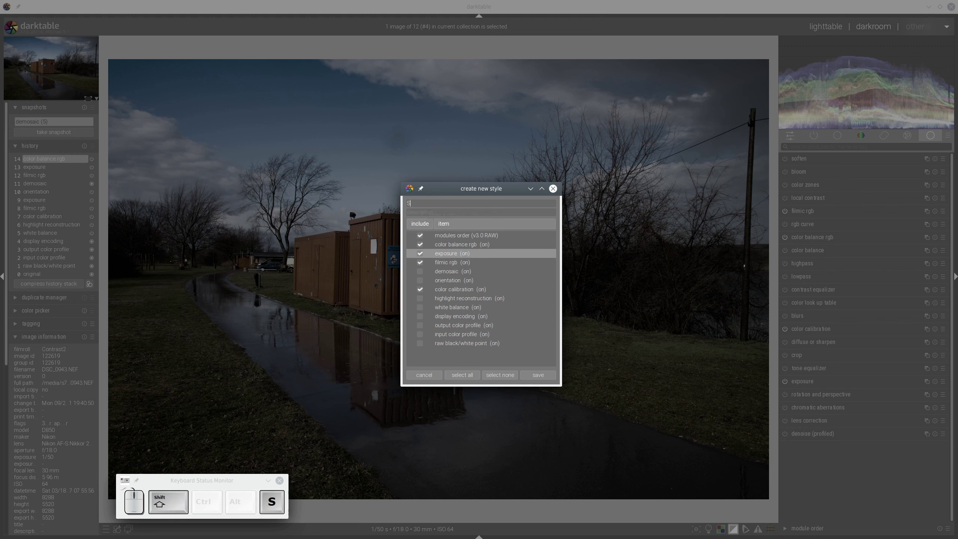
{"action": "type", "text": "tarting"}
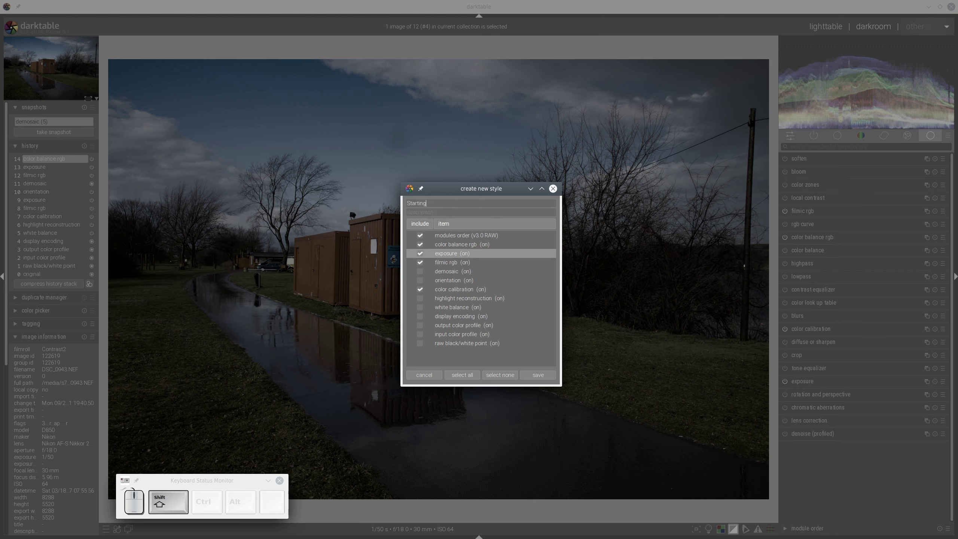
{"action": "type", "text": "_Point"}
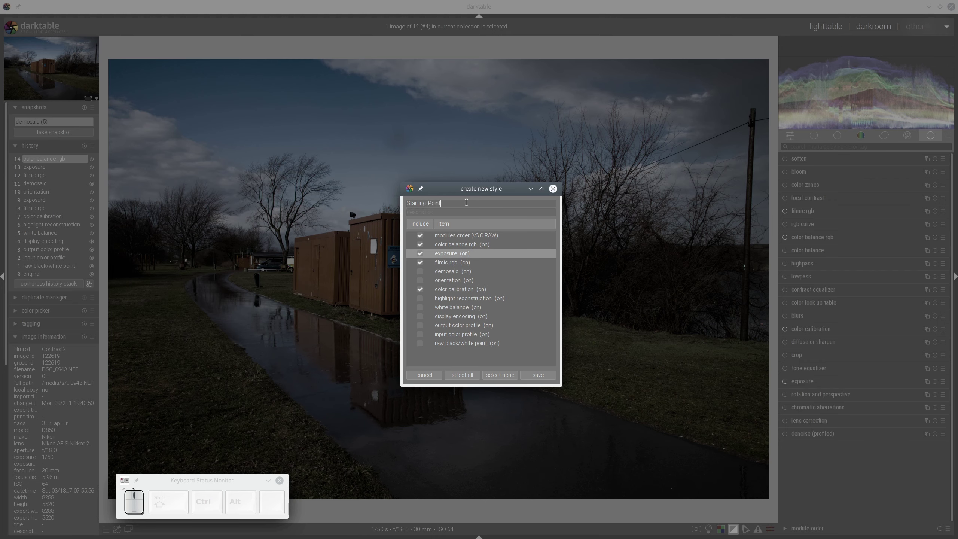
{"action": "left_click", "coordinate": [538, 374]}
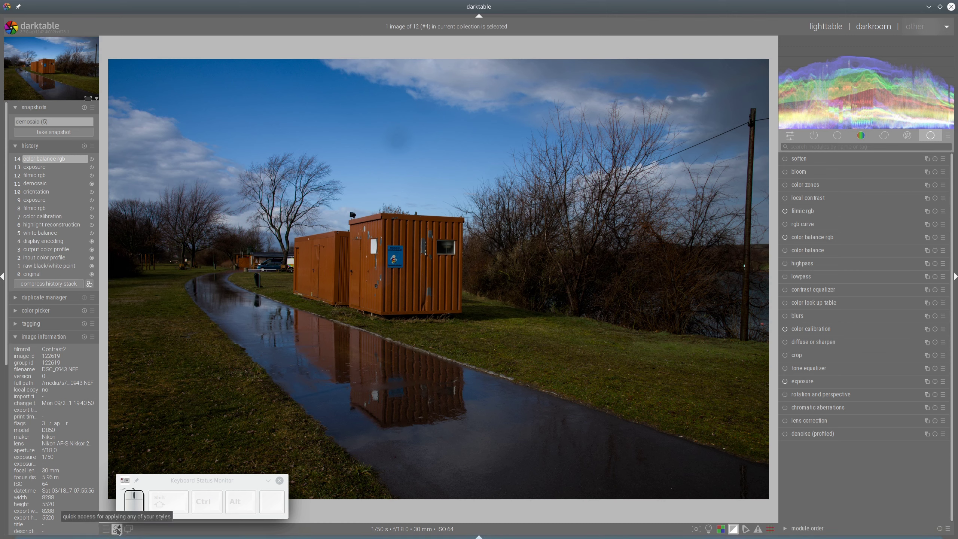
View the list of styles available for quick application in the darkroom, without applying one
{"action": "left_click_drag", "start_coordinate": [210, 486], "coordinate": [242, 149]}
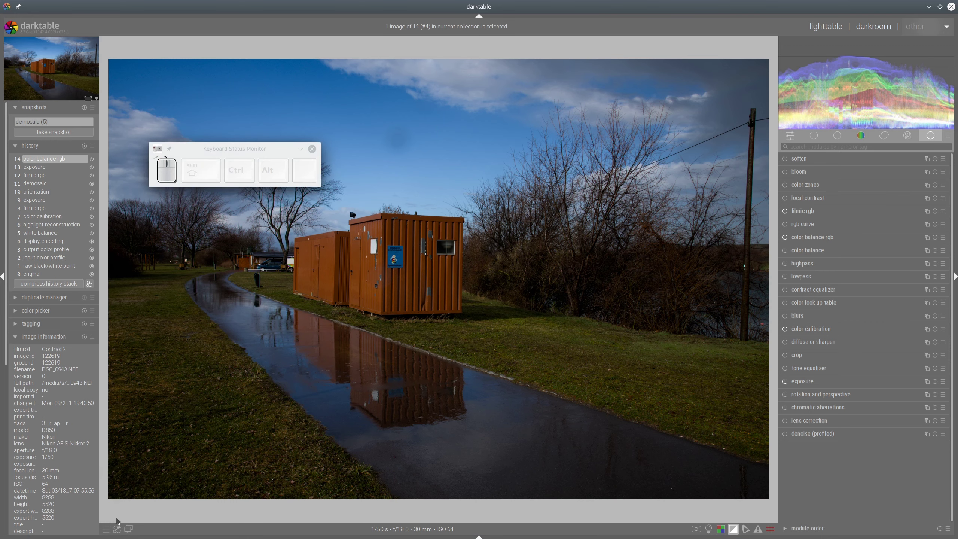
{"action": "mouse_move", "coordinate": [115, 516]}
{"action": "left_mouse_down"}
{"action": "mouse_move", "coordinate": [114, 537]}
{"action": "mouse_move", "coordinate": [127, 518]}
{"action": "left_mouse_up"}
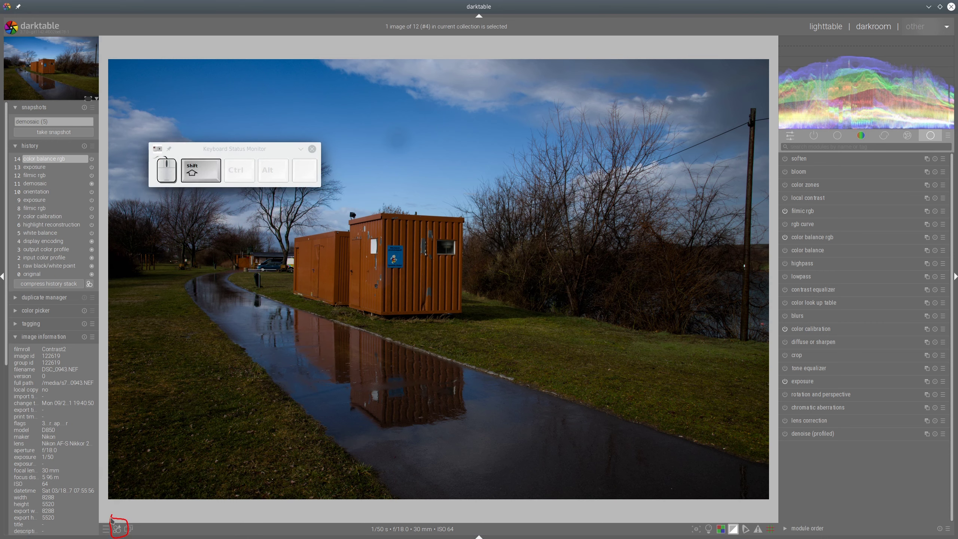
{"action": "key", "text": "shift+F9"}
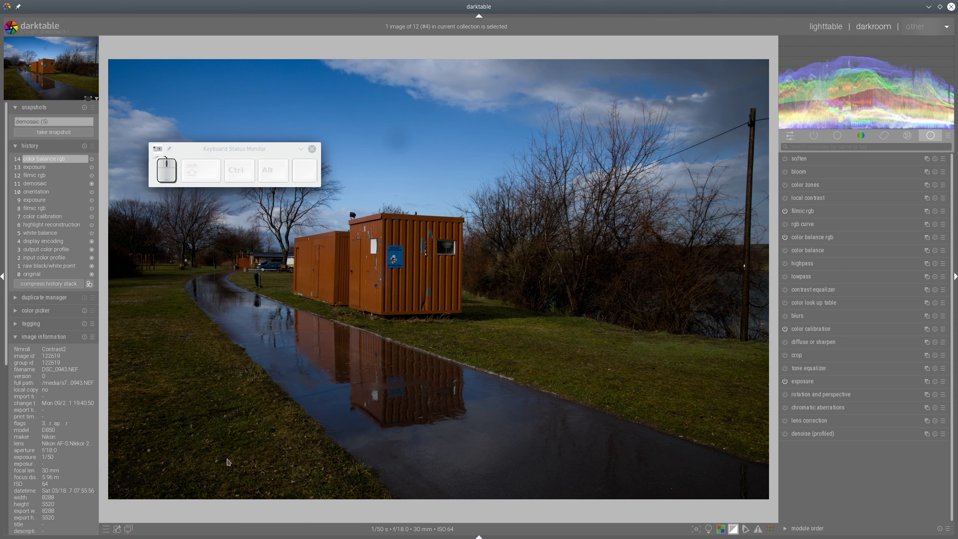
{"action": "left_click", "coordinate": [116, 530]}
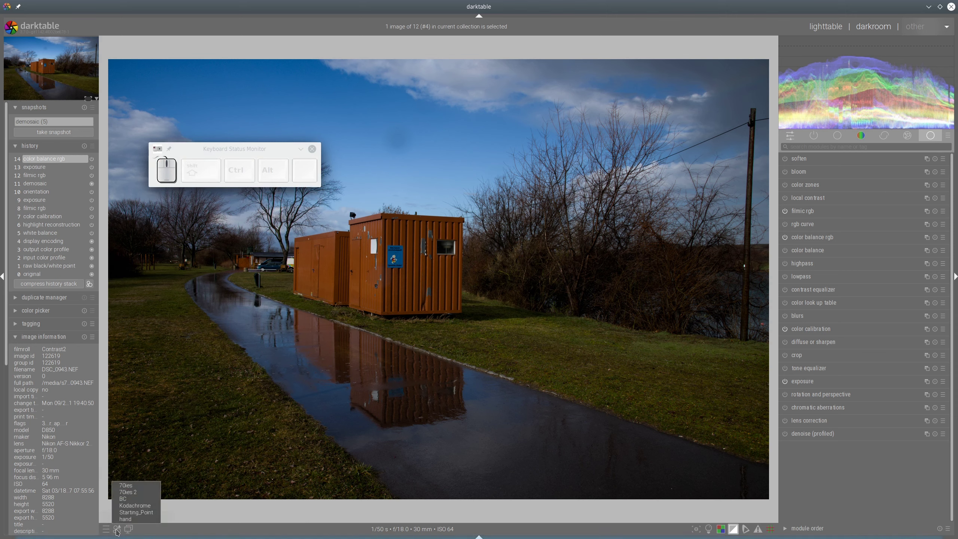
{"action": "left_click", "coordinate": [133, 518]}
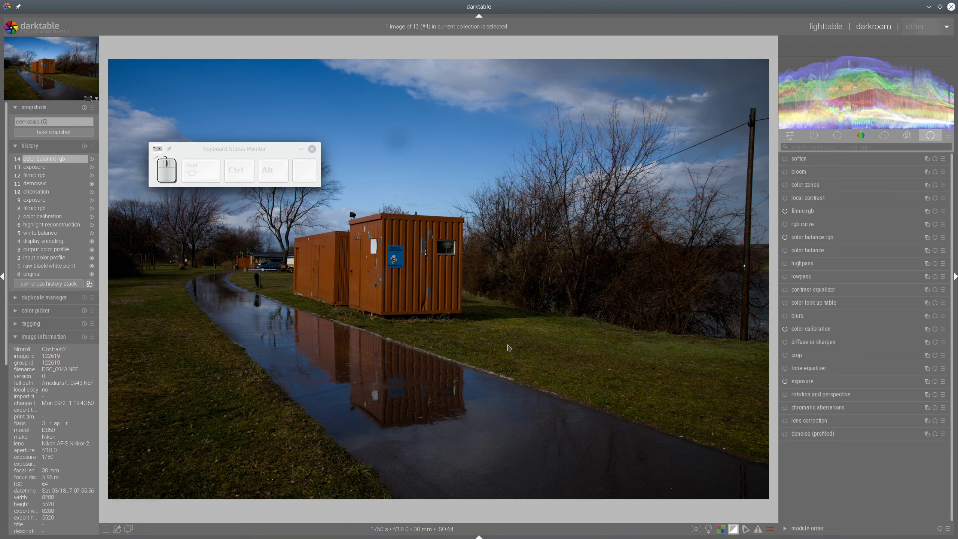
{"action": "left_click_drag", "start_coordinate": [222, 153], "coordinate": [202, 394]}
Switch to the lighttable and apply the Starting_Point style to the raw swan photo
{"action": "left_click", "coordinate": [815, 31]}
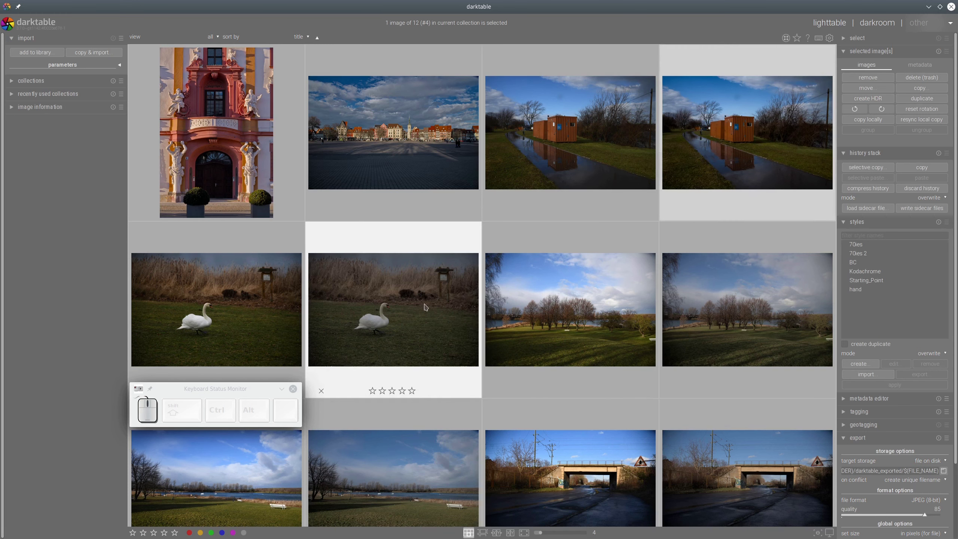
{"action": "left_click", "coordinate": [382, 322]}
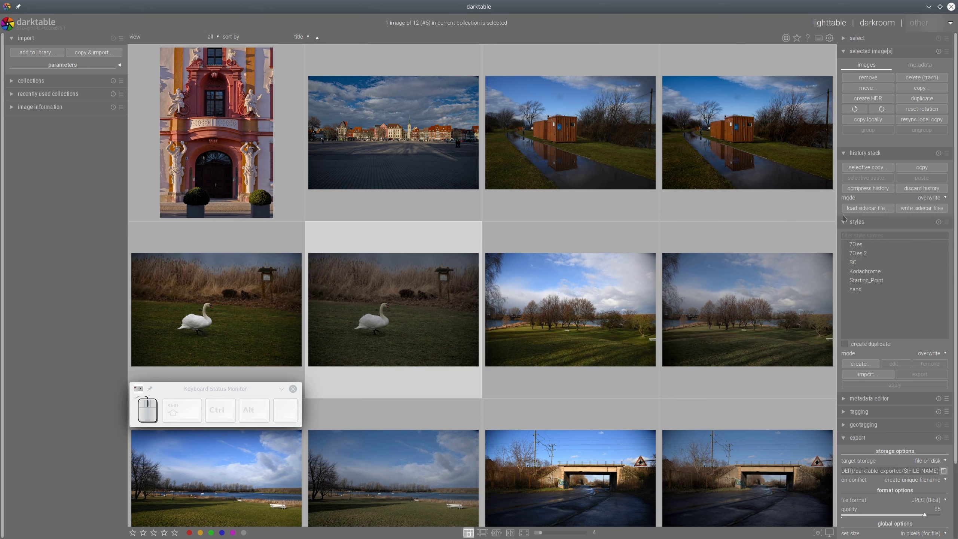
{"action": "key", "text": "shift"}
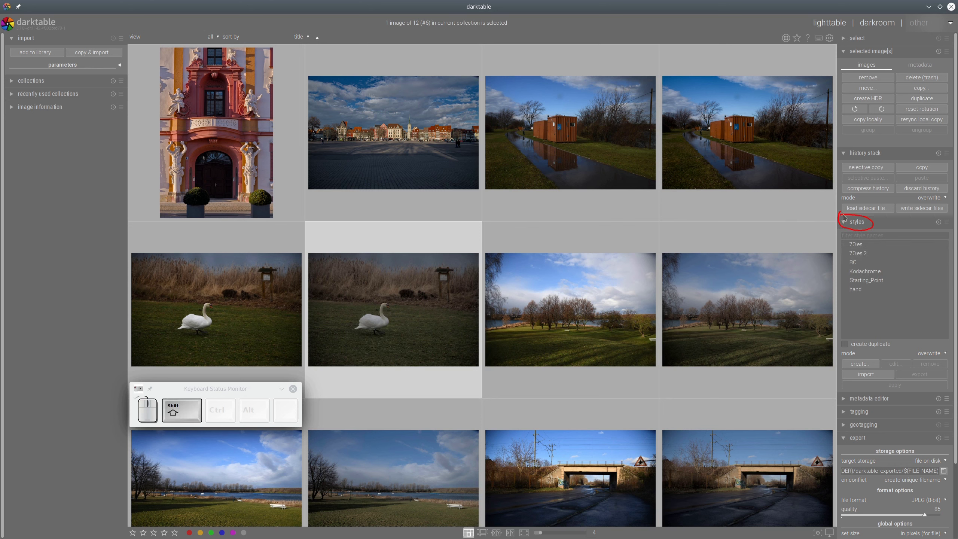
{"action": "key", "text": "shift+F9"}
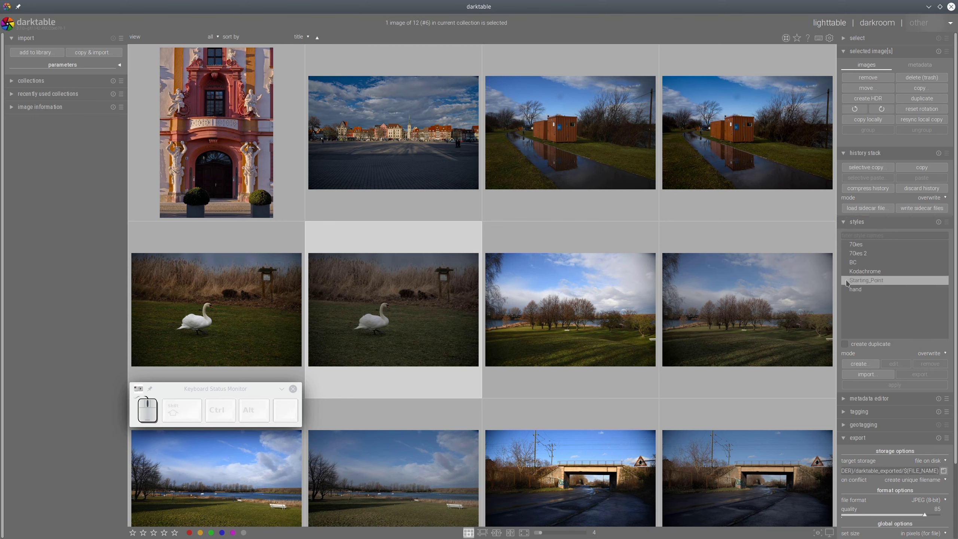
{"action": "key", "text": "shift"}
{"action": "mouse_move", "coordinate": [854, 286]}
{"action": "left_mouse_down"}
{"action": "mouse_move", "coordinate": [889, 277]}
{"action": "mouse_move", "coordinate": [853, 277]}
{"action": "mouse_move", "coordinate": [850, 287]}
{"action": "left_mouse_up"}
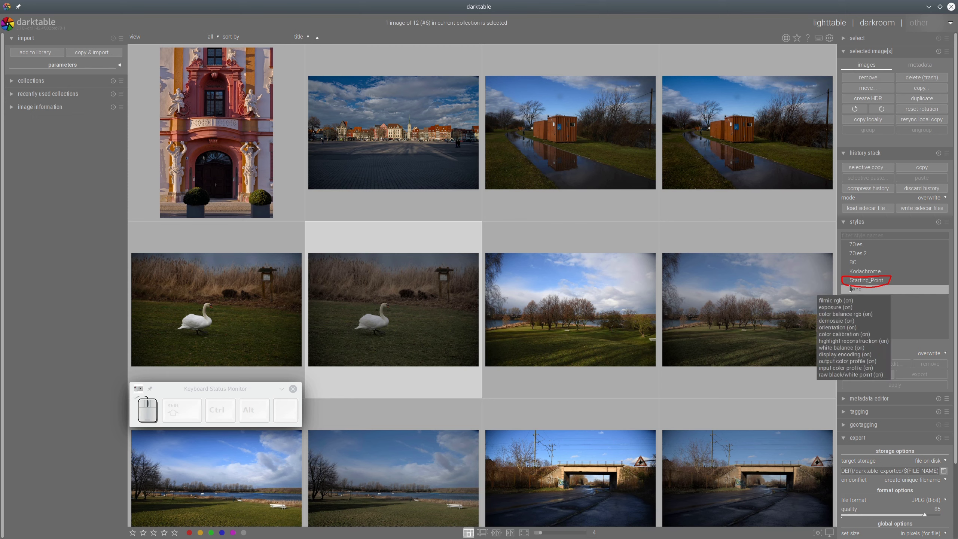
{"action": "key", "text": "shift+F9"}
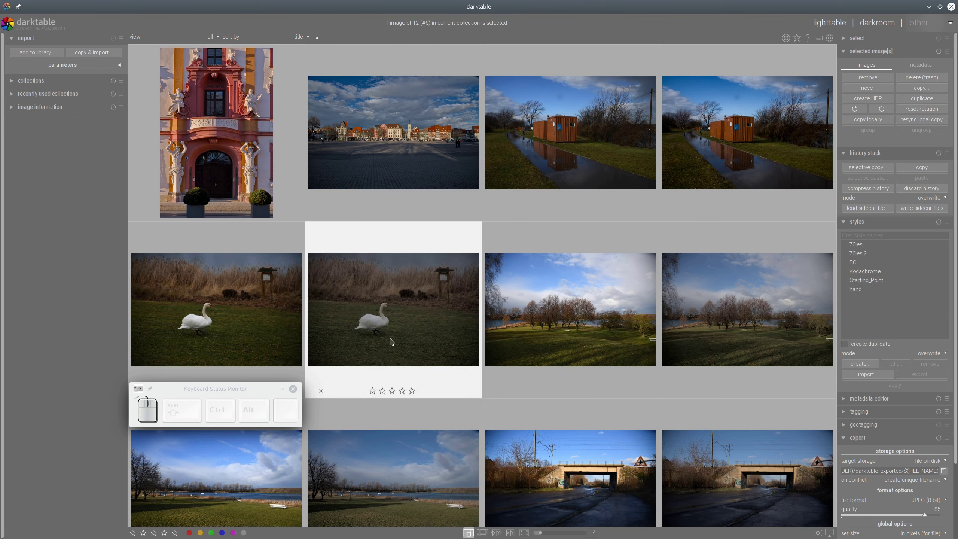
{"action": "left_click", "coordinate": [401, 322]}
{"action": "double_click", "coordinate": [871, 281]}
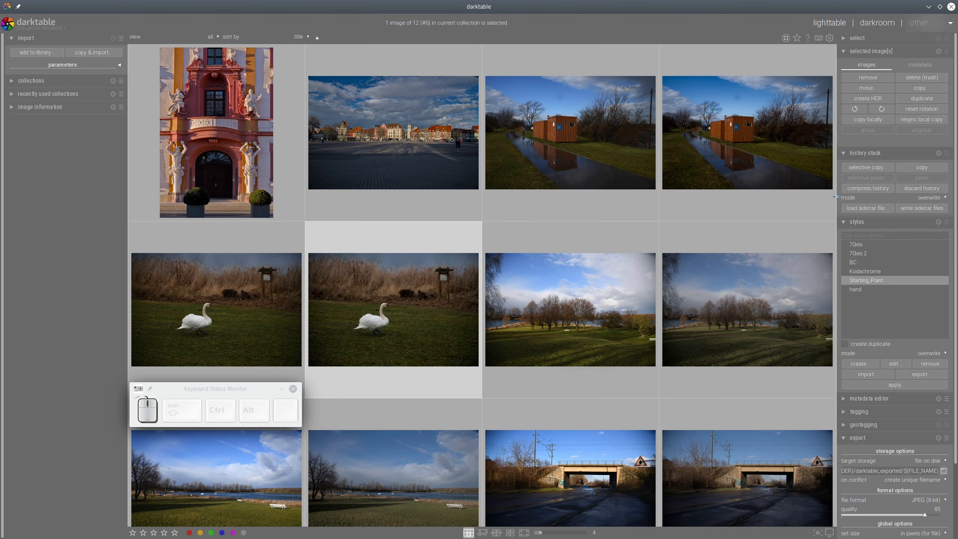
Check the mode options of the history stack, keeping overwrite
{"action": "left_click_drag", "start_coordinate": [859, 205], "coordinate": [930, 204]}
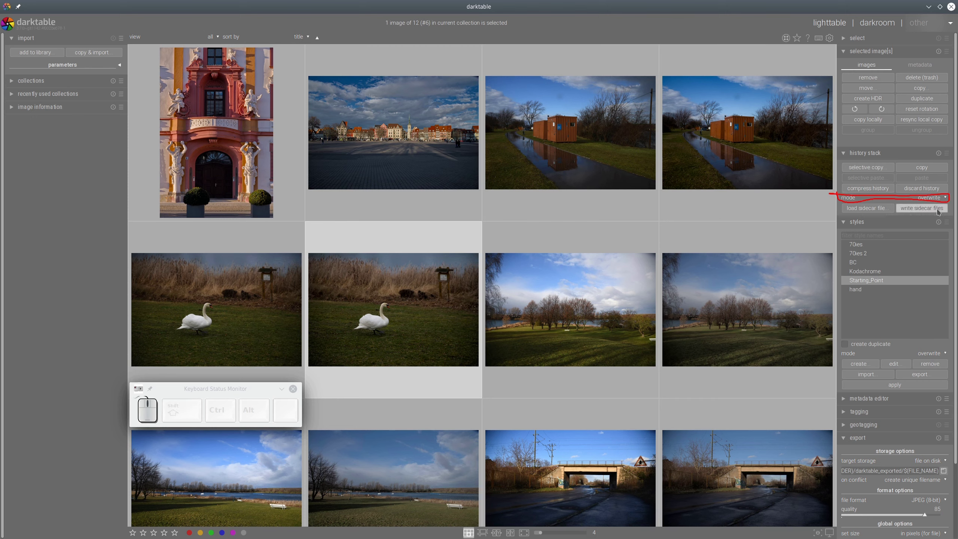
{"action": "key", "text": "shift+F11"}
{"action": "left_click", "coordinate": [936, 199]}
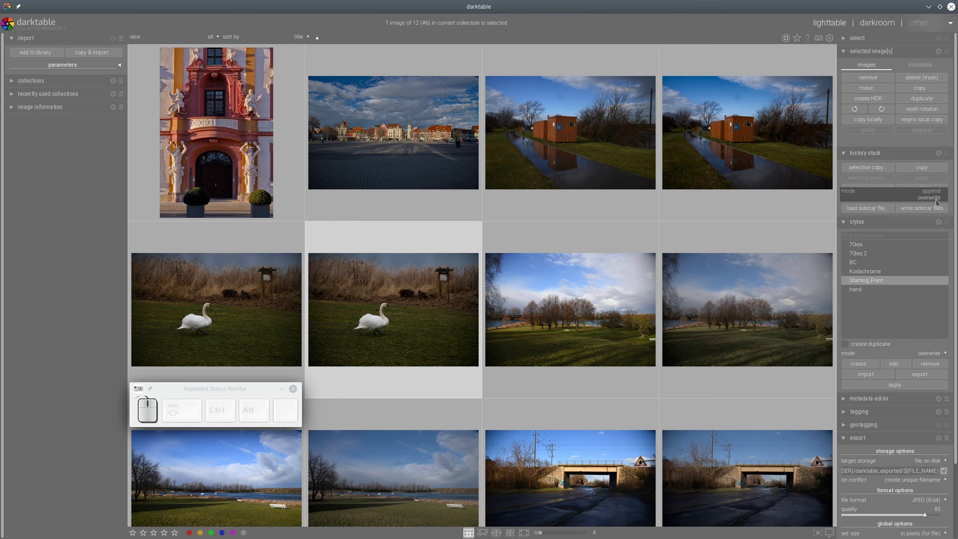
{"action": "left_click", "coordinate": [936, 199]}
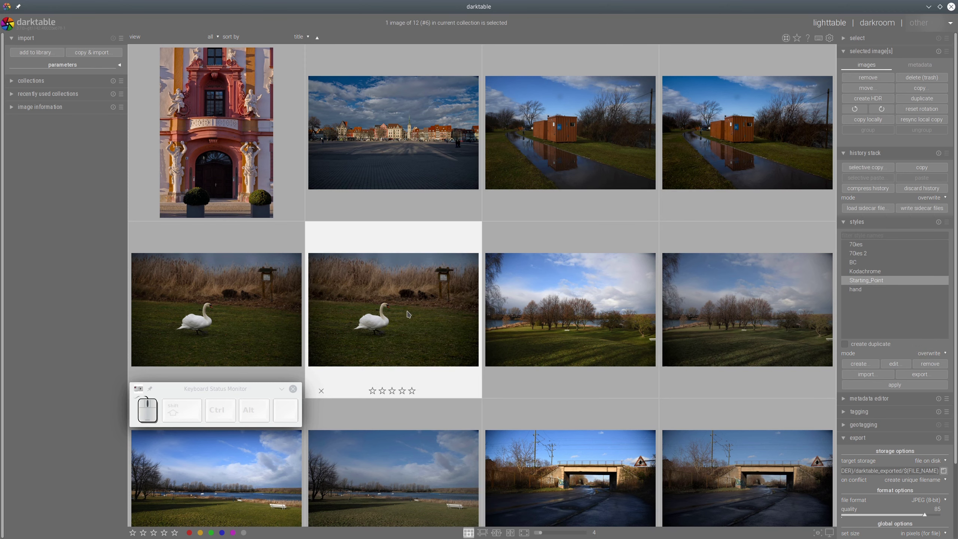
Open the swan photo DSC_1039.JPG in the darkroom and replace the existing snapshot with a new one
{"action": "left_click", "coordinate": [254, 341]}
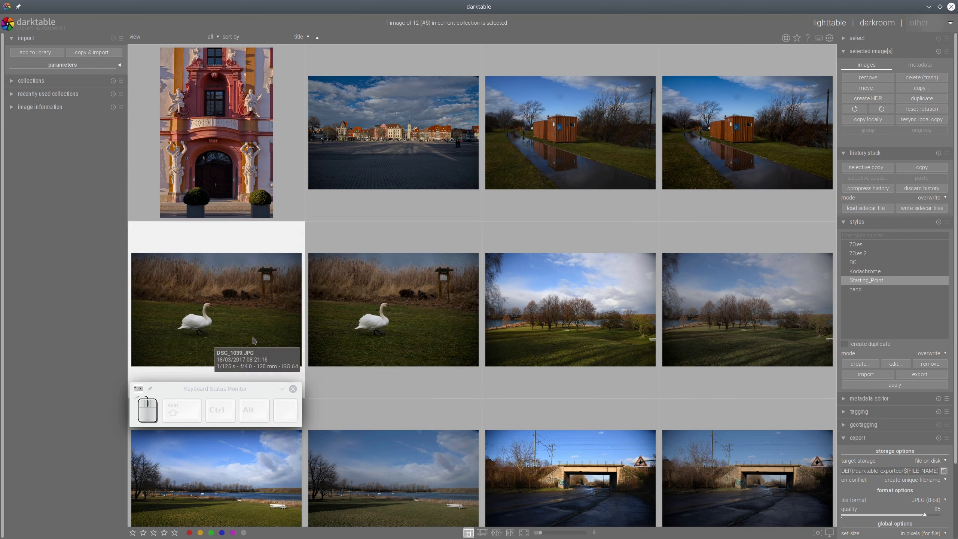
{"action": "double_click", "coordinate": [252, 324]}
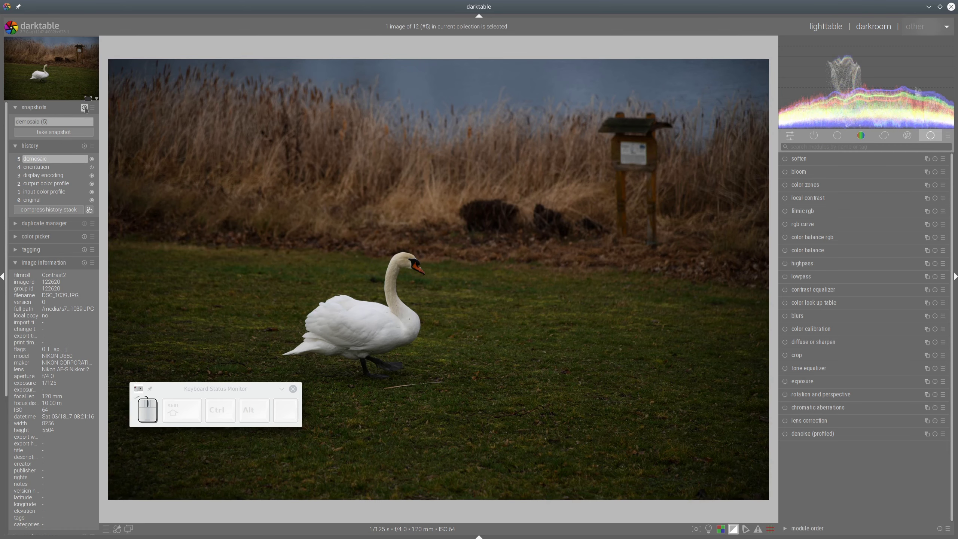
{"action": "left_click", "coordinate": [76, 111]}
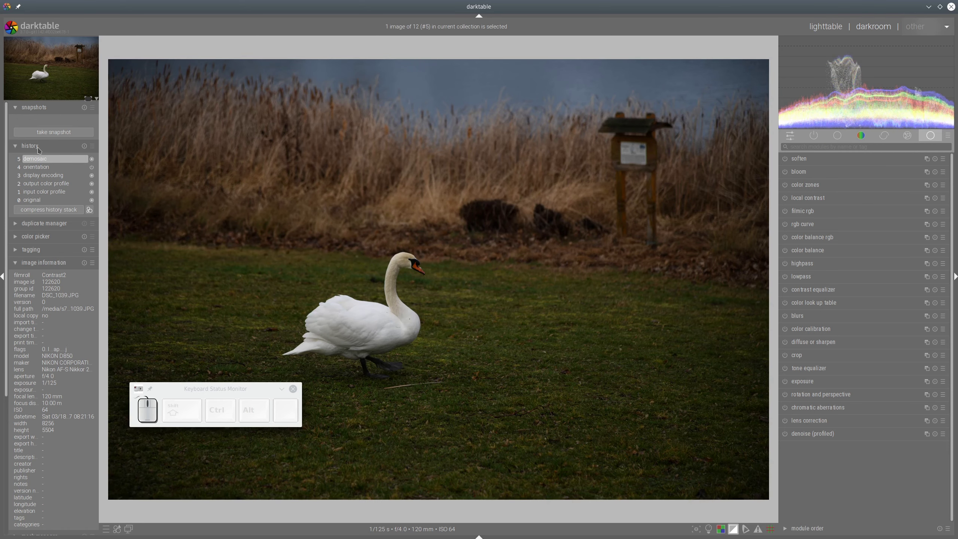
{"action": "left_click", "coordinate": [42, 129]}
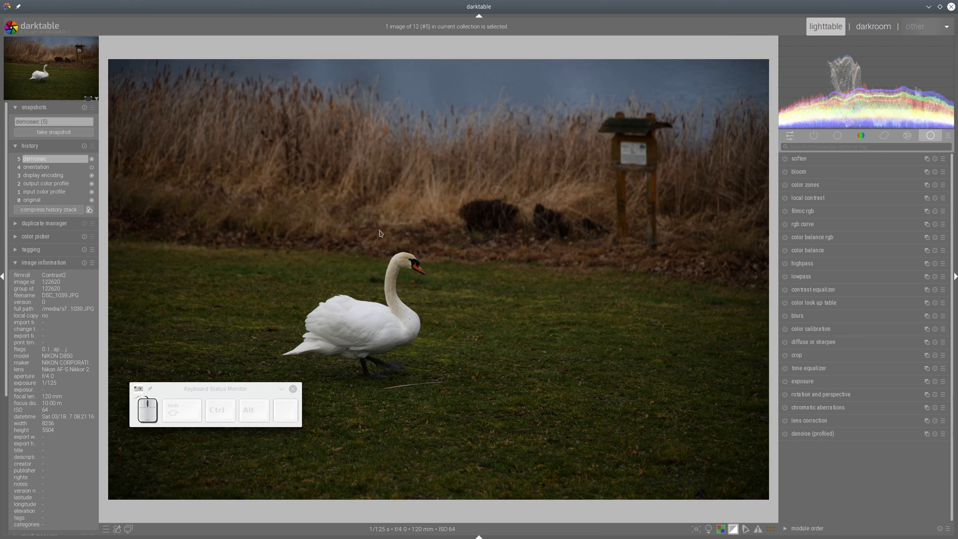
Open the raw swan photo DSC_1039.NEF and compare it with the JPG snapshot by sweeping the split line across the image
{"action": "left_click", "coordinate": [814, 28]}
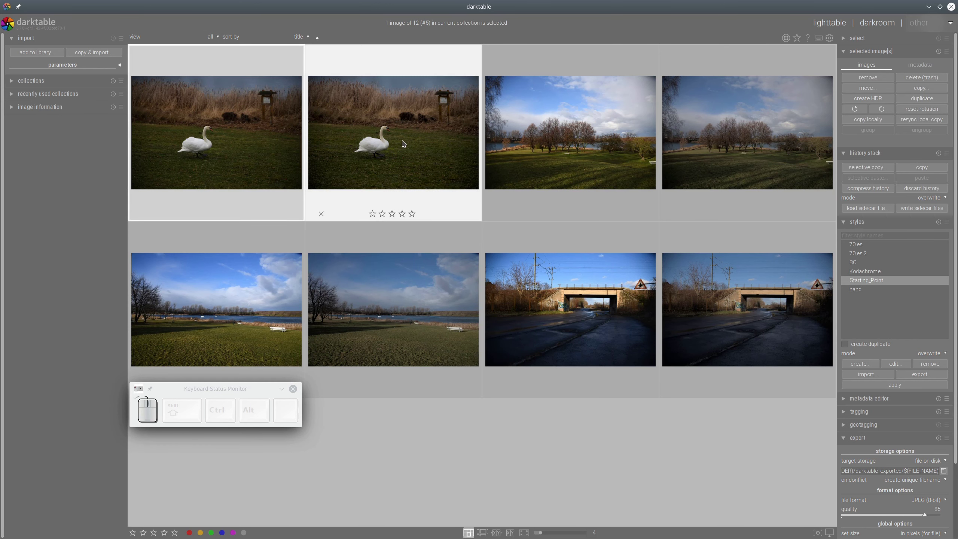
{"action": "mouse_move", "coordinate": [404, 144]}
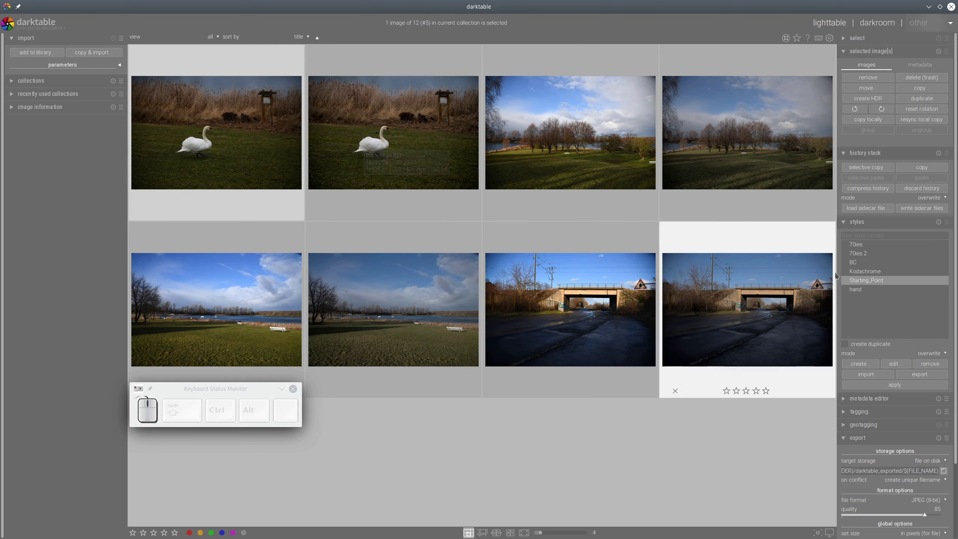
{"action": "double_click", "coordinate": [352, 139]}
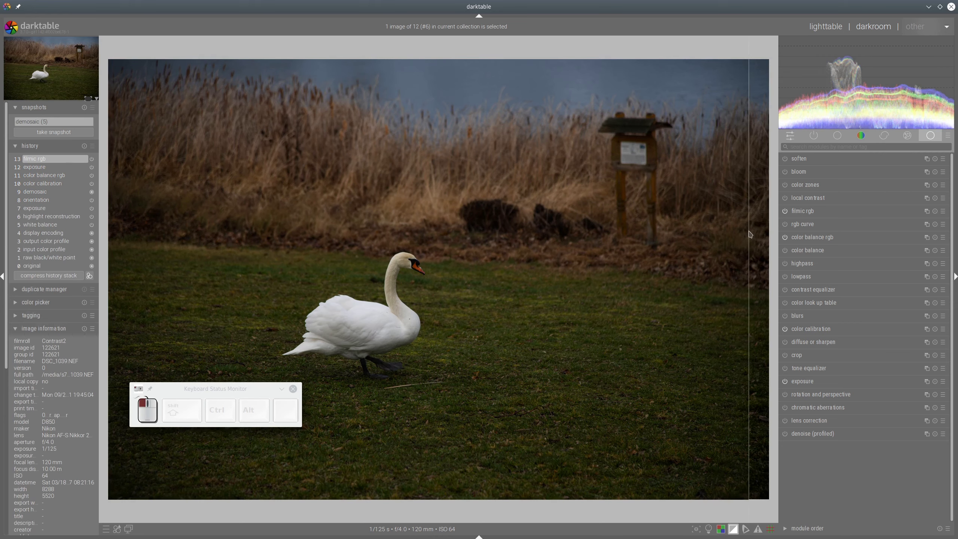
{"action": "left_click", "coordinate": [824, 253]}
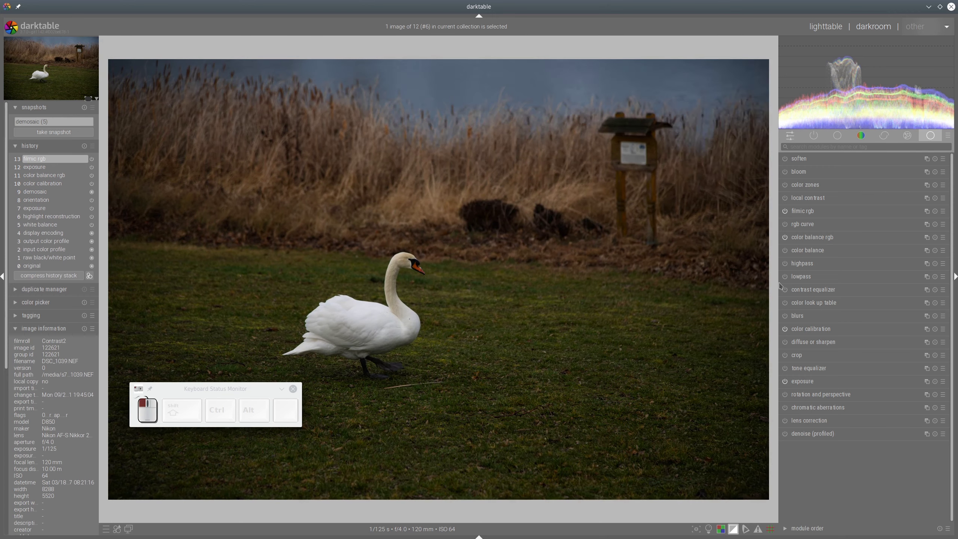
{"action": "left_click_drag", "start_coordinate": [600, 267], "coordinate": [98, 234]}
{"action": "left_click_drag", "start_coordinate": [152, 131], "coordinate": [84, 115]}
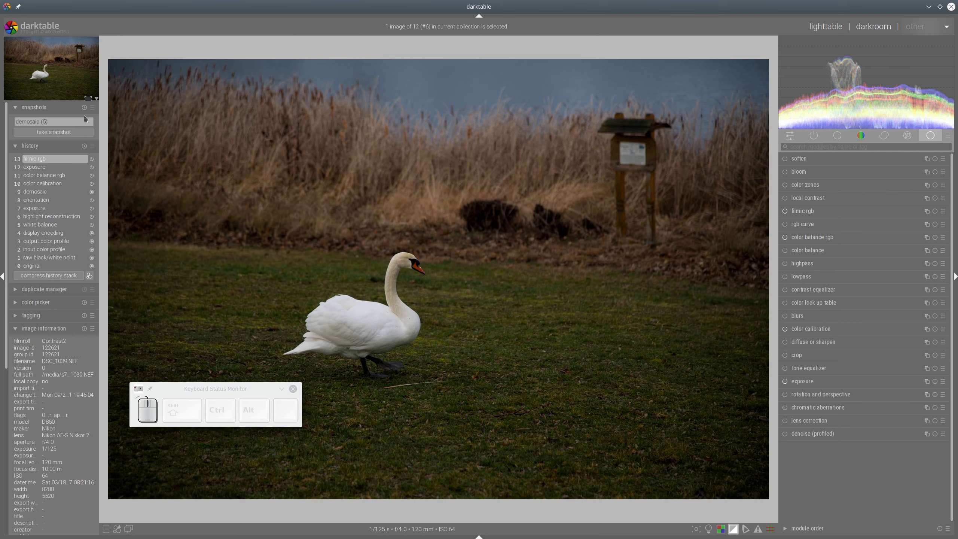
Clear the snapshots list and return to the remaining photos in the lighttable
{"action": "left_click", "coordinate": [84, 107]}
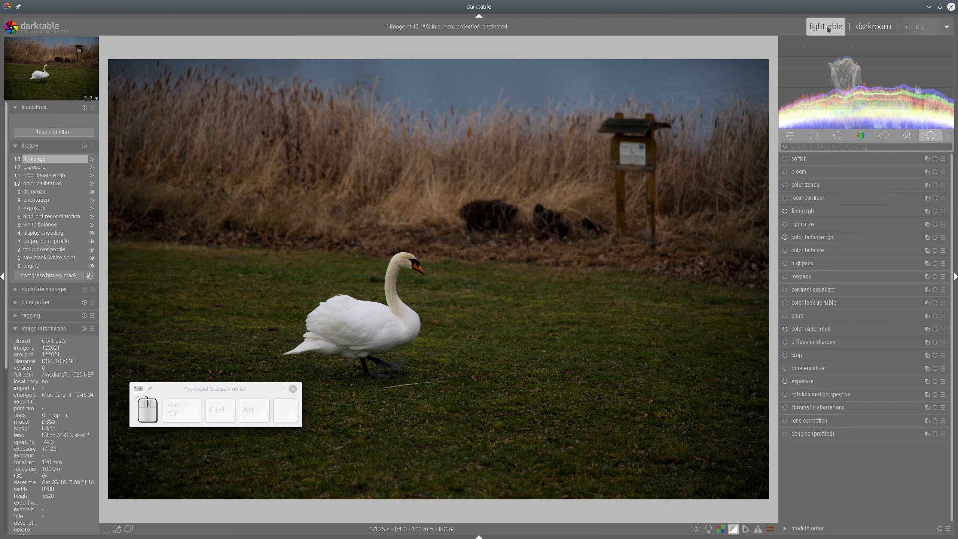
{"action": "left_click", "coordinate": [811, 33]}
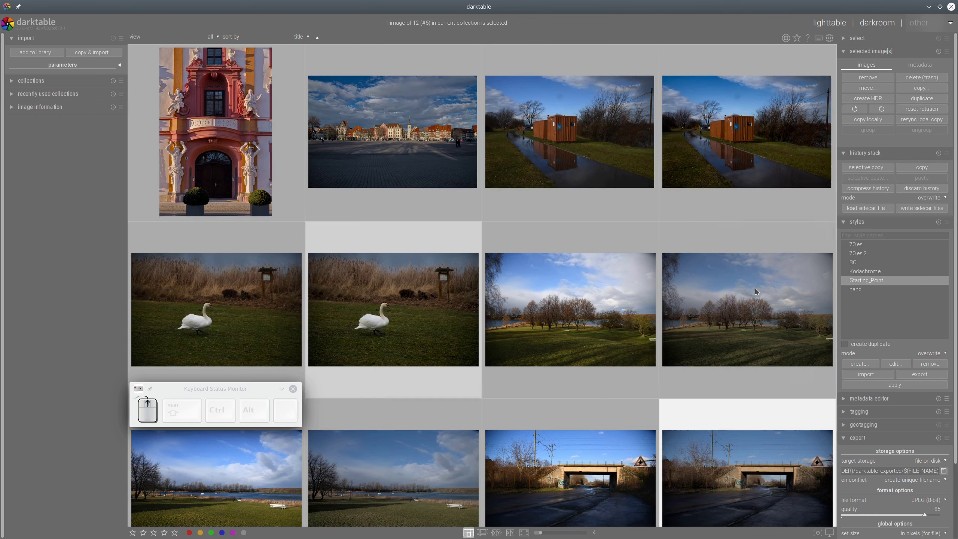
{"action": "scroll", "coordinate": [749, 292], "scroll_direction": "up", "scroll_amount": 1}
{"action": "scroll", "coordinate": [737, 296], "scroll_direction": "down", "scroll_amount": 1}
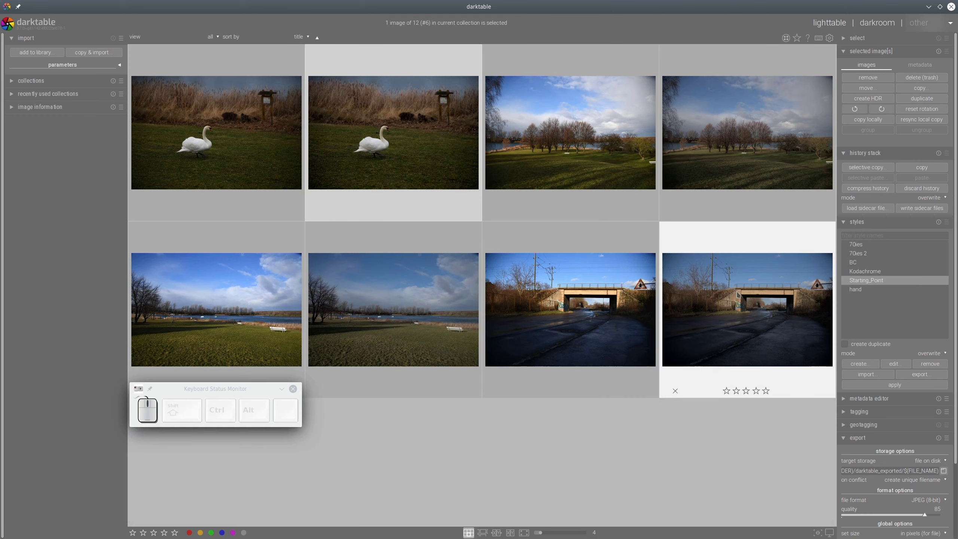
Add the raw tree, lake and bridge photos to the selected raw swan photo and apply the Starting_Point style to all four
{"action": "left_click", "coordinate": [750, 154], "text": "ctrl"}
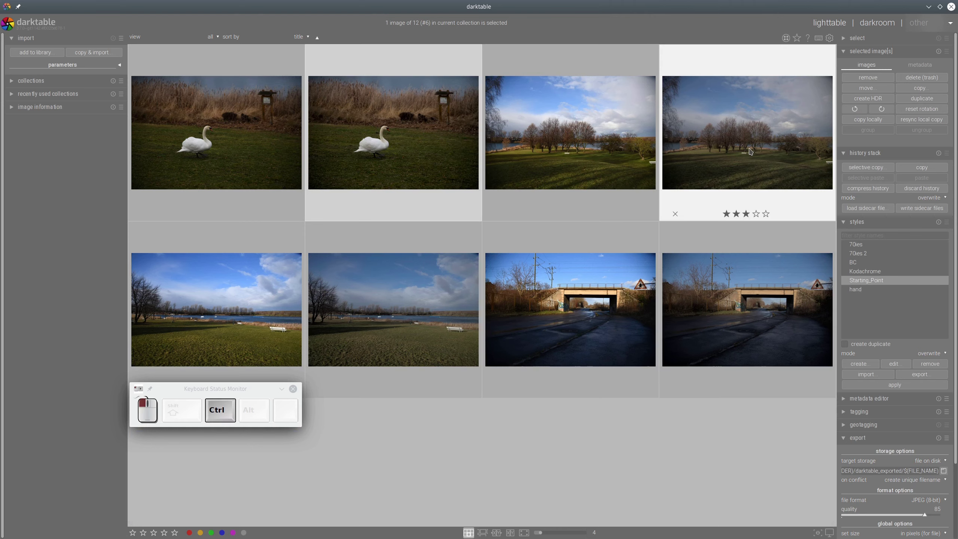
{"action": "left_click", "coordinate": [392, 309], "text": "ctrl"}
{"action": "left_click", "coordinate": [762, 298], "text": "ctrl"}
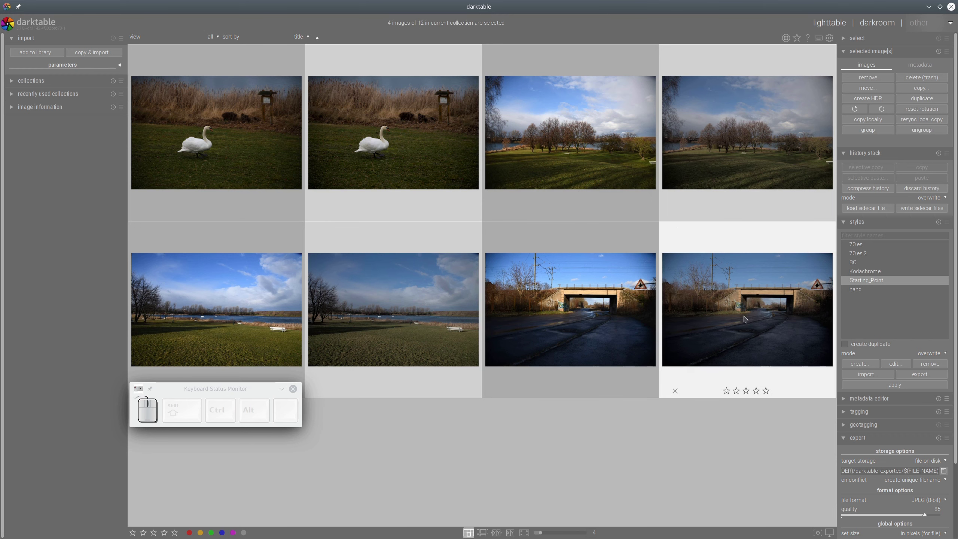
{"action": "double_click", "coordinate": [874, 283]}
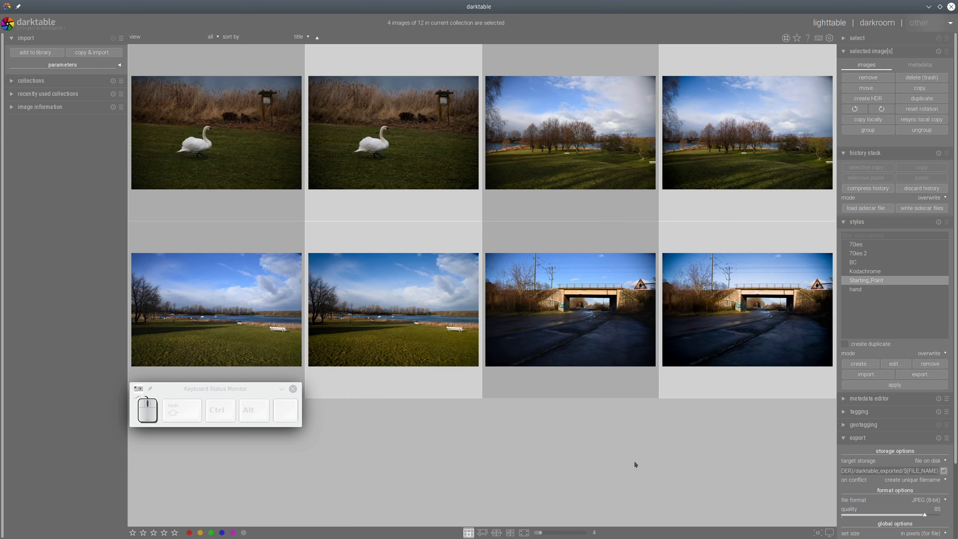
Open the orange container photo DSC_0943.JPG in the darkroom and take a snapshot of it
{"action": "scroll", "coordinate": [635, 465], "scroll_direction": "up", "scroll_amount": 1}
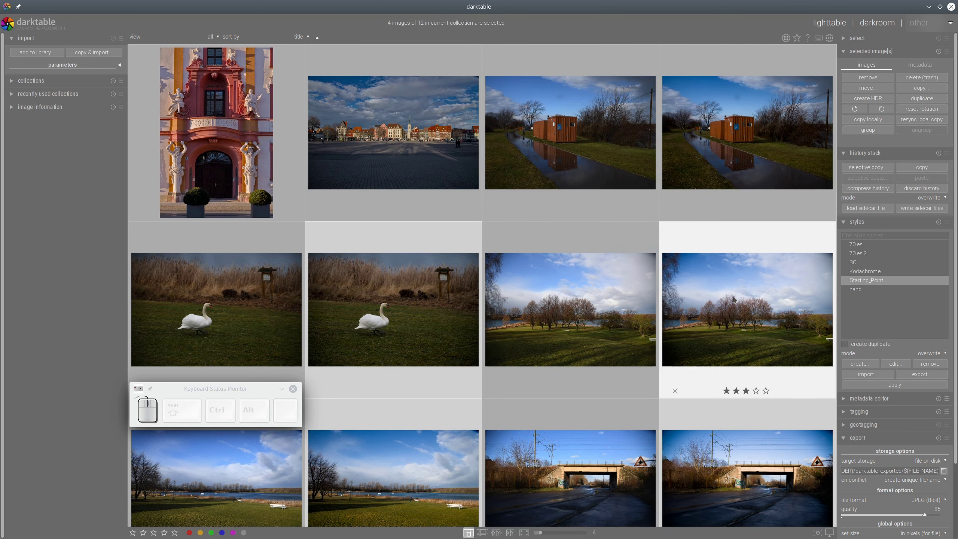
{"action": "scroll", "coordinate": [733, 299], "scroll_direction": "down", "scroll_amount": 1}
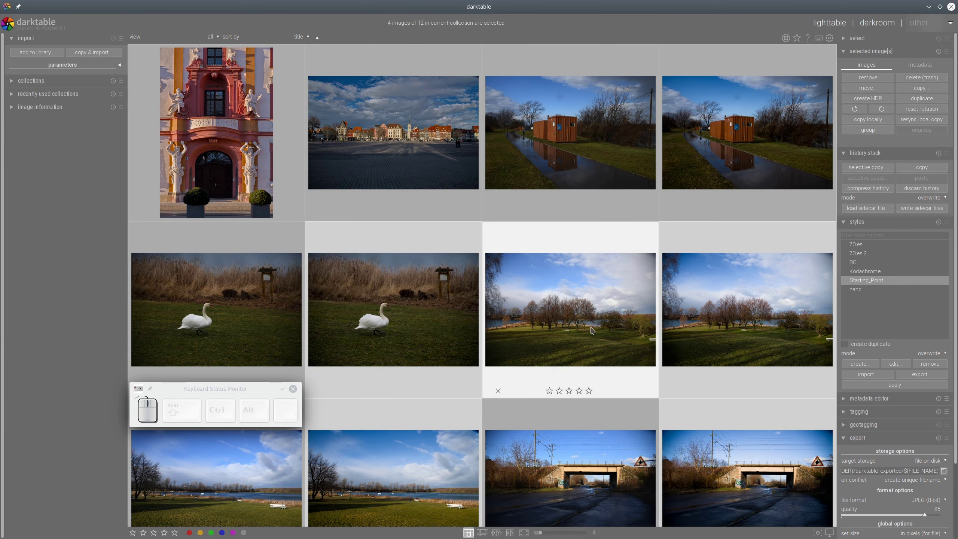
{"action": "mouse_move", "coordinate": [612, 318]}
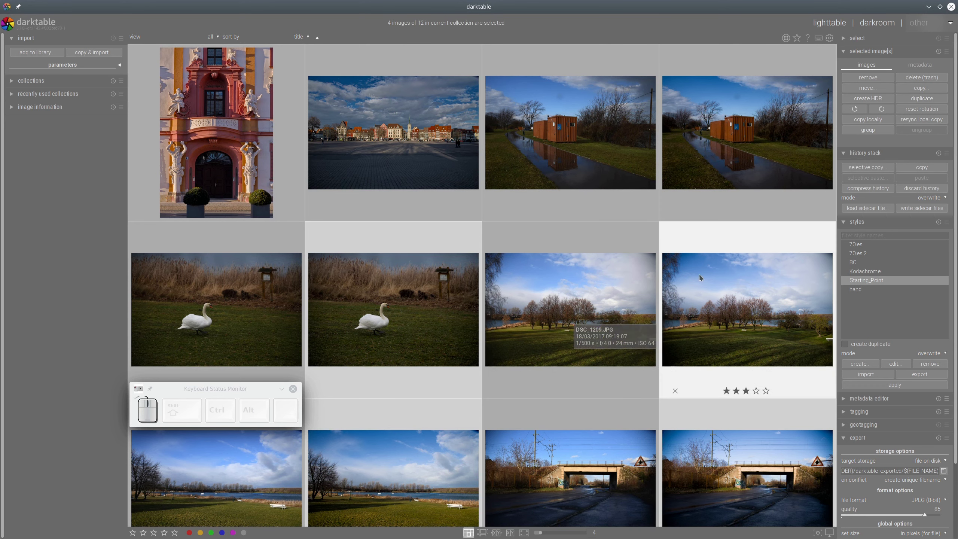
{"action": "mouse_move", "coordinate": [730, 289]}
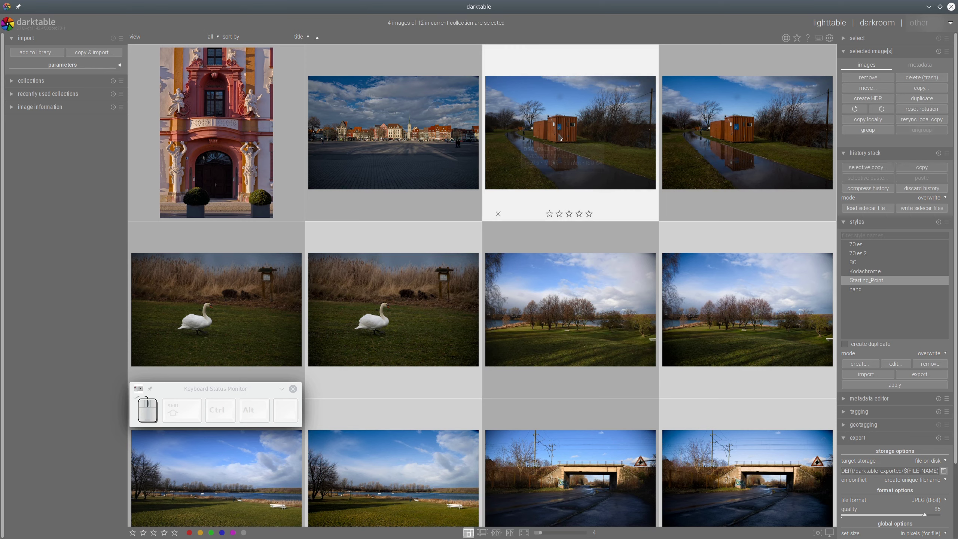
{"action": "mouse_move", "coordinate": [566, 137]}
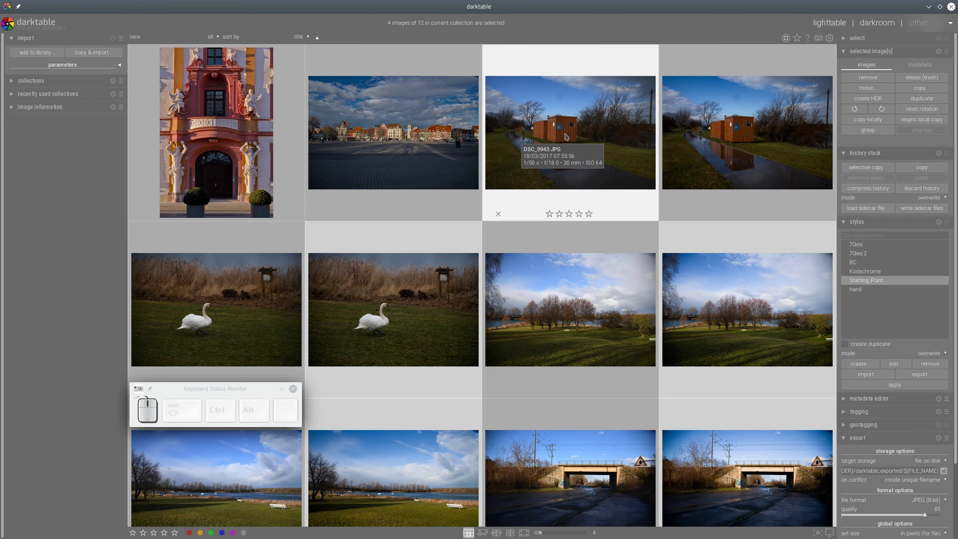
{"action": "double_click", "coordinate": [566, 137]}
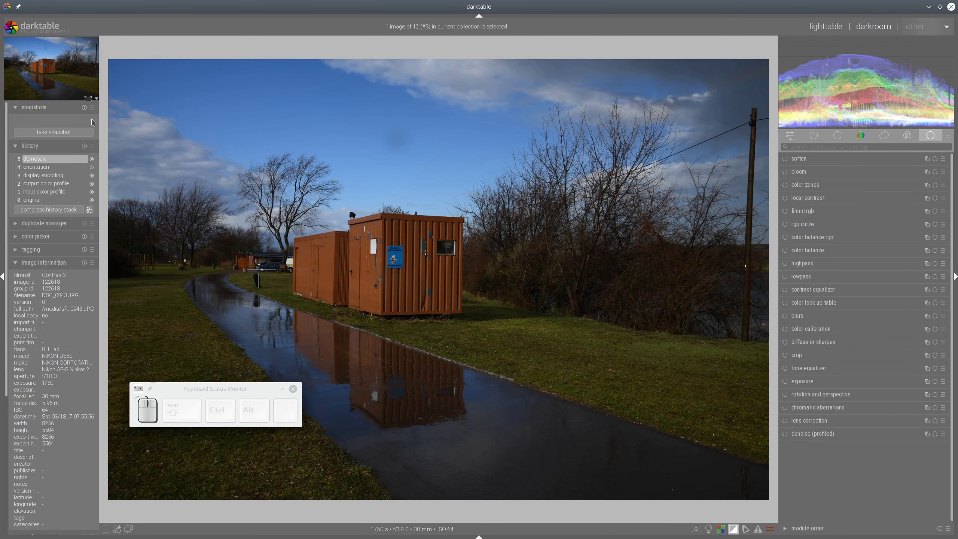
{"action": "left_click", "coordinate": [73, 130]}
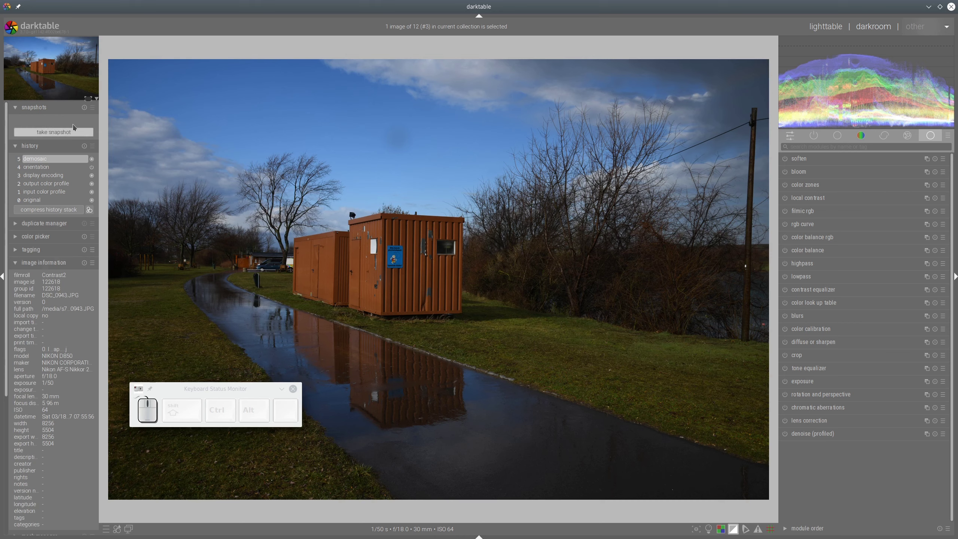
Open the raw container photo DSC_0943.NEF in the darkroom and compare it with the JPG snapshot
{"action": "left_click", "coordinate": [826, 25]}
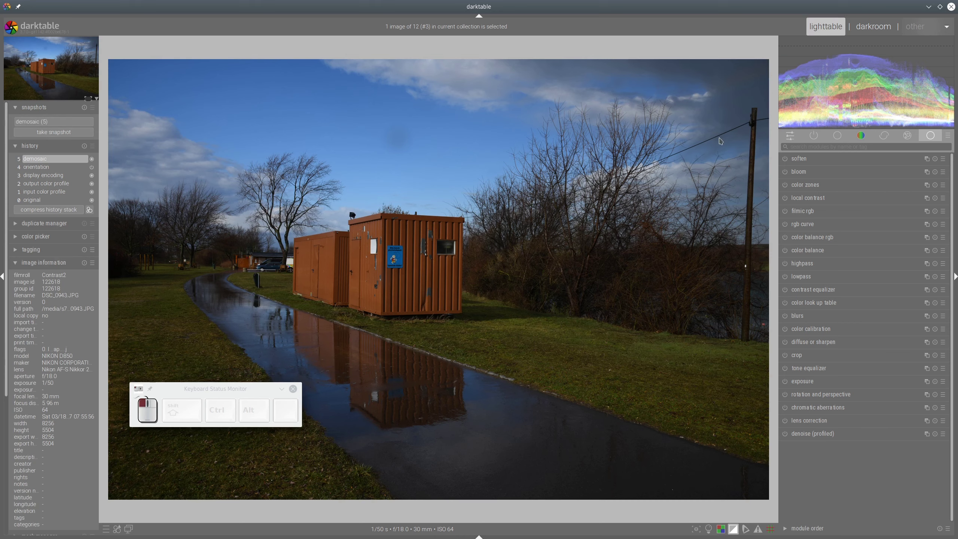
{"action": "double_click", "coordinate": [738, 133]}
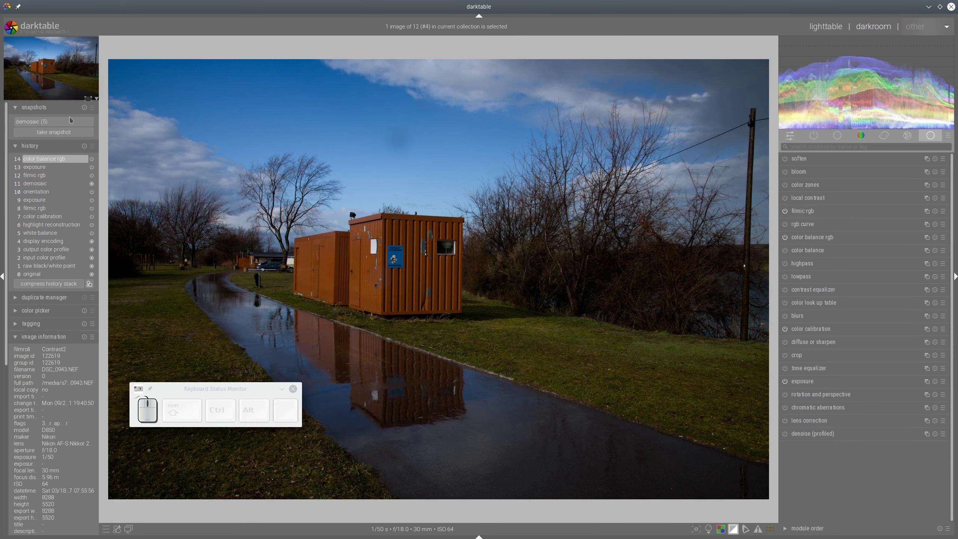
{"action": "left_click", "coordinate": [69, 121]}
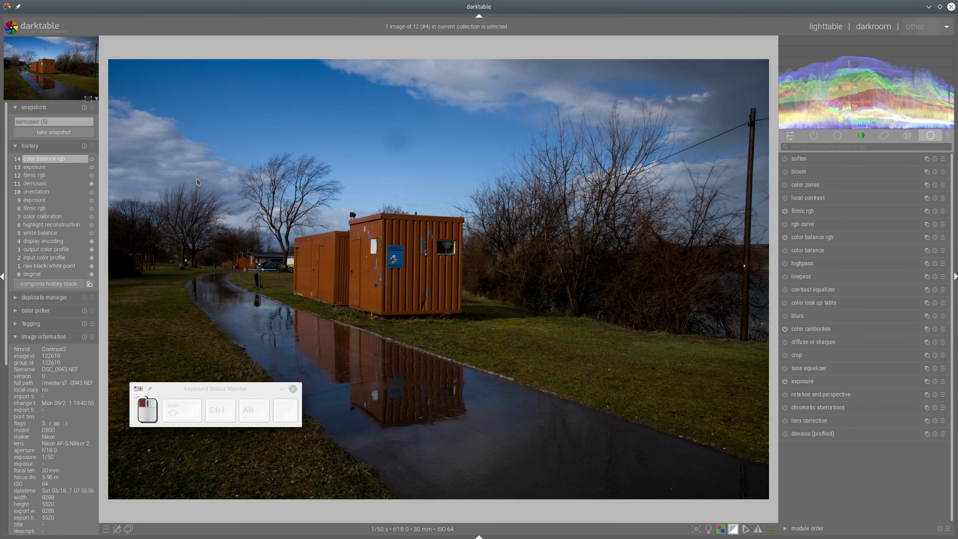
{"action": "left_click", "coordinate": [54, 126]}
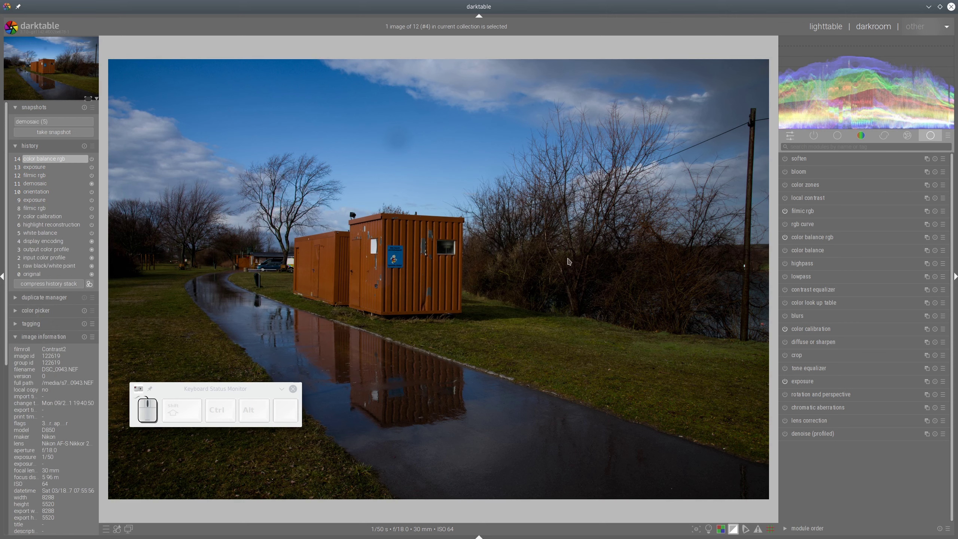
Enable the tone equalizer with auto-adjusted mask exposure compensation and brighten the tones of the grass beside the path
{"action": "left_click", "coordinate": [784, 369]}
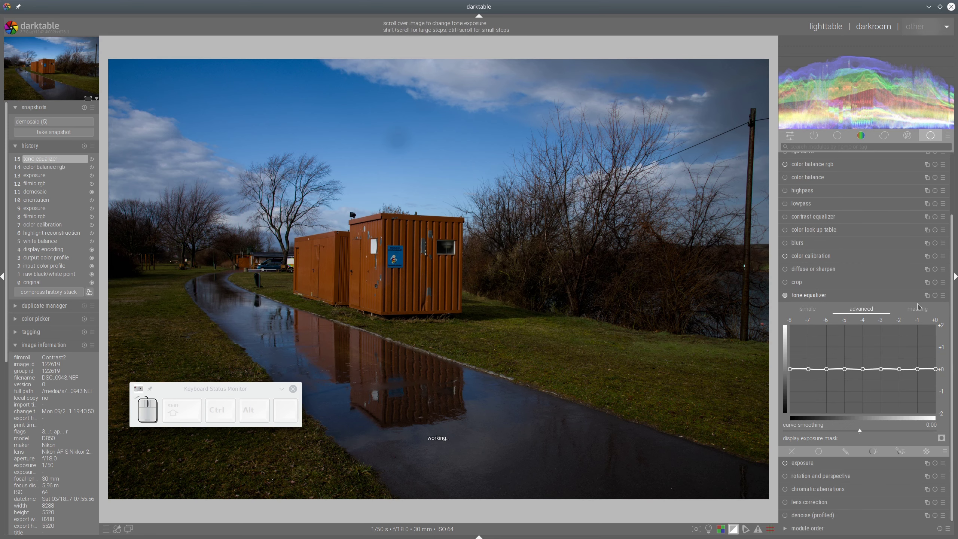
{"action": "left_click", "coordinate": [918, 309]}
{"action": "left_click", "coordinate": [942, 411]}
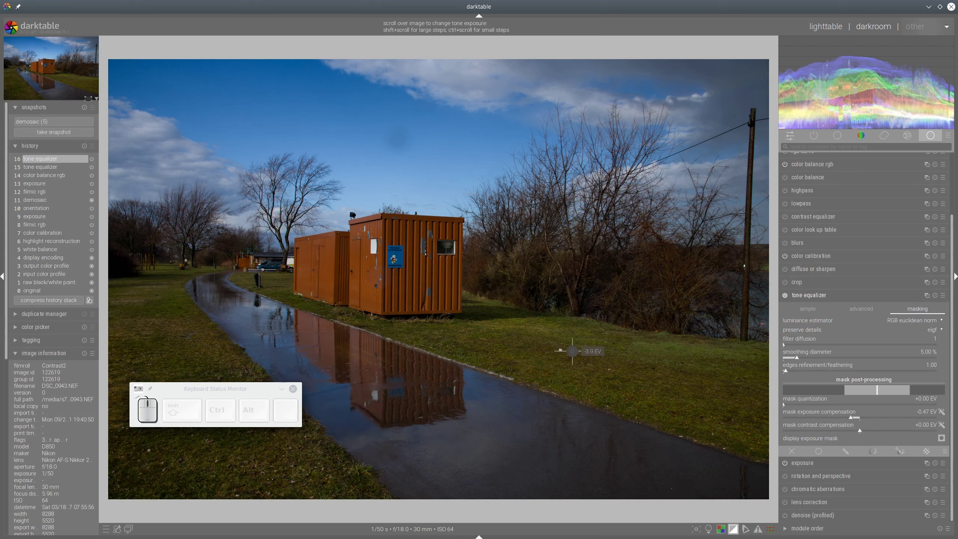
{"action": "scroll", "coordinate": [571, 351], "scroll_direction": "up", "scroll_amount": 3}
{"action": "scroll", "coordinate": [175, 336], "scroll_direction": "up", "scroll_amount": 2}
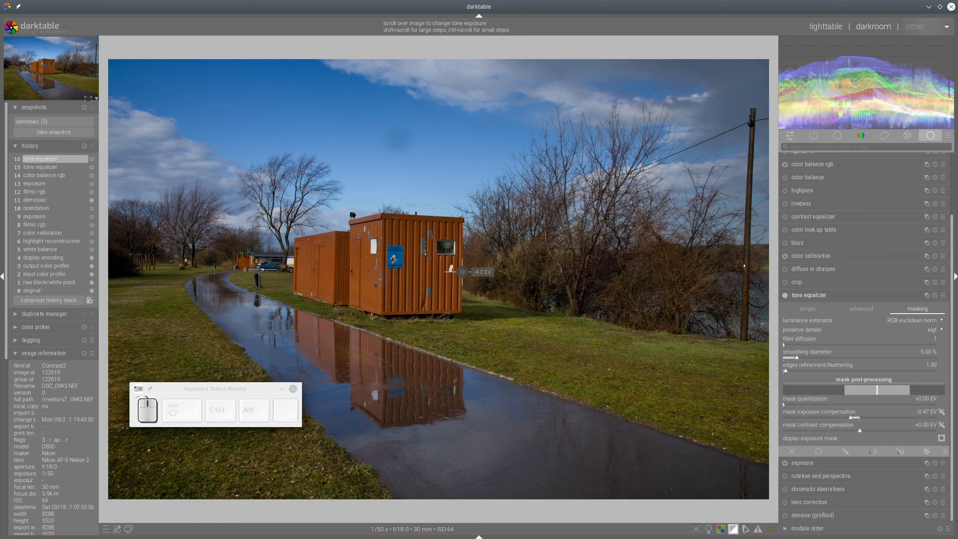
{"action": "left_click", "coordinate": [811, 296]}
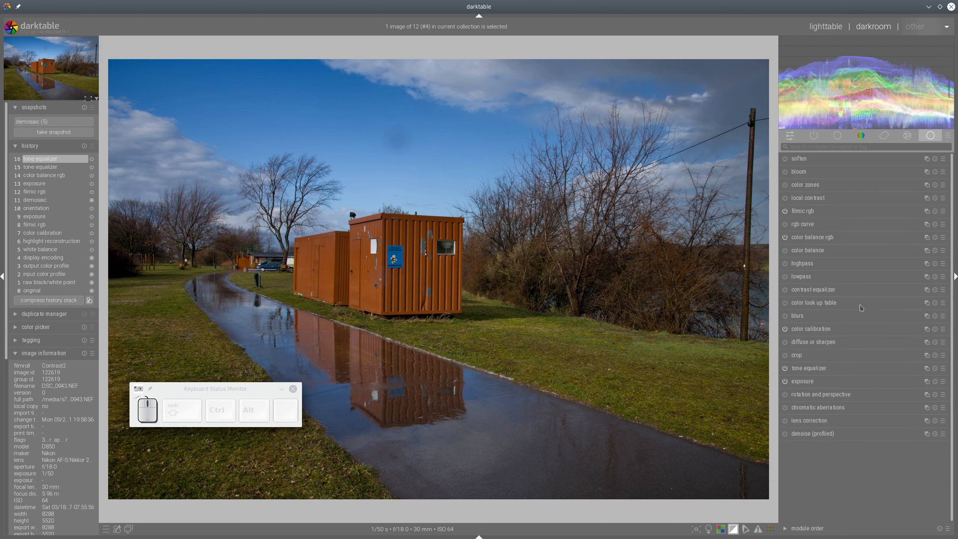
Add a new color calibration instance and set its brightness to -0.314 for input B and about 0.41 for input R
{"action": "left_click", "coordinate": [927, 330]}
{"action": "left_click", "coordinate": [898, 340]}
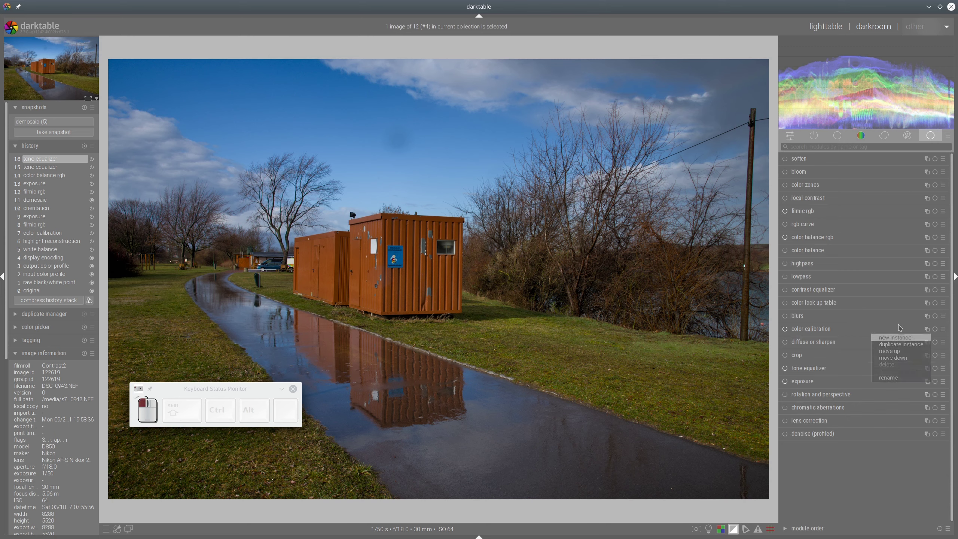
{"action": "scroll", "coordinate": [896, 308], "scroll_direction": "down", "scroll_amount": 1}
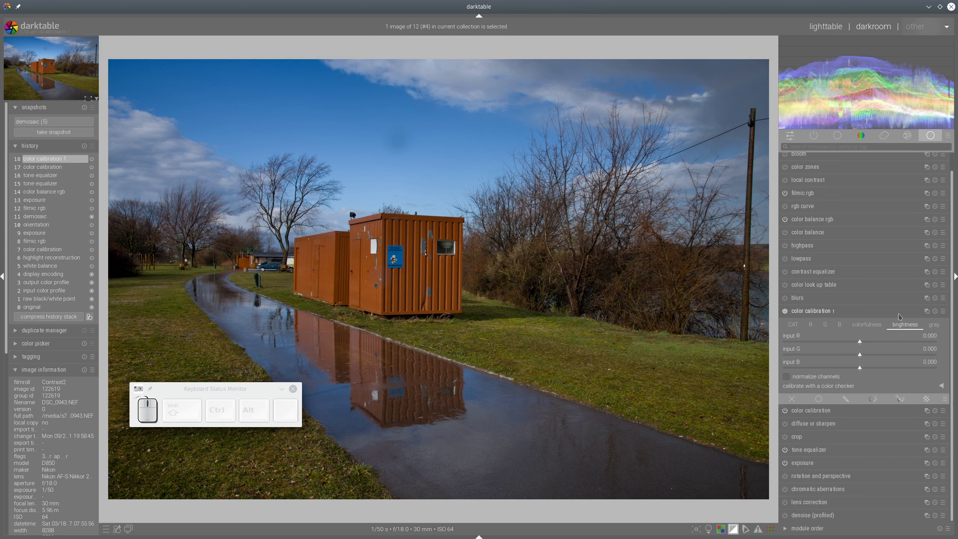
{"action": "left_click", "coordinate": [835, 366]}
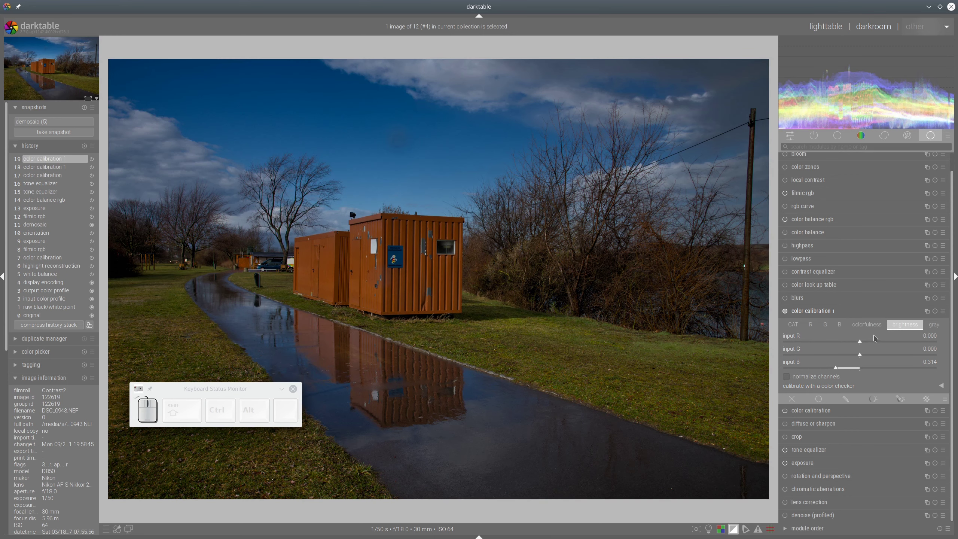
{"action": "left_click", "coordinate": [885, 342]}
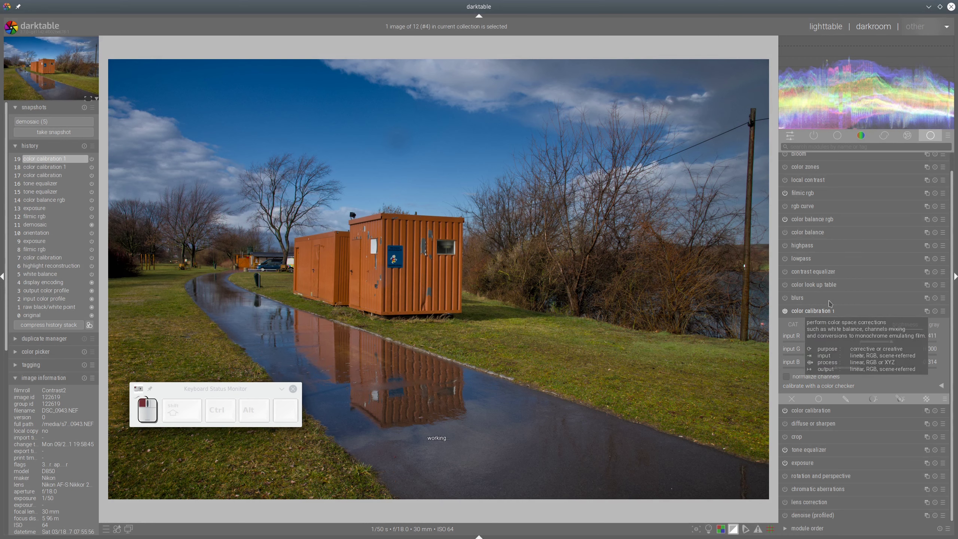
{"action": "left_click", "coordinate": [848, 311]}
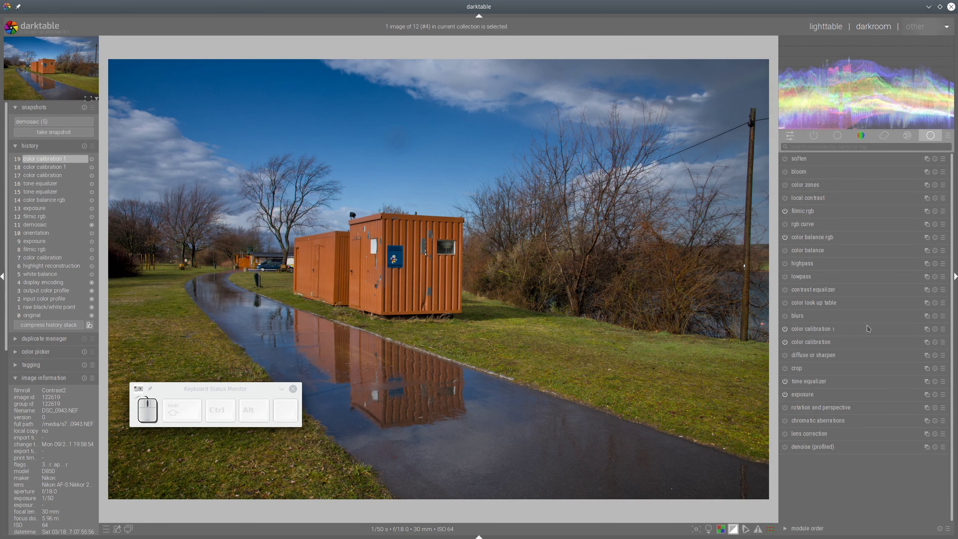
Apply the diffuse or sharpen preset lc new 3 and compare the container photo with its JPG snapshot
{"action": "left_click", "coordinate": [943, 355]}
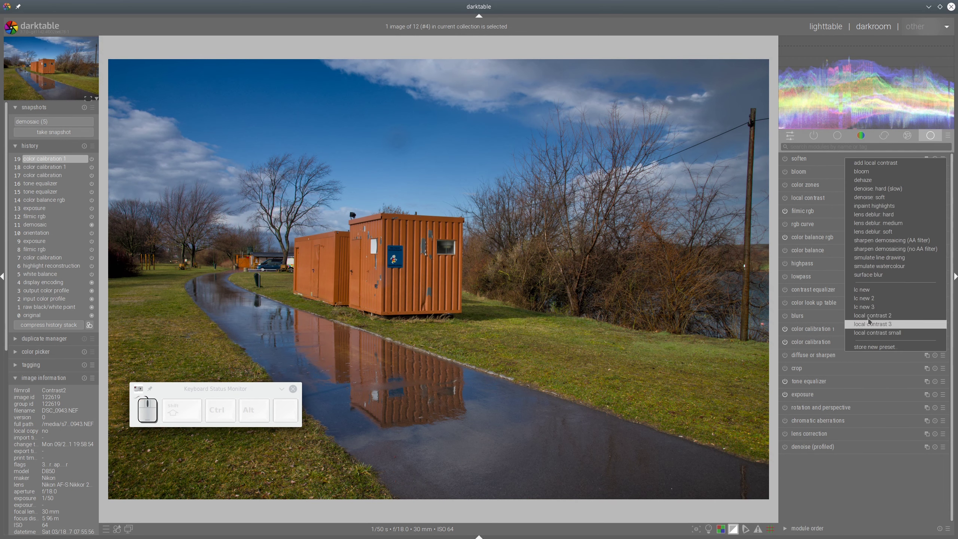
{"action": "left_click", "coordinate": [898, 309]}
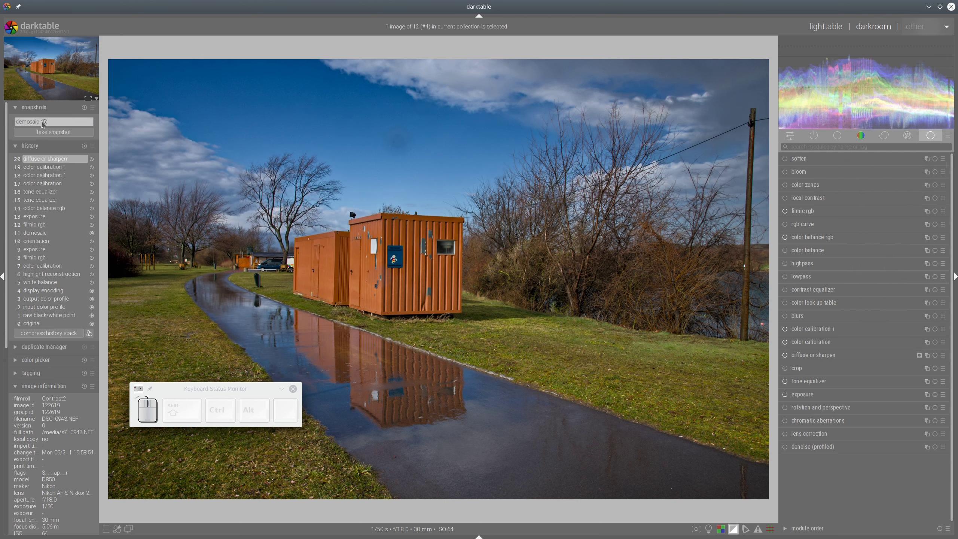
{"action": "left_click_drag", "start_coordinate": [106, 186], "coordinate": [69, 170]}
Take a snapshot of the swan photo DSC_1039.JPG and open its raw version DSC_1039.NEF in the darkroom
{"action": "left_click", "coordinate": [825, 26]}
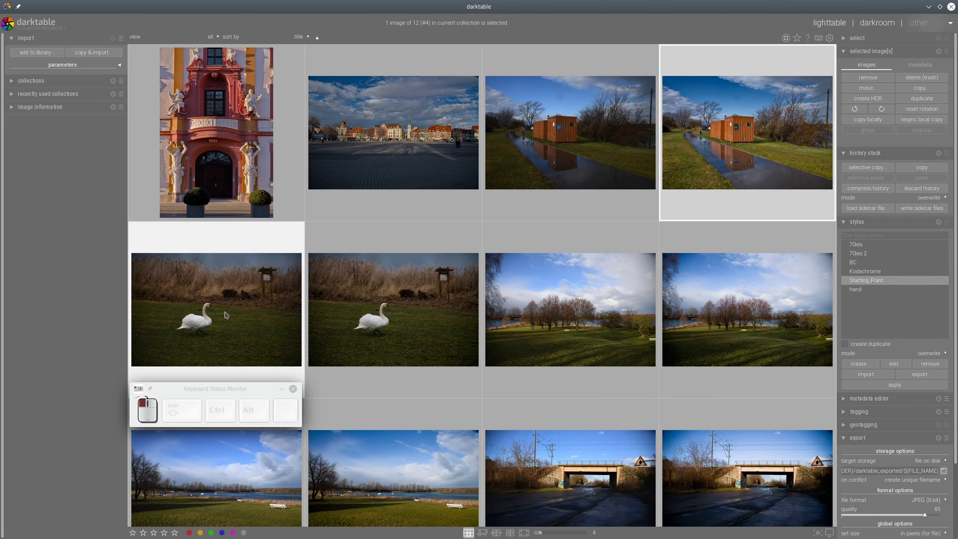
{"action": "key", "text": "d"}
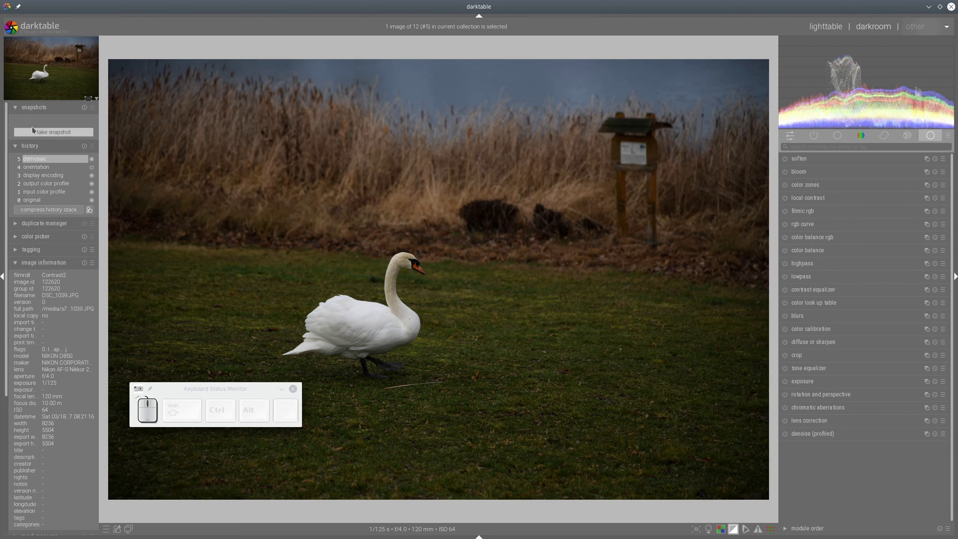
{"action": "key", "text": "l"}
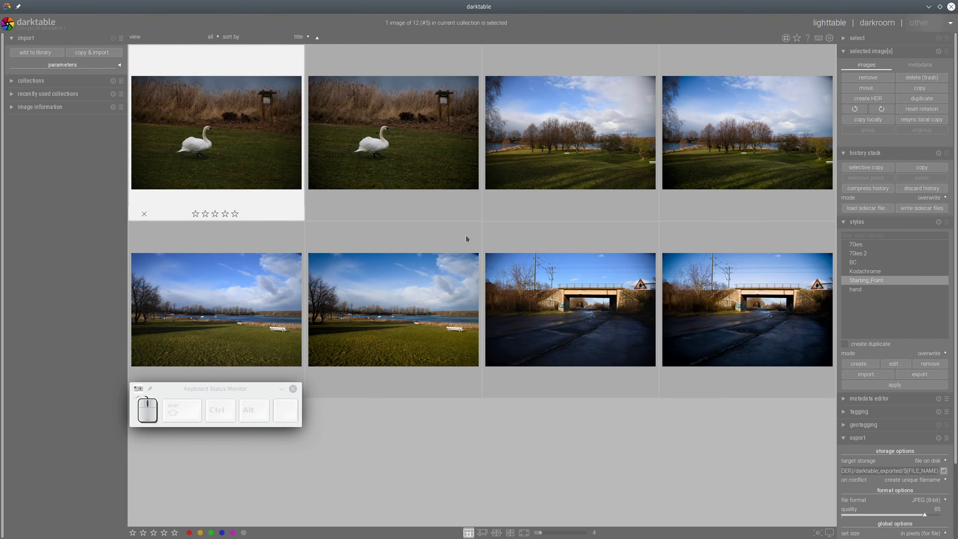
{"action": "double_click", "coordinate": [407, 143]}
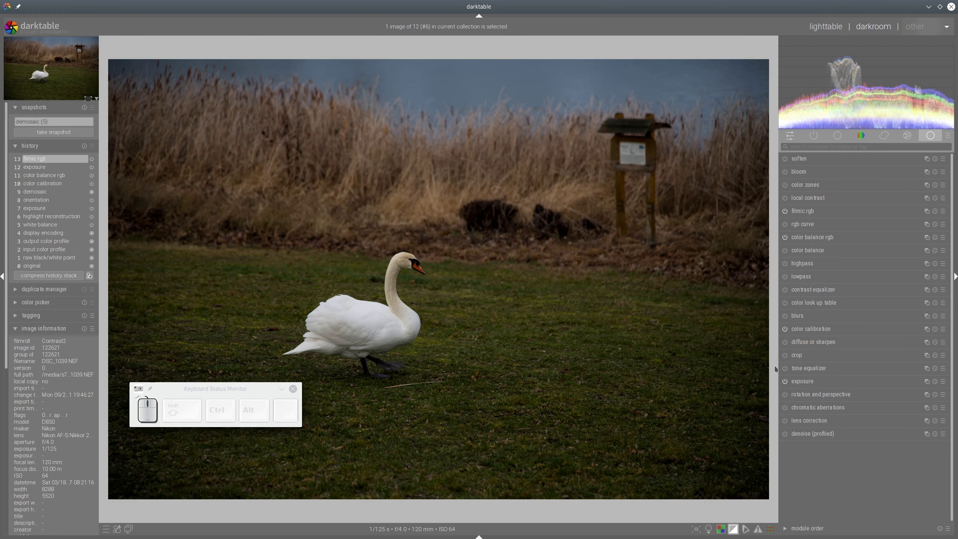
Auto-adjust the tone equalizer's mask exposure compensation and brighten the tones of the reeds behind the swan
{"action": "left_click", "coordinate": [807, 371]}
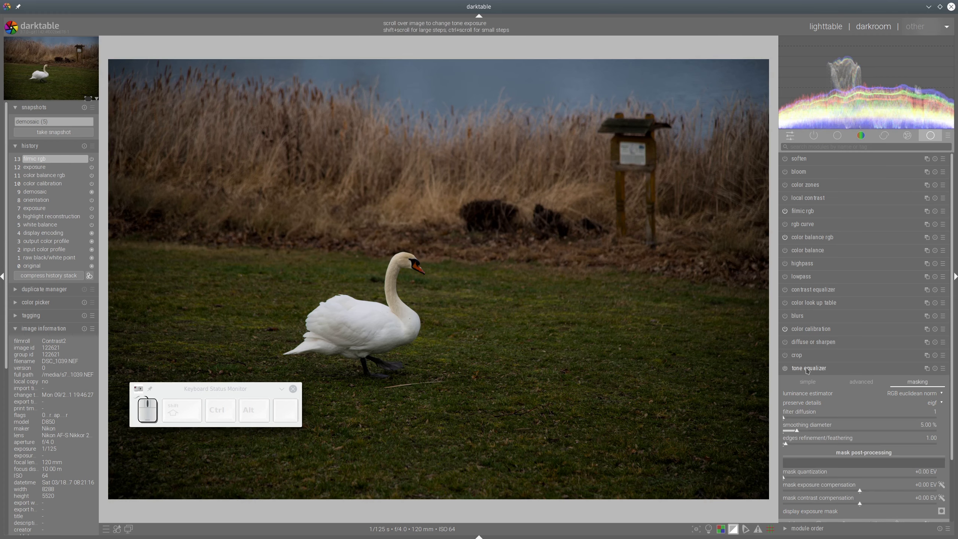
{"action": "scroll", "coordinate": [839, 368], "scroll_direction": "down", "scroll_amount": 3}
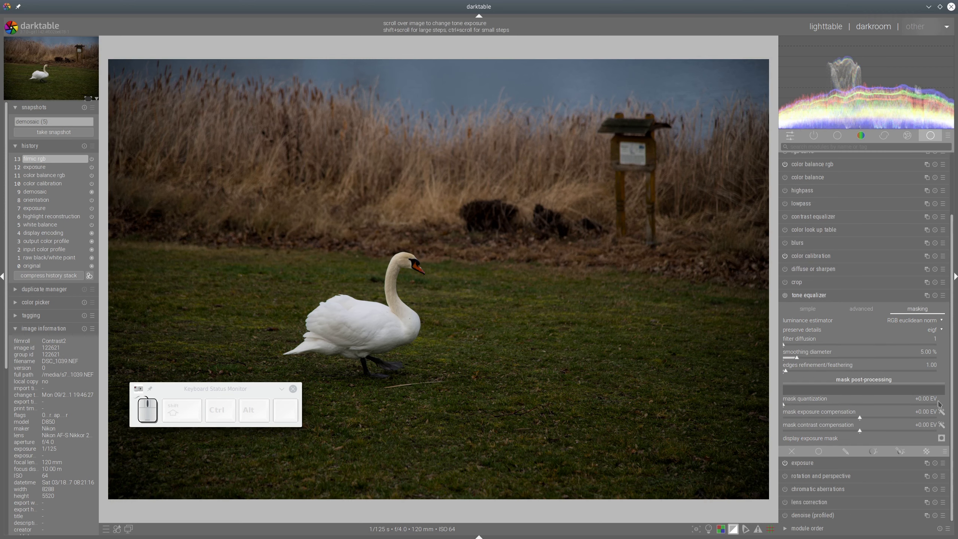
{"action": "left_click", "coordinate": [941, 413]}
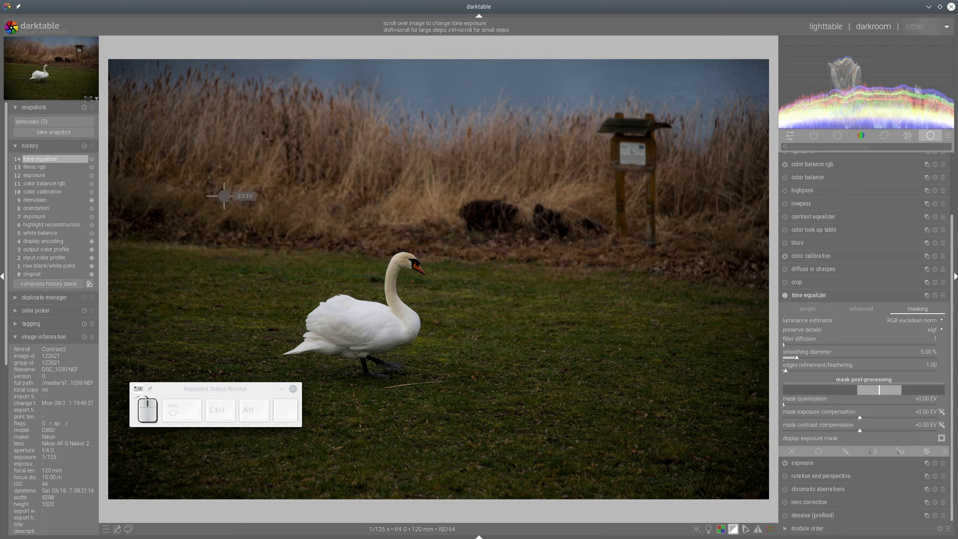
{"action": "scroll", "coordinate": [554, 327], "scroll_direction": "up", "scroll_amount": 1}
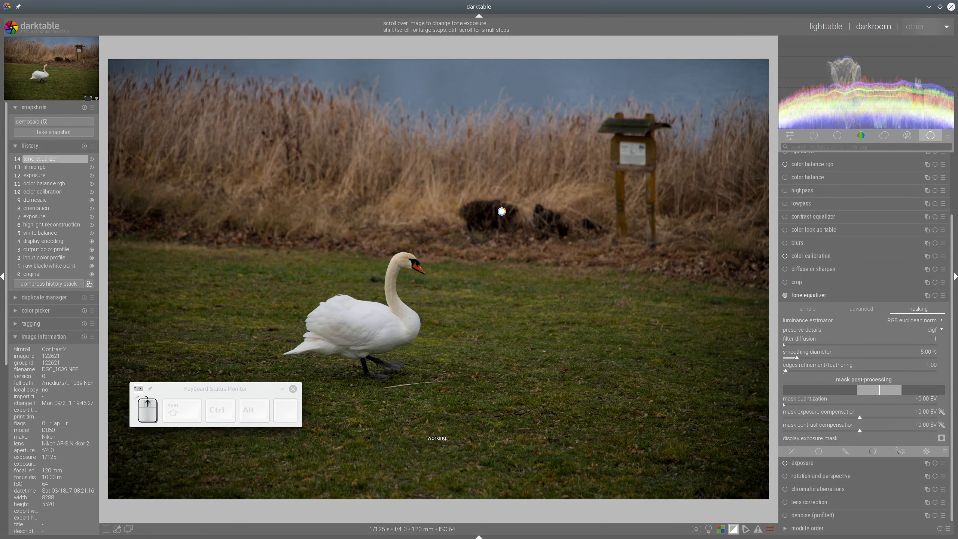
{"action": "scroll", "coordinate": [510, 202], "scroll_direction": "down", "scroll_amount": 1}
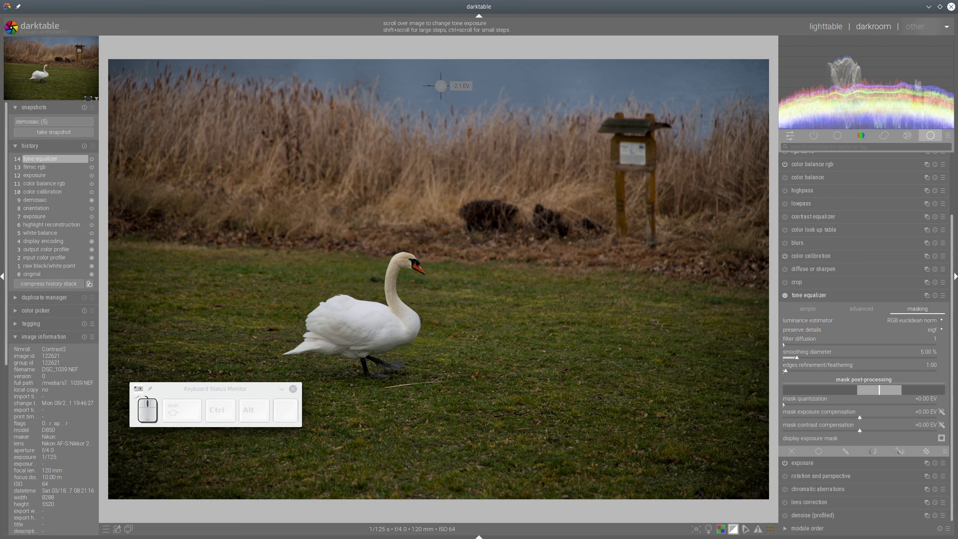
{"action": "left_click", "coordinate": [821, 292]}
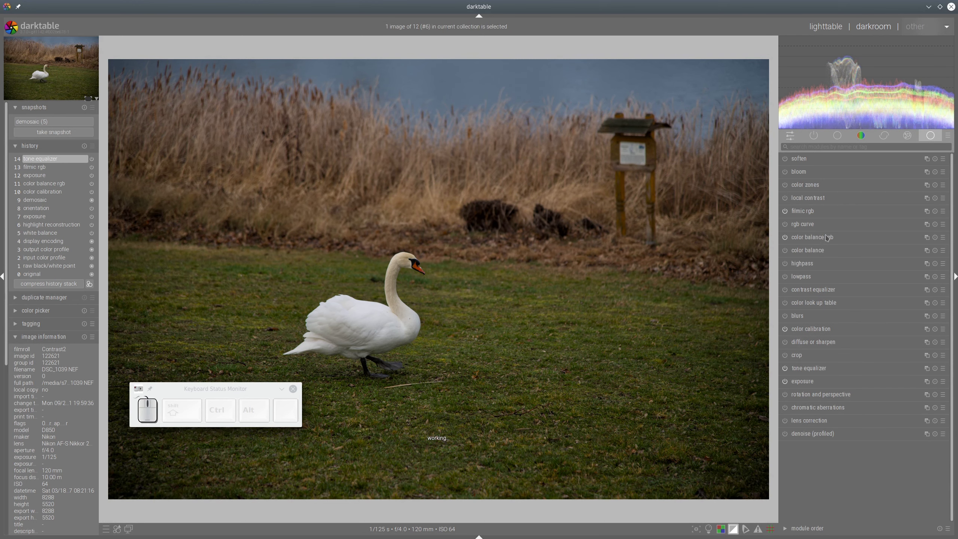
Raise the swan photo's exposure to 1.38 EV
{"action": "left_click", "coordinate": [803, 382]}
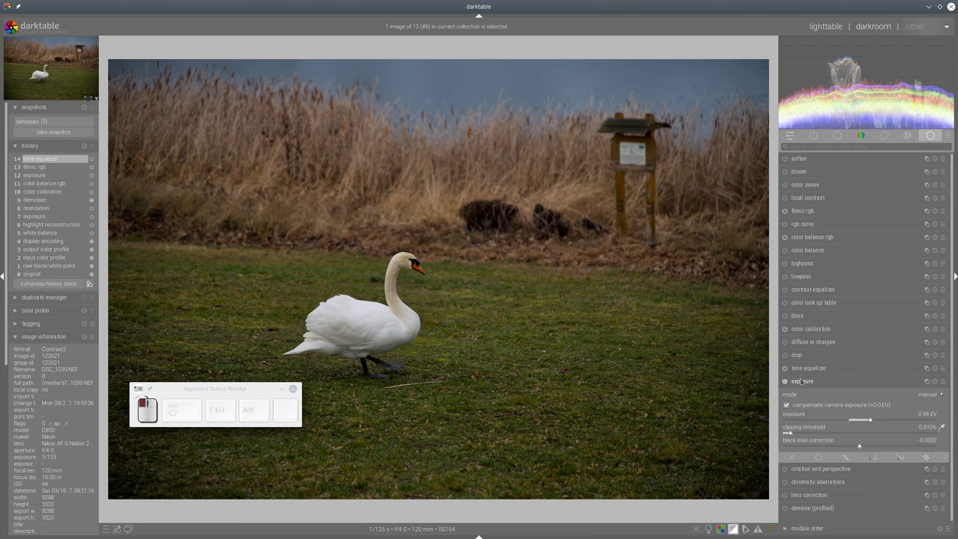
{"action": "scroll", "coordinate": [881, 411], "scroll_direction": "up", "scroll_amount": 4}
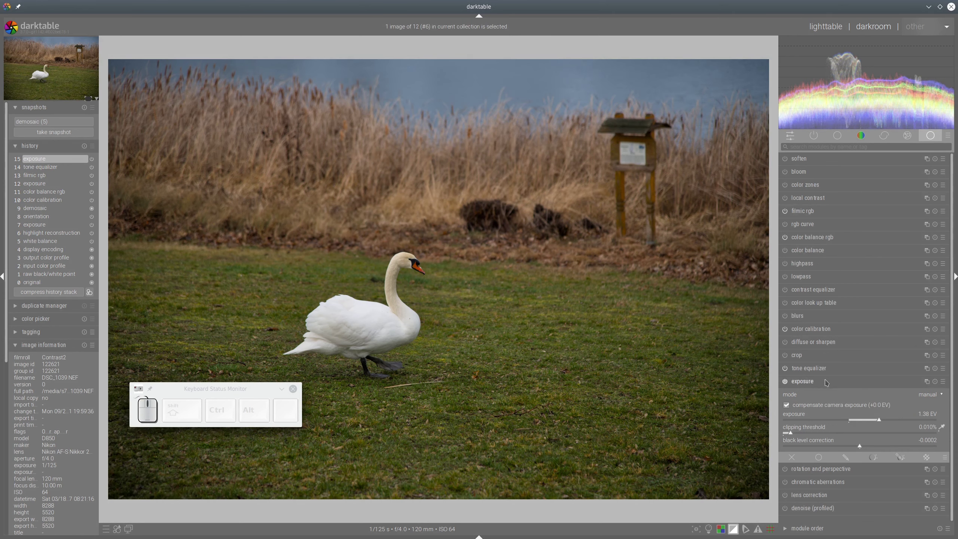
{"action": "left_click", "coordinate": [825, 383]}
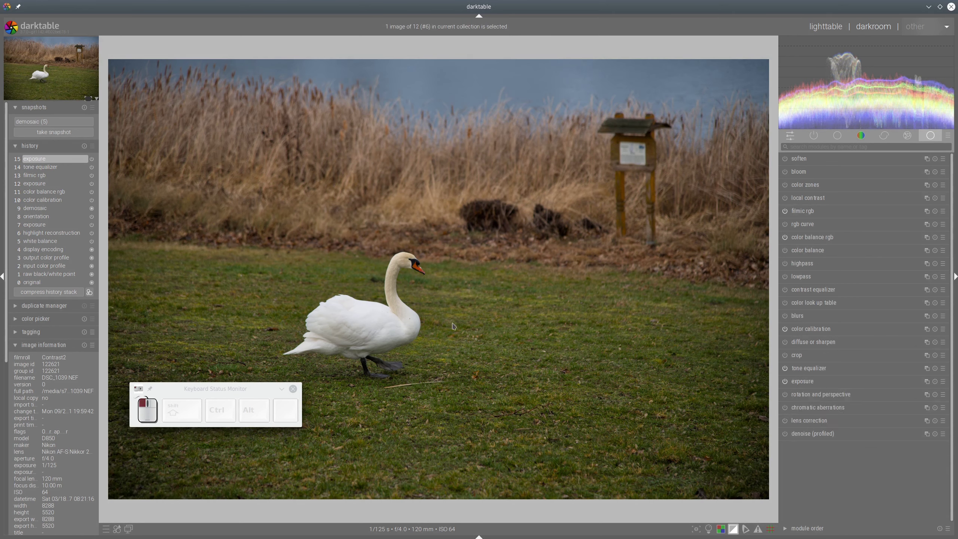
Apply the diffuse or sharpen preset lc new 3 to the swan photo and inspect the swan's detail up close
{"action": "left_click", "coordinate": [943, 343]}
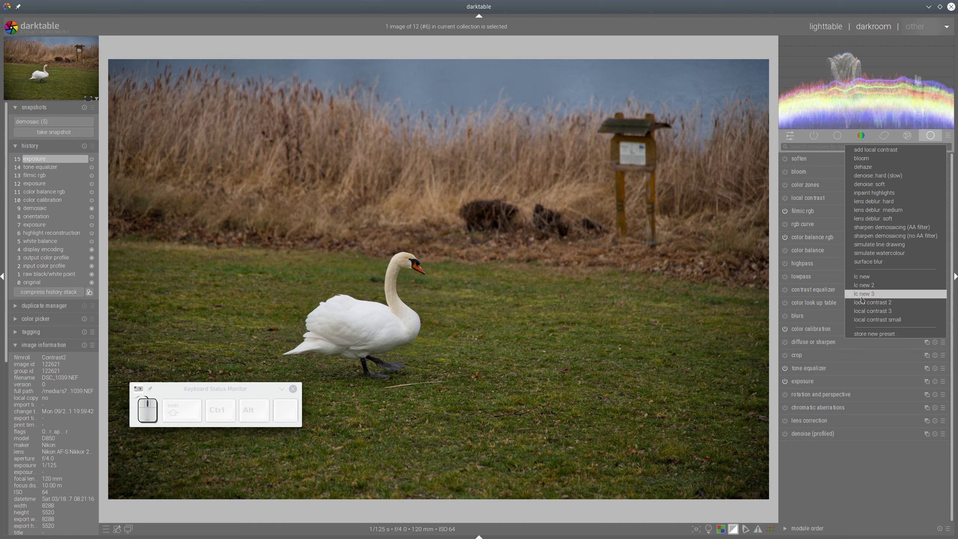
{"action": "left_click", "coordinate": [879, 296]}
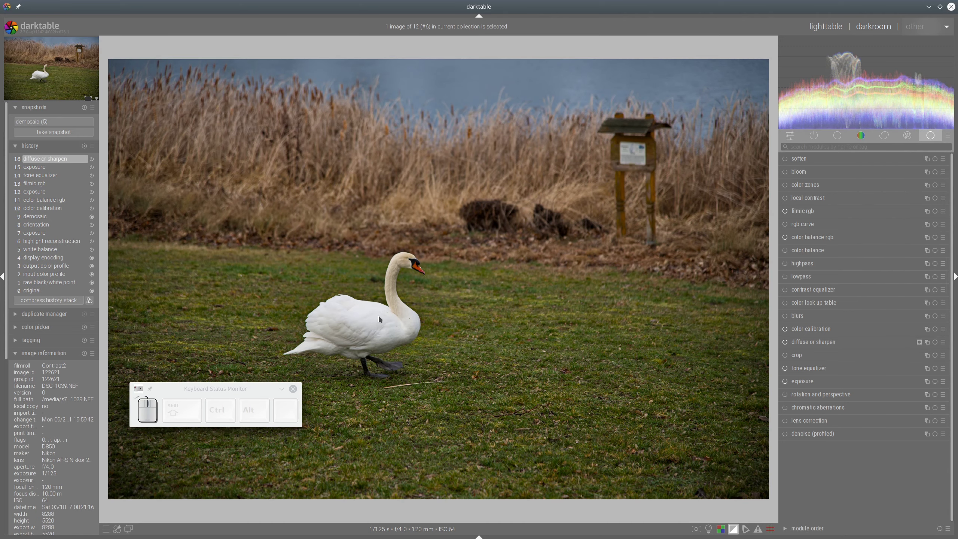
{"action": "scroll", "coordinate": [379, 317], "scroll_direction": "up", "scroll_amount": 4}
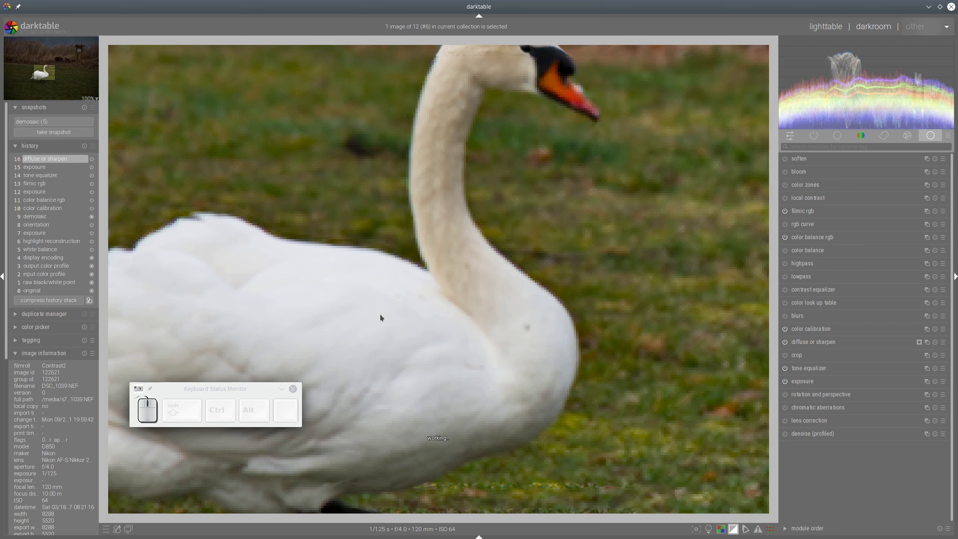
{"action": "scroll", "coordinate": [380, 313], "scroll_direction": "down", "scroll_amount": 4}
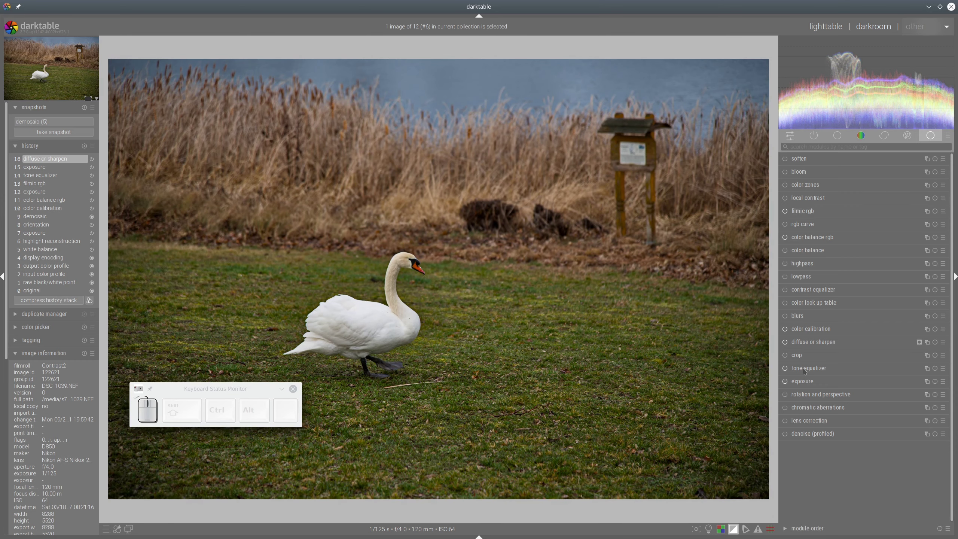
Darken the tones of the swan's white plumage slightly with the tone equalizer
{"action": "left_click", "coordinate": [805, 369]}
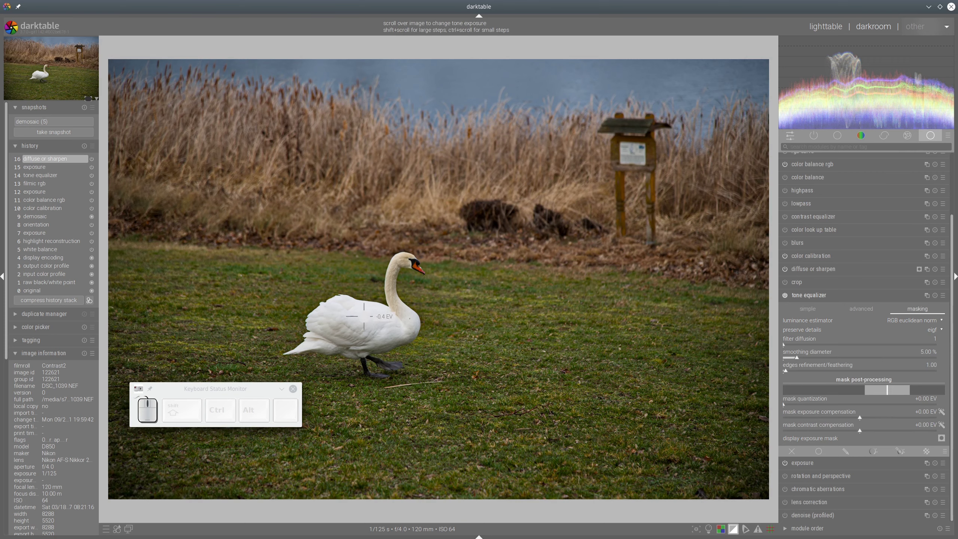
{"action": "scroll", "coordinate": [364, 316], "scroll_direction": "down", "scroll_amount": 1}
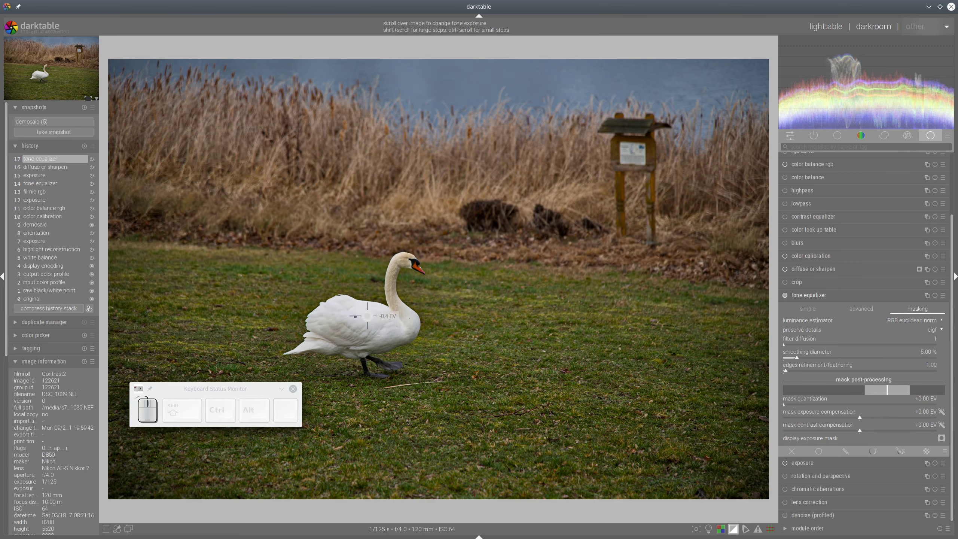
{"action": "left_click", "coordinate": [851, 300]}
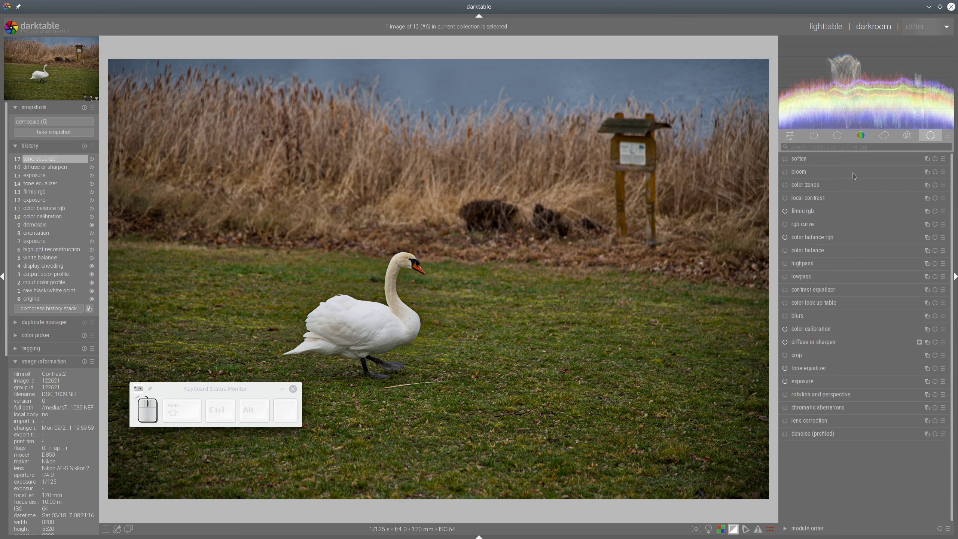
Compare the developed swan photo with its JPG snapshot across the whole frame
{"action": "left_click", "coordinate": [53, 122]}
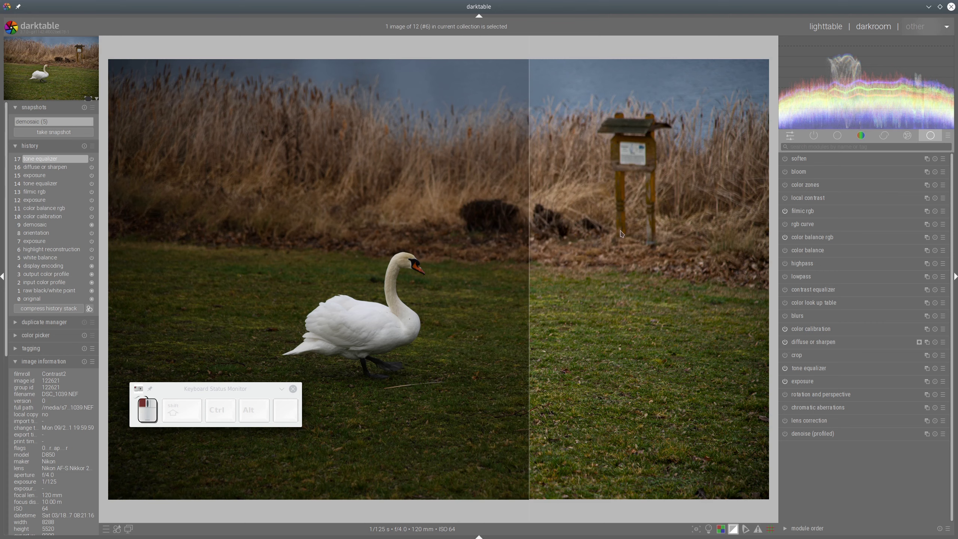
{"action": "left_click_drag", "start_coordinate": [620, 231], "coordinate": [94, 87]}
{"action": "left_click", "coordinate": [85, 109]}
Take a snapshot of the landscape photo DSC_1209.JPG and open its raw version DSC_1209.NEF in the darkroom
{"action": "left_click", "coordinate": [825, 27]}
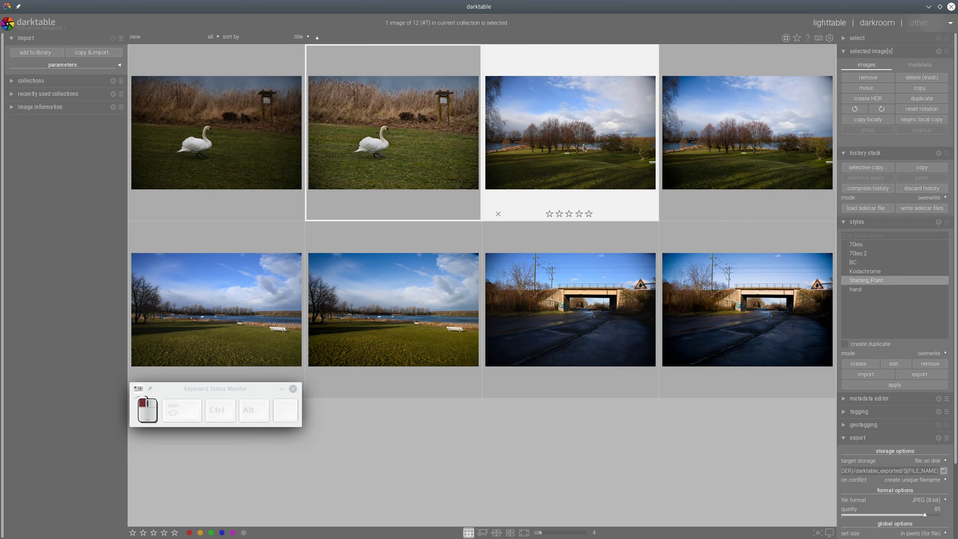
{"action": "double_click", "coordinate": [370, 158]}
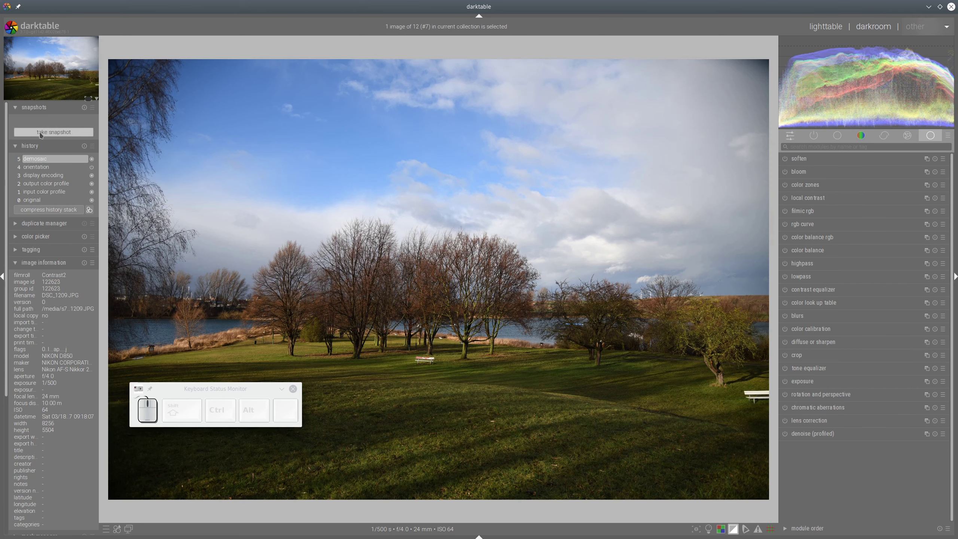
{"action": "left_click", "coordinate": [826, 27]}
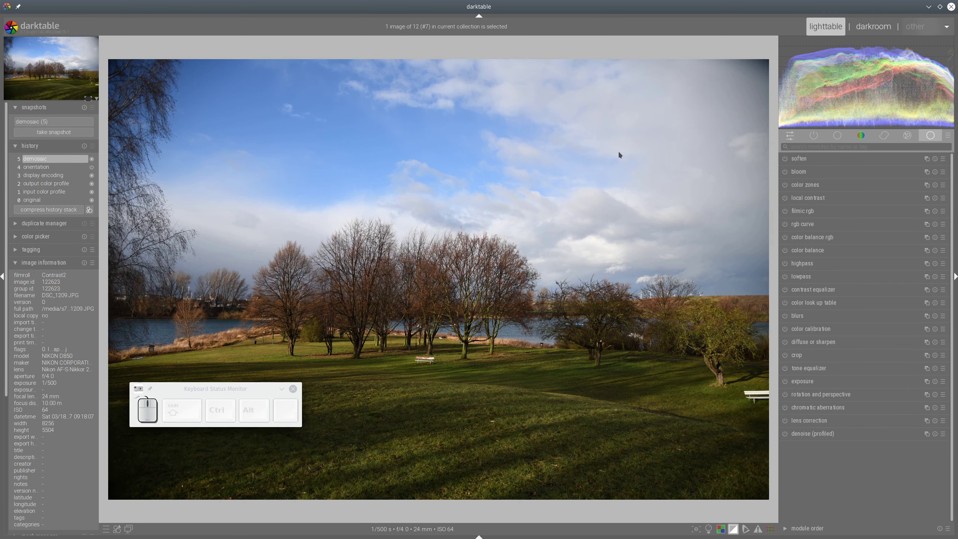
{"action": "double_click", "coordinate": [772, 108]}
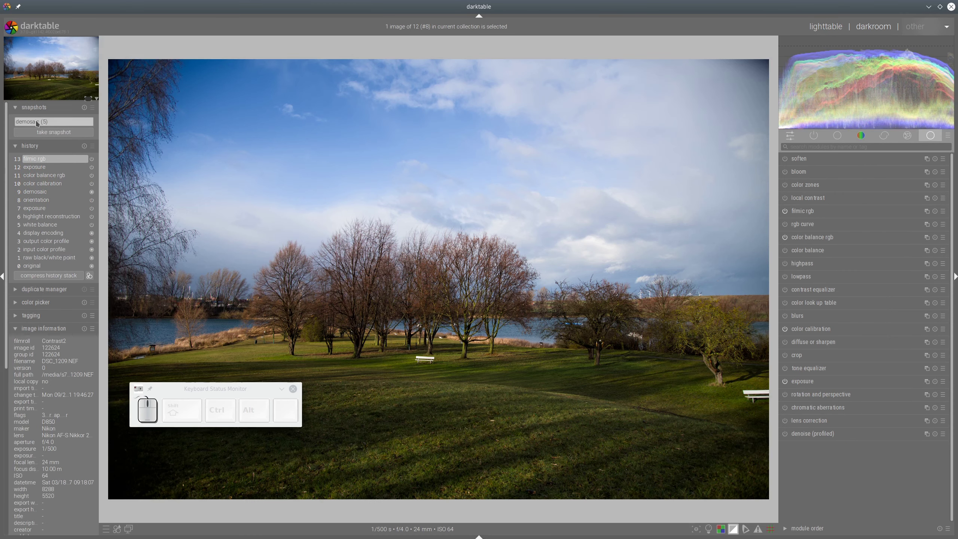
Compare the raw landscape photo with its JPG snapshot, especially the colors of the sky and clouds
{"action": "left_click", "coordinate": [38, 122]}
{"action": "mouse_move", "coordinate": [120, 199]}
{"action": "left_mouse_down"}
{"action": "mouse_move", "coordinate": [119, 227]}
{"action": "mouse_move", "coordinate": [719, 255]}
{"action": "mouse_move", "coordinate": [331, 208]}
{"action": "mouse_move", "coordinate": [109, 215]}
{"action": "left_mouse_up"}
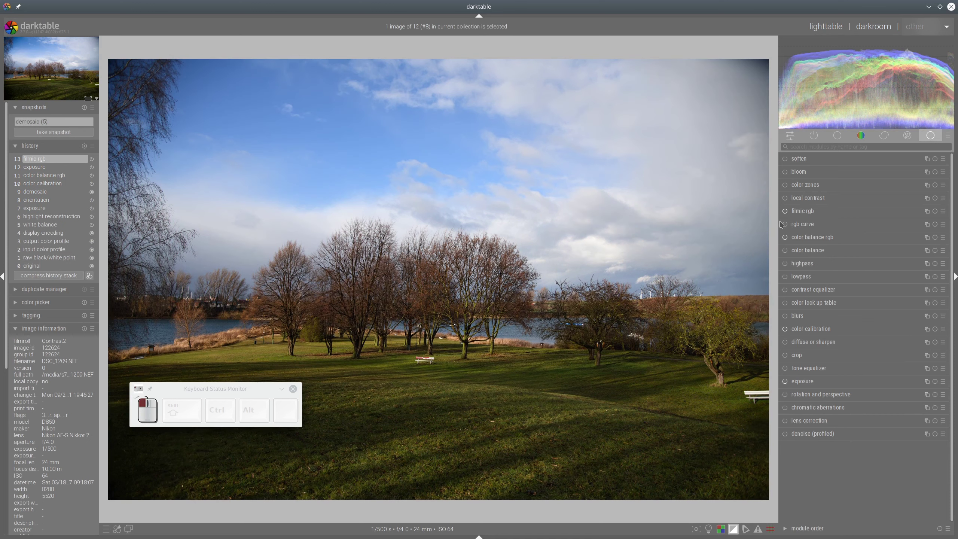
{"action": "left_click_drag", "start_coordinate": [780, 224], "coordinate": [689, 230]}
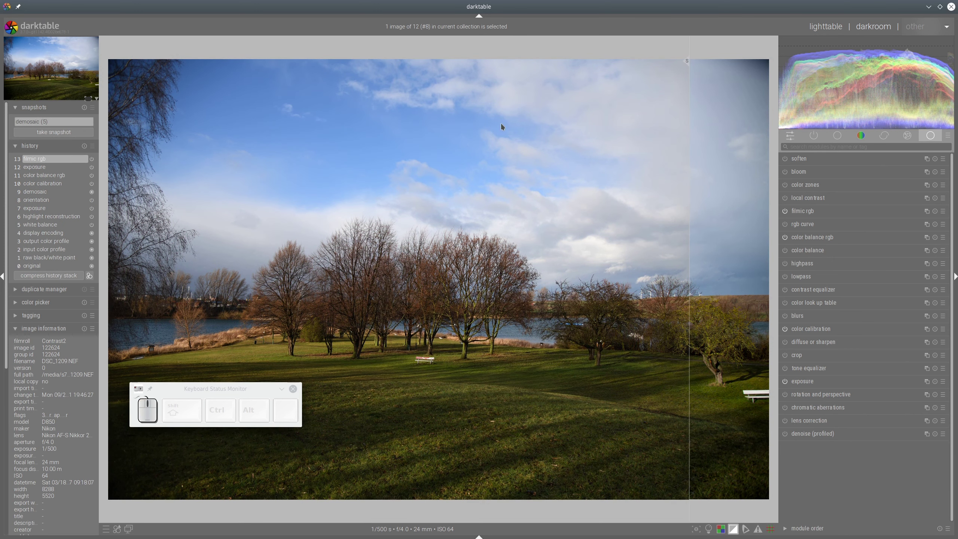
{"action": "mouse_move", "coordinate": [501, 122]}
{"action": "left_mouse_down"}
{"action": "mouse_move", "coordinate": [614, 208]}
{"action": "mouse_move", "coordinate": [445, 122]}
{"action": "left_mouse_up"}
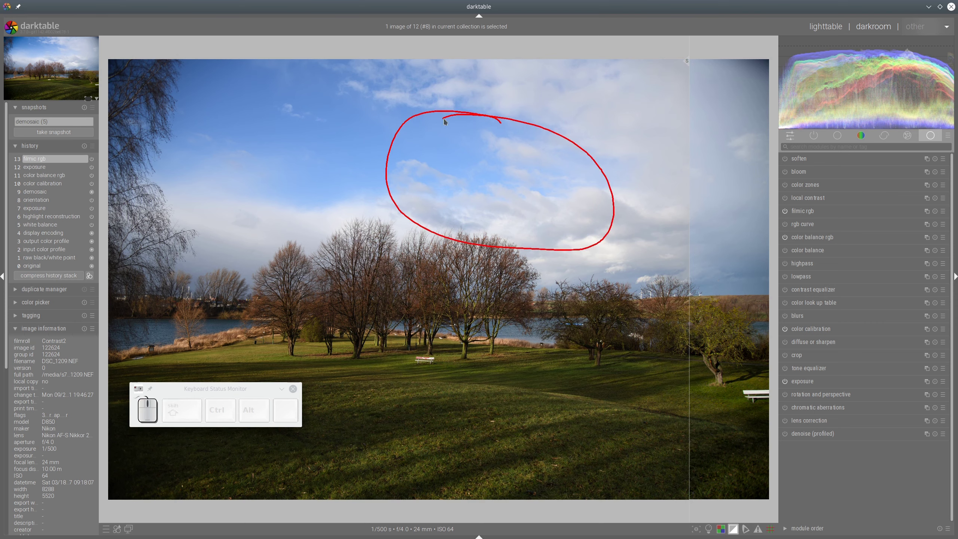
{"action": "key", "text": "shift+F9"}
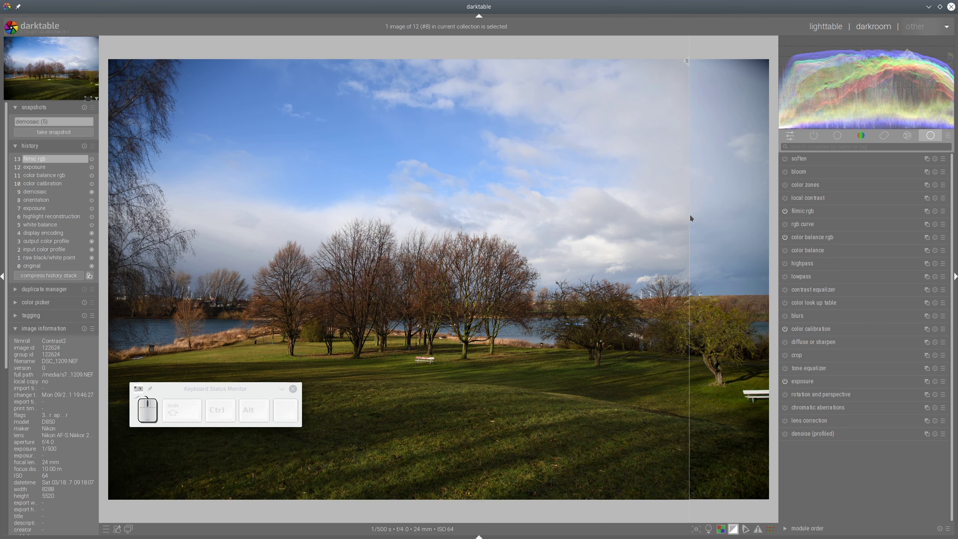
{"action": "left_click_drag", "start_coordinate": [690, 214], "coordinate": [368, 229]}
Detect the white balance from the whole image in color calibration, adjust the temperature to 5017 K and check it against the snapshot
{"action": "left_click", "coordinate": [809, 331]}
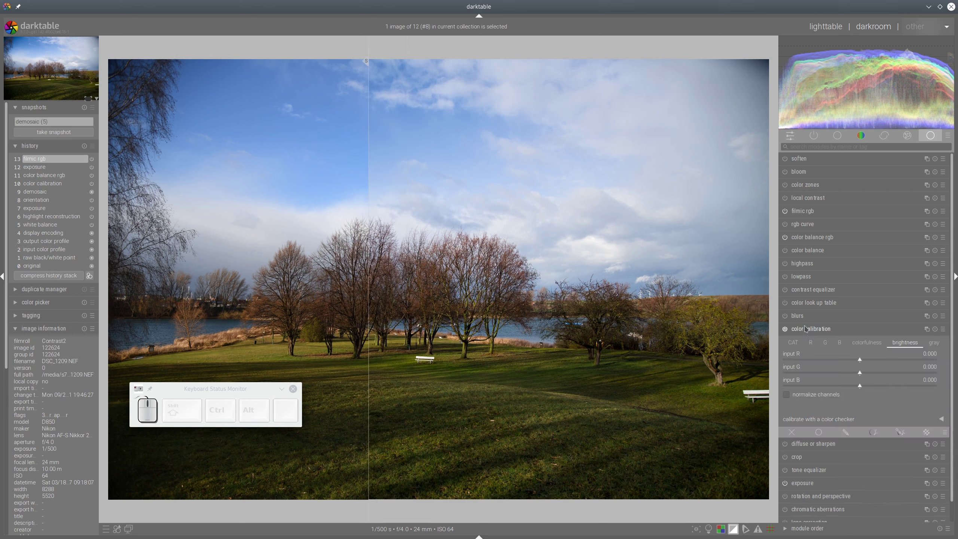
{"action": "left_click", "coordinate": [940, 365]}
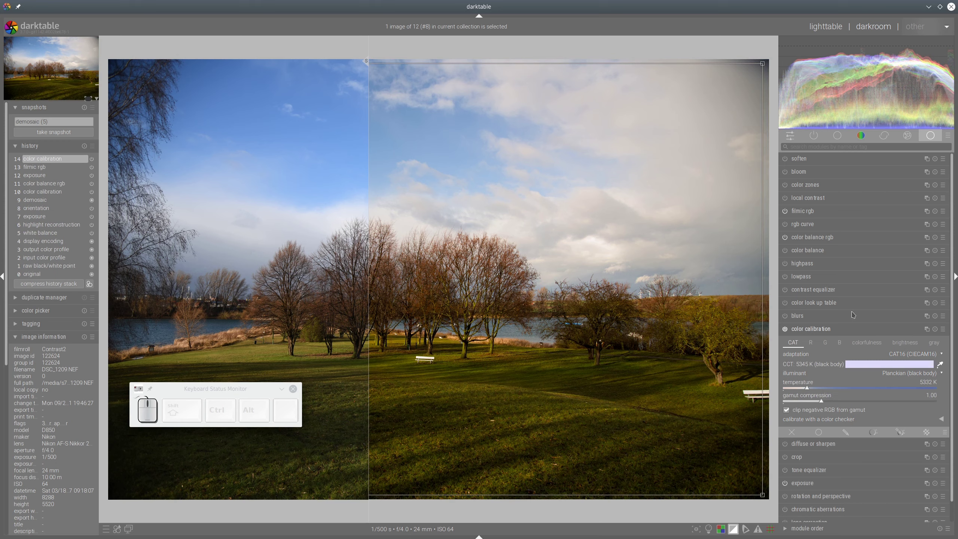
{"action": "left_click_drag", "start_coordinate": [370, 193], "coordinate": [152, 234]}
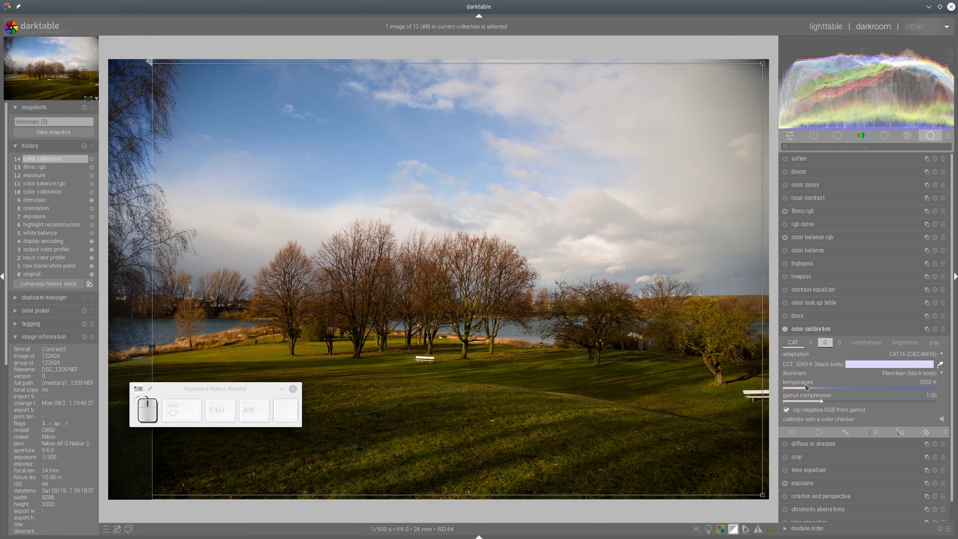
{"action": "scroll", "coordinate": [807, 389], "scroll_direction": "down", "scroll_amount": 2}
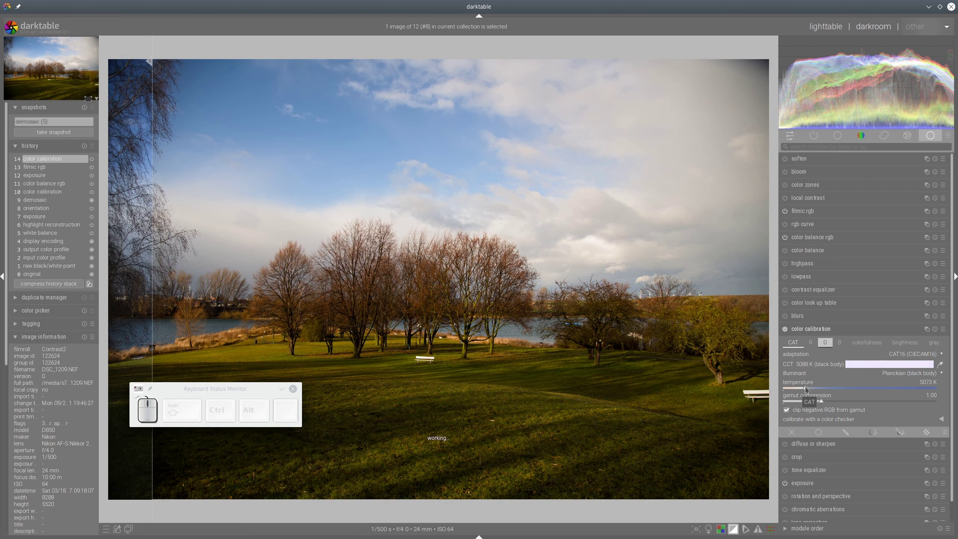
{"action": "left_click_drag", "start_coordinate": [805, 389], "coordinate": [805, 390]}
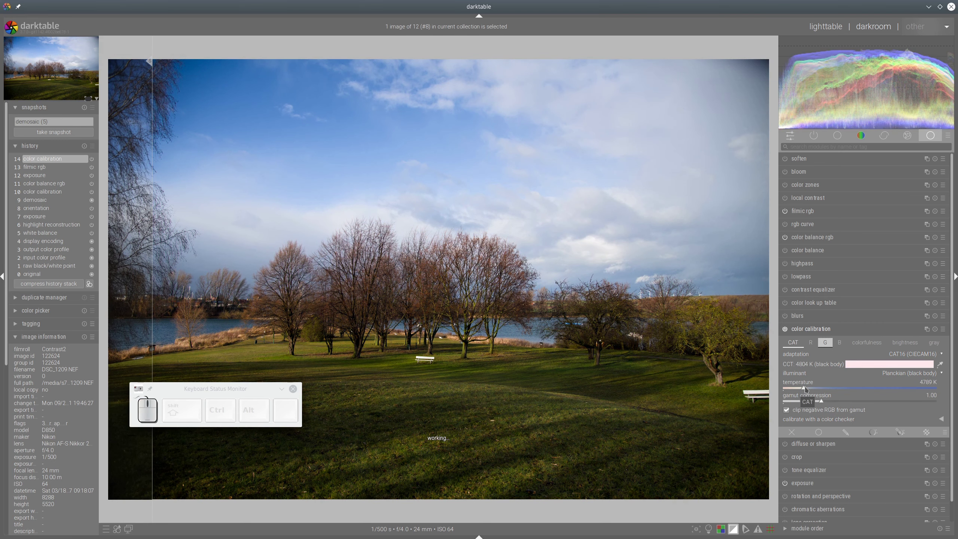
{"action": "scroll", "coordinate": [805, 389], "scroll_direction": "up", "scroll_amount": 2}
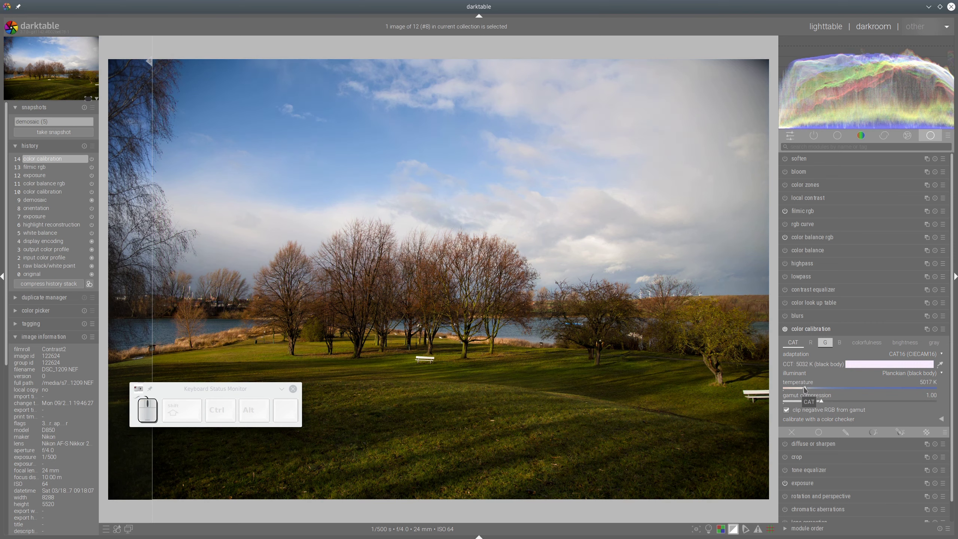
{"action": "left_click_drag", "start_coordinate": [153, 220], "coordinate": [798, 313]}
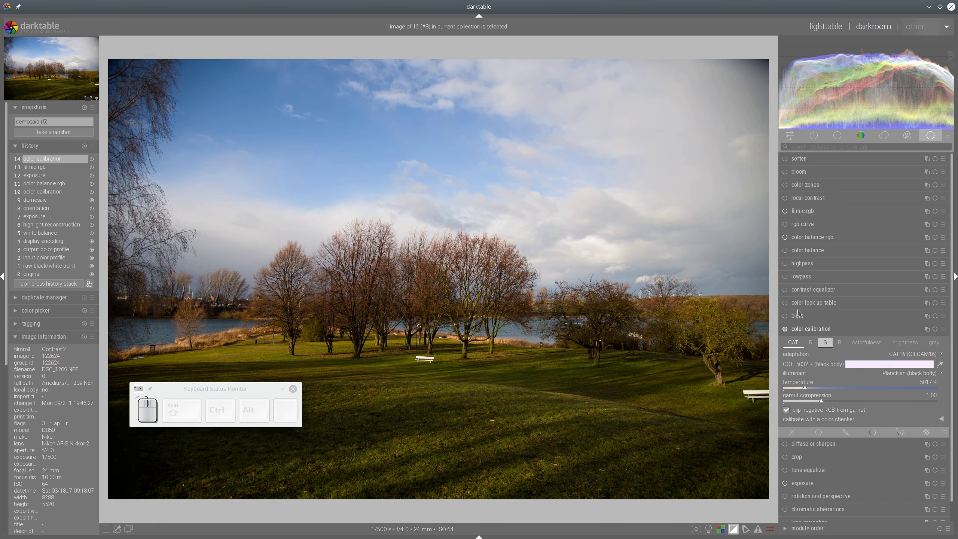
{"action": "left_click", "coordinate": [807, 329]}
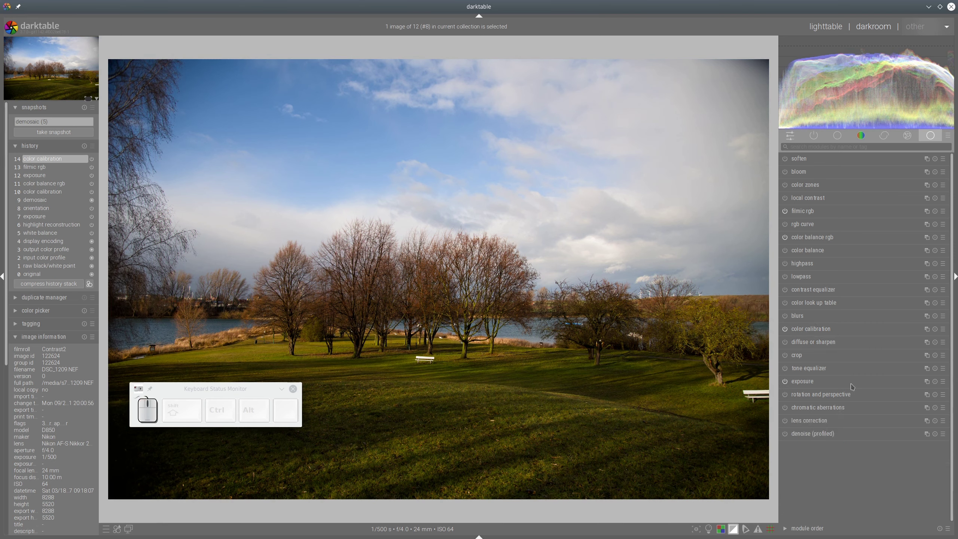
Auto-adjust the tone equalizer's mask exposure compensation, darken the tones of the clouds and brighten those of the trees and meadow
{"action": "left_click_drag", "start_coordinate": [238, 389], "coordinate": [214, 477]}
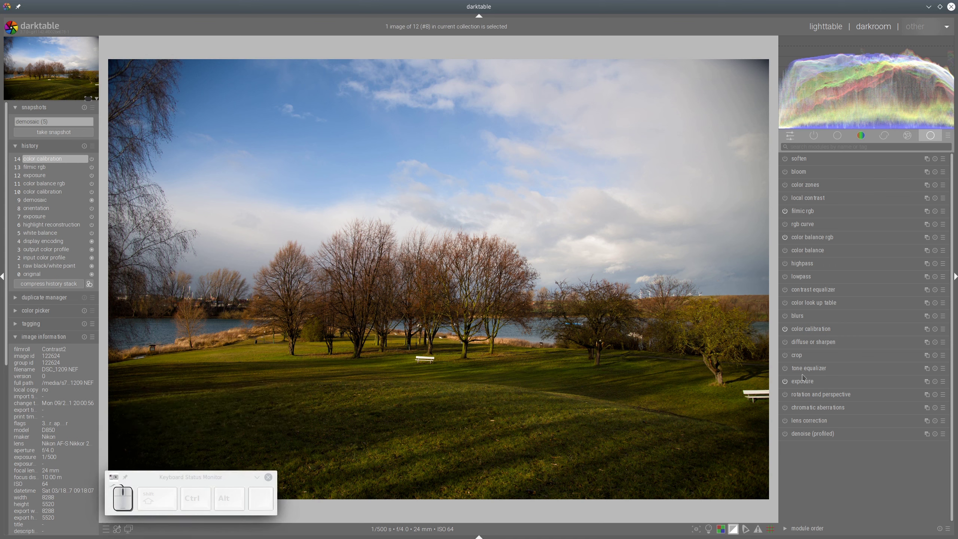
{"action": "left_click", "coordinate": [785, 369]}
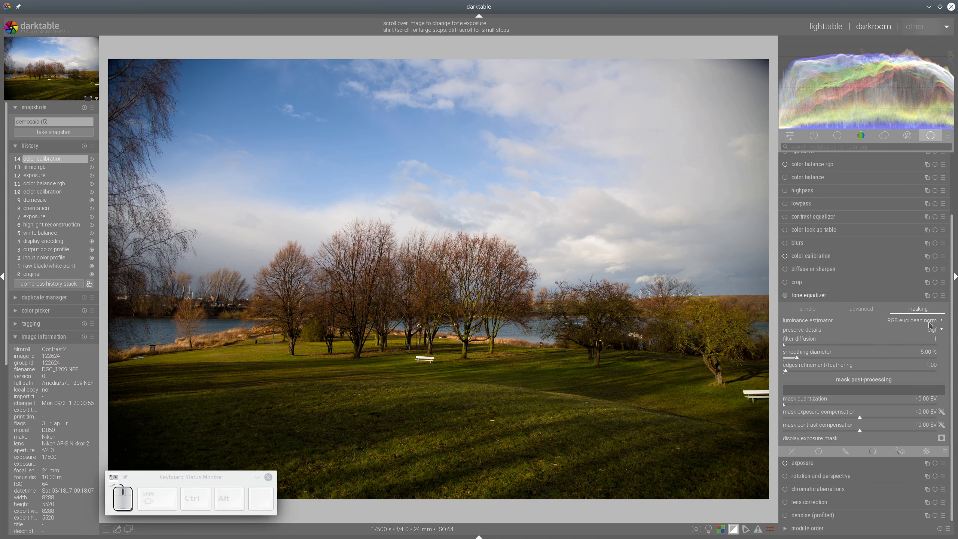
{"action": "left_click", "coordinate": [942, 412]}
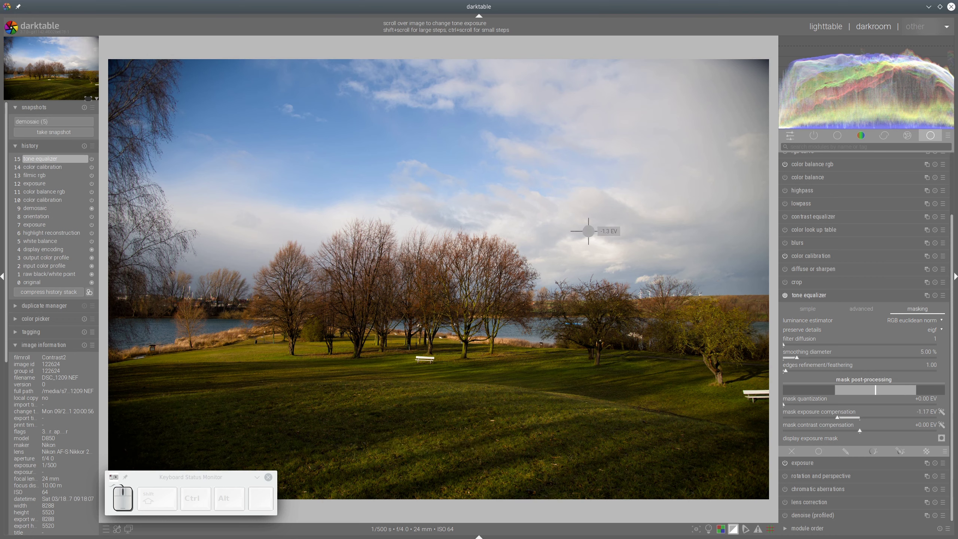
{"action": "scroll", "coordinate": [589, 226], "scroll_direction": "down", "scroll_amount": 2}
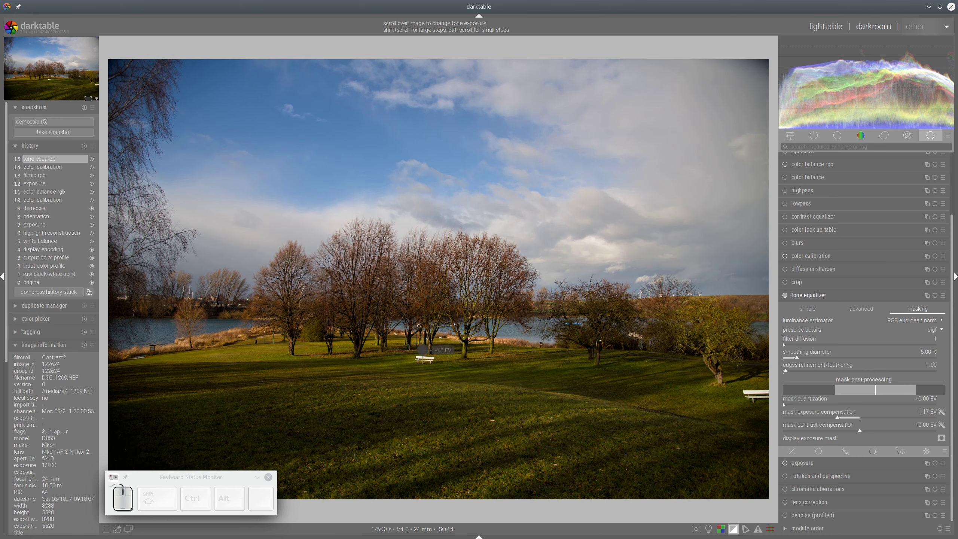
{"action": "scroll", "coordinate": [420, 311], "scroll_direction": "up", "scroll_amount": 2}
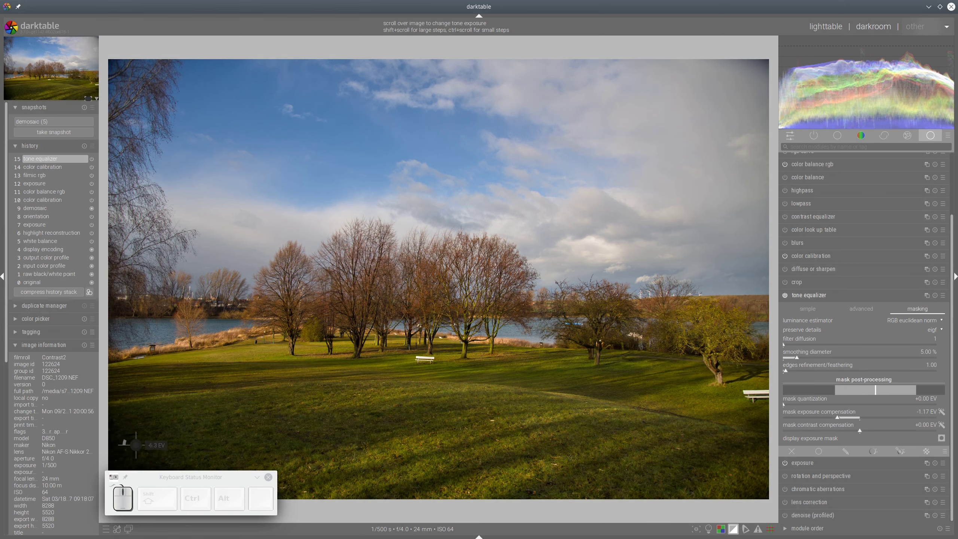
{"action": "left_click", "coordinate": [825, 294]}
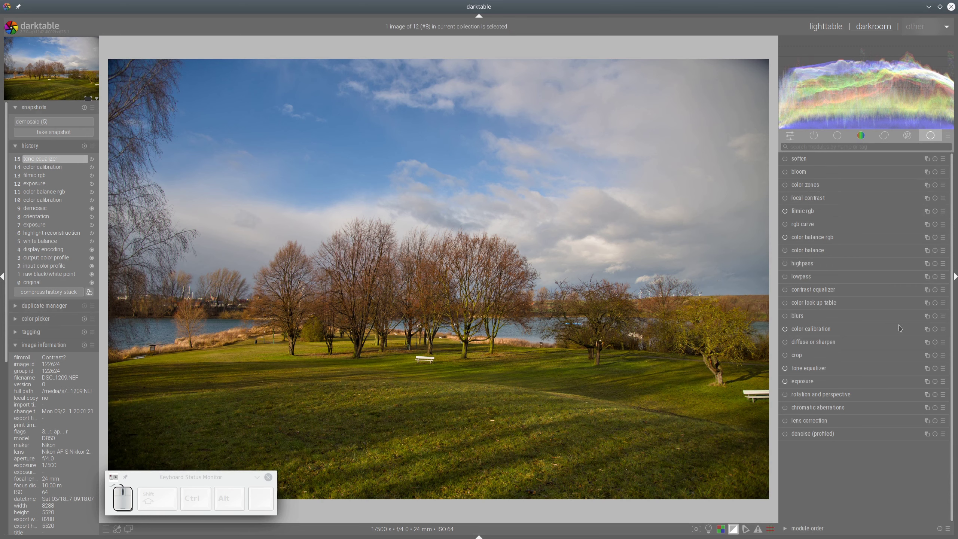
Add a new color calibration instance and set its brightness input B to -0.314 and input R to 0.285
{"action": "left_click", "coordinate": [926, 328]}
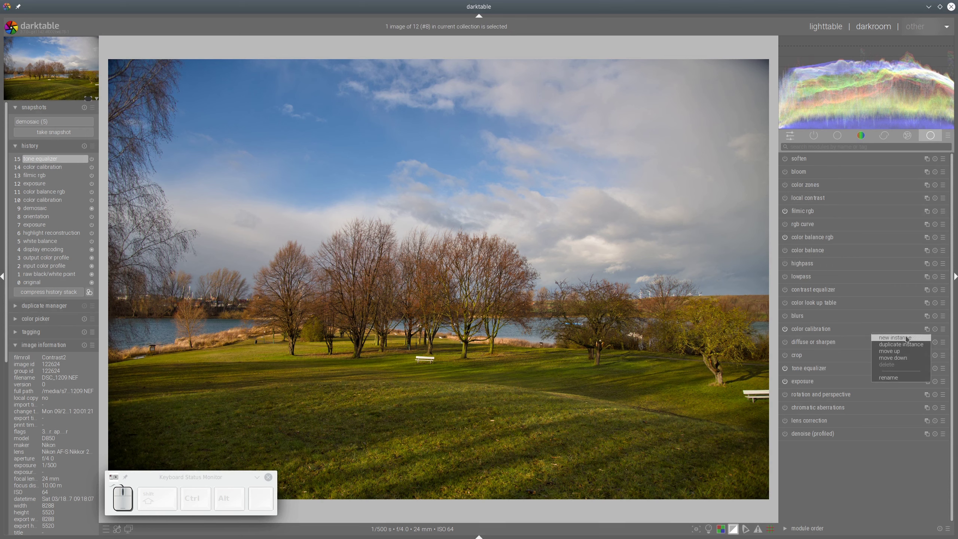
{"action": "left_click", "coordinate": [910, 343]}
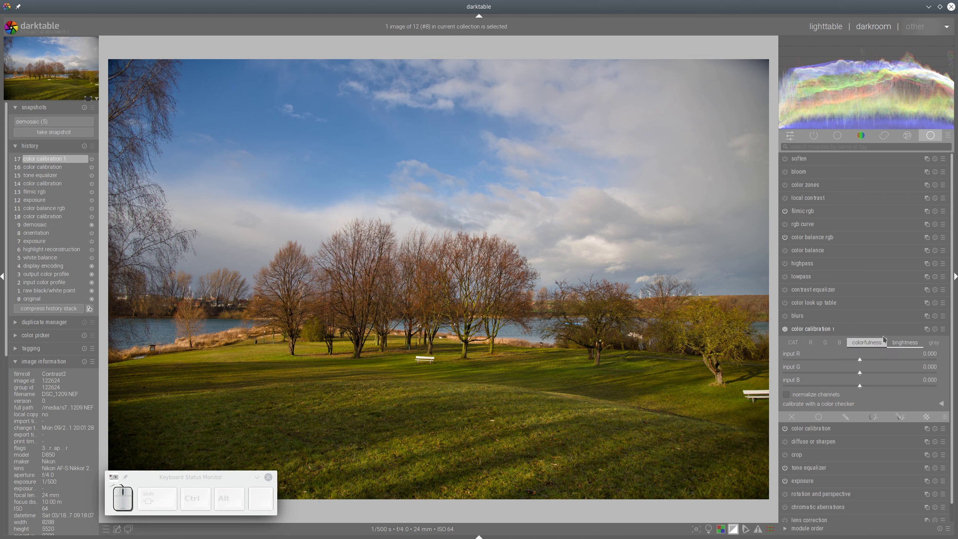
{"action": "left_click", "coordinate": [836, 387]}
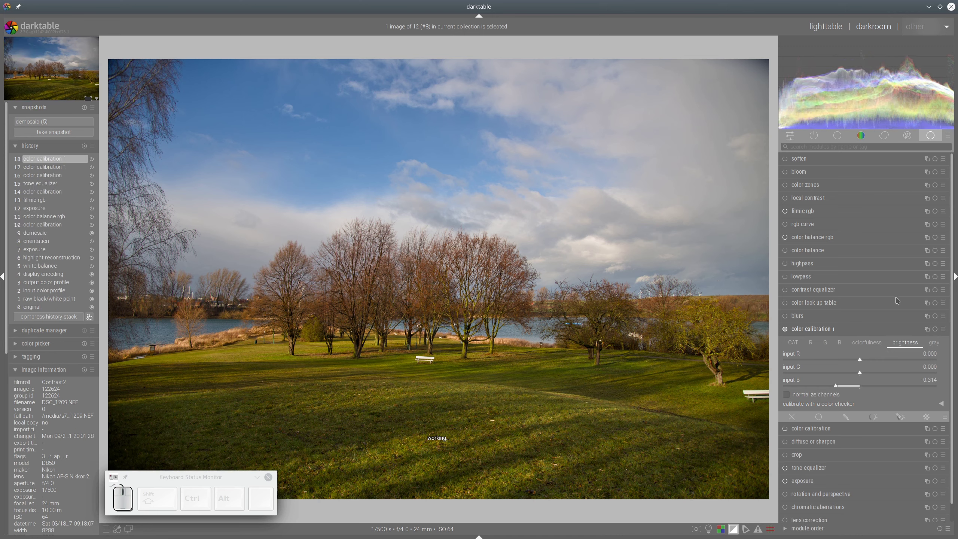
{"action": "scroll", "coordinate": [877, 292], "scroll_direction": "down", "scroll_amount": 1}
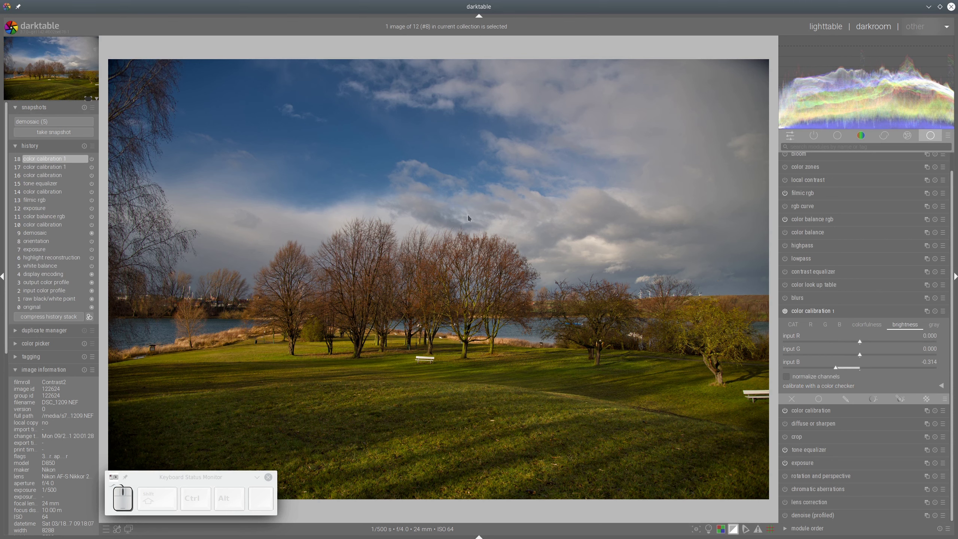
{"action": "left_click", "coordinate": [881, 342]}
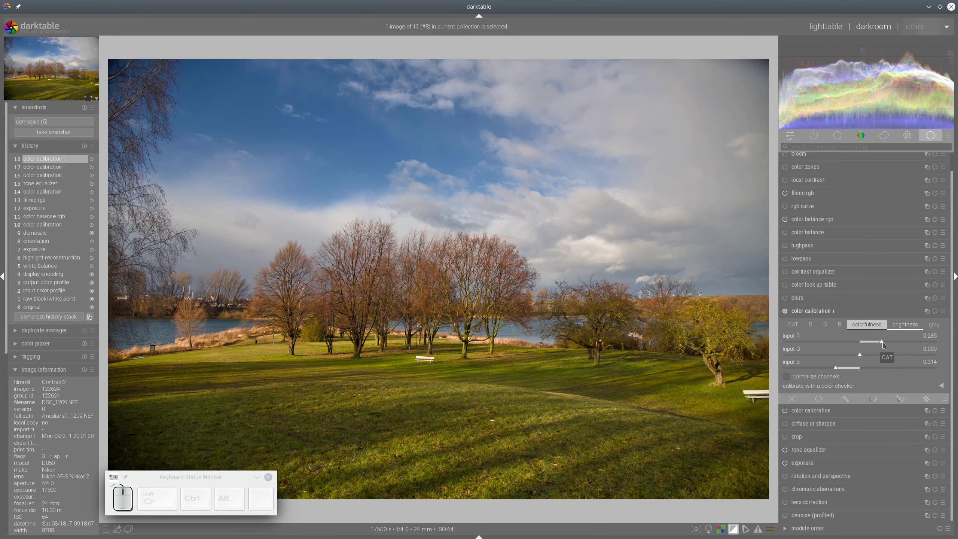
{"action": "left_click", "coordinate": [896, 312]}
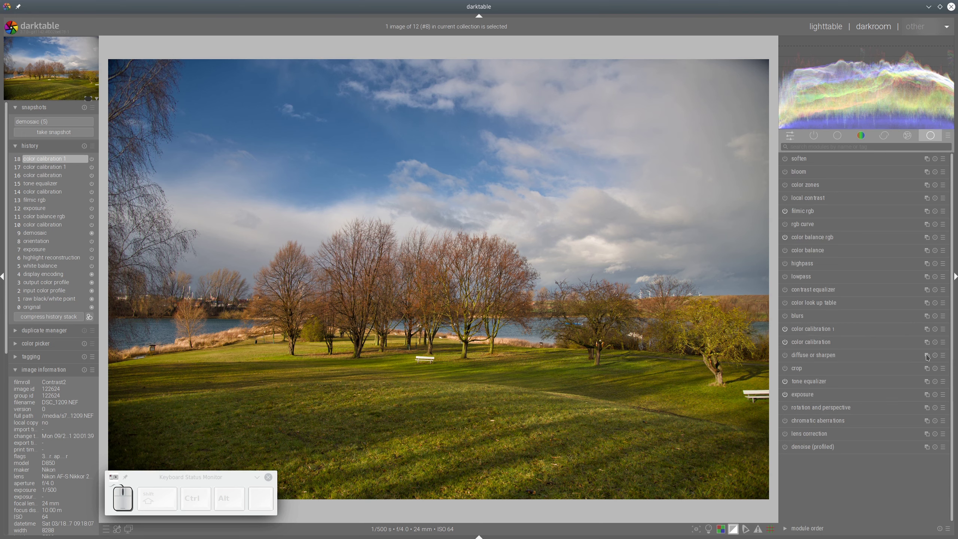
Apply the "lc new 3" preset of diffuse or sharpen and compare the landscape photo with its JPG snapshot
{"action": "left_click", "coordinate": [943, 355]}
{"action": "left_click", "coordinate": [866, 307]}
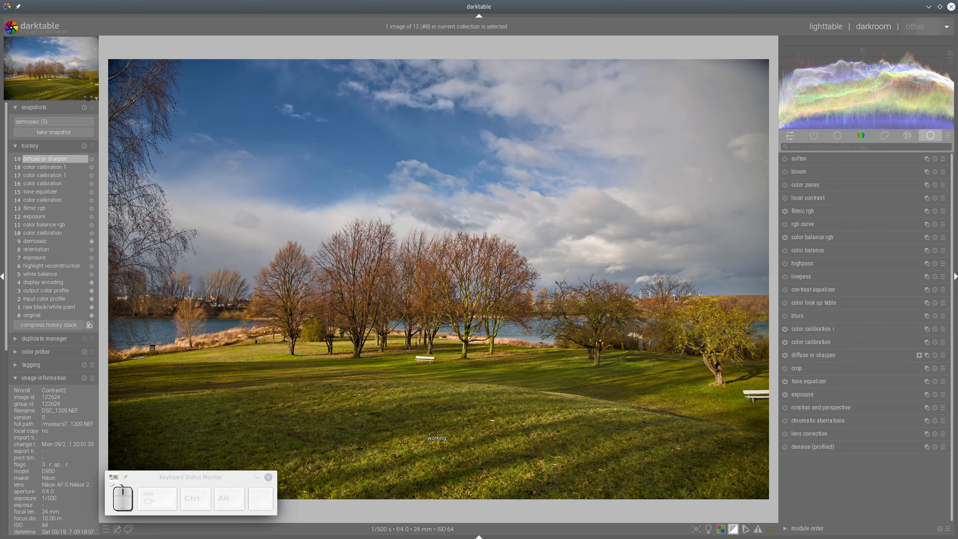
{"action": "left_click", "coordinate": [47, 125]}
{"action": "mouse_move", "coordinate": [116, 223]}
{"action": "left_mouse_down"}
{"action": "mouse_move", "coordinate": [564, 268]}
{"action": "mouse_move", "coordinate": [771, 264]}
{"action": "mouse_move", "coordinate": [87, 242]}
{"action": "mouse_move", "coordinate": [481, 257]}
{"action": "mouse_move", "coordinate": [206, 264]}
{"action": "mouse_move", "coordinate": [762, 289]}
{"action": "mouse_move", "coordinate": [225, 227]}
{"action": "mouse_move", "coordinate": [434, 245]}
{"action": "mouse_move", "coordinate": [159, 249]}
{"action": "mouse_move", "coordinate": [532, 266]}
{"action": "mouse_move", "coordinate": [113, 239]}
{"action": "mouse_move", "coordinate": [434, 245]}
{"action": "mouse_move", "coordinate": [113, 241]}
{"action": "left_mouse_up"}
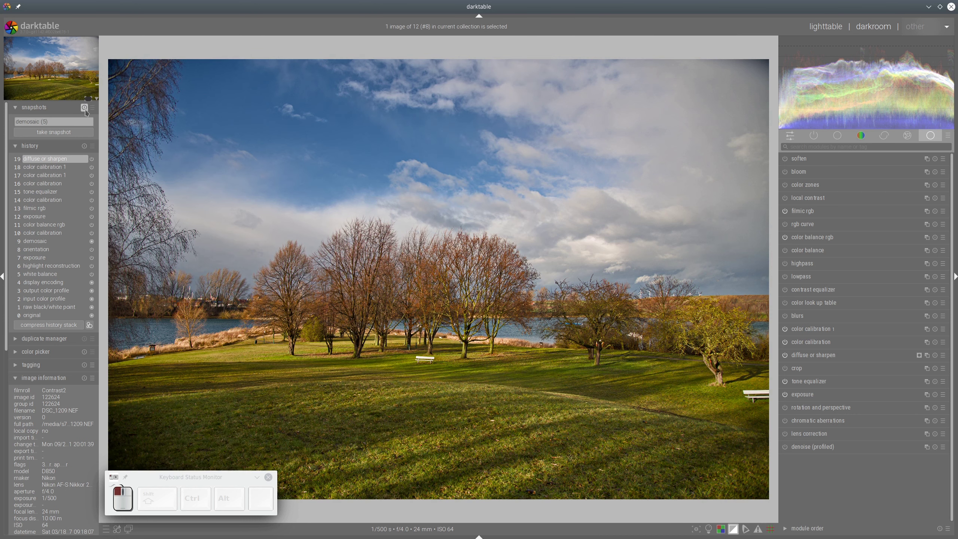
{"action": "left_click", "coordinate": [832, 26]}
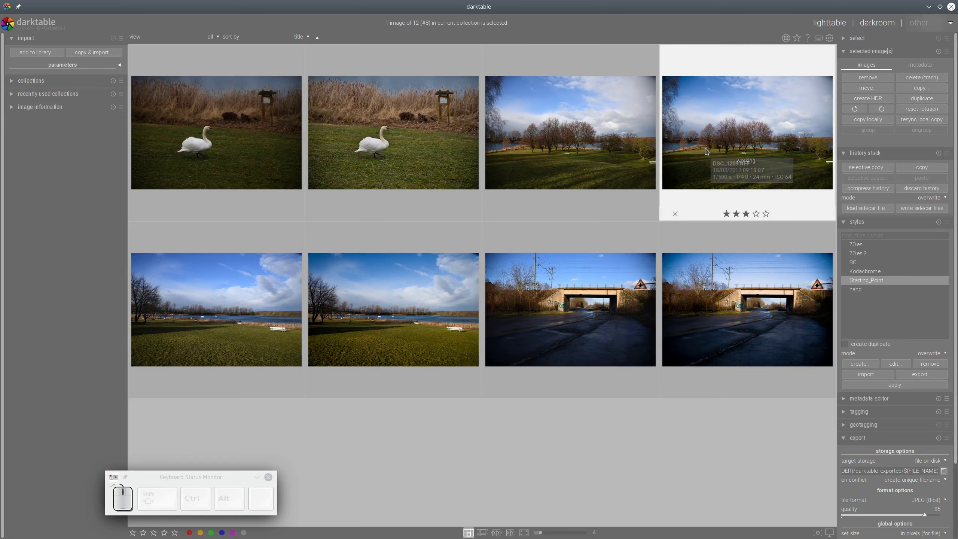
{"action": "left_click", "coordinate": [406, 298]}
{"action": "double_click", "coordinate": [406, 300]}
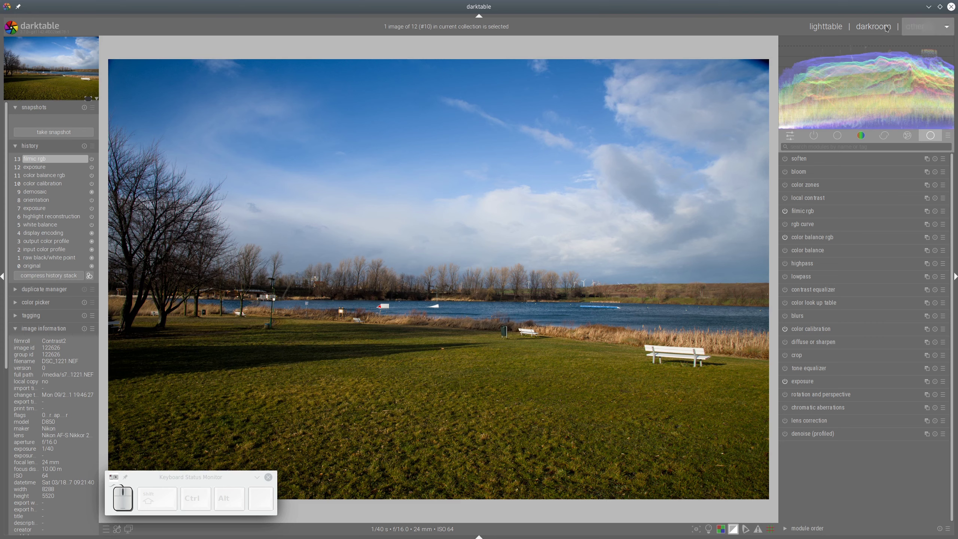
{"action": "left_click", "coordinate": [825, 27]}
Take a snapshot of the lakeside photo DSC_1221.JPG and open its raw version DSC_1221.NEF in the darkroom
{"action": "left_click", "coordinate": [213, 146]}
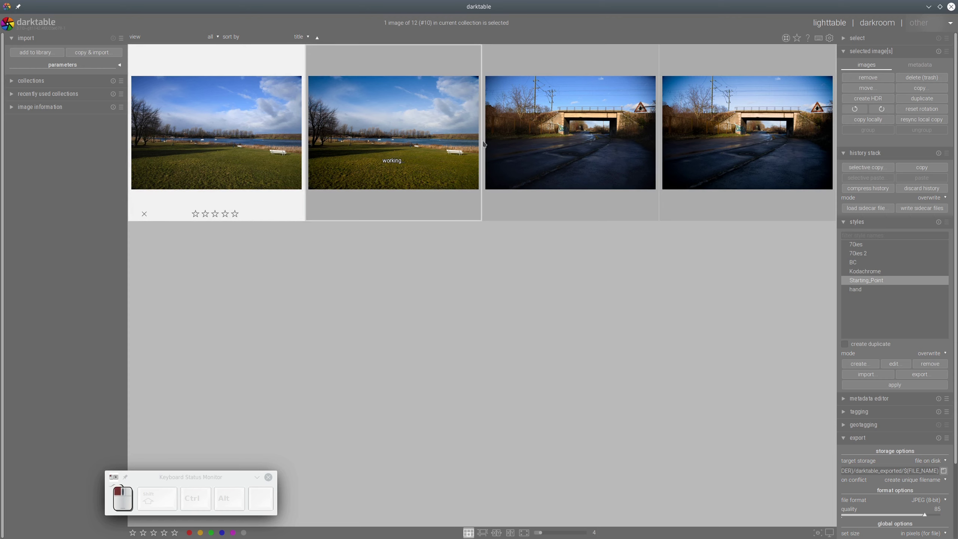
{"action": "double_click", "coordinate": [378, 147]}
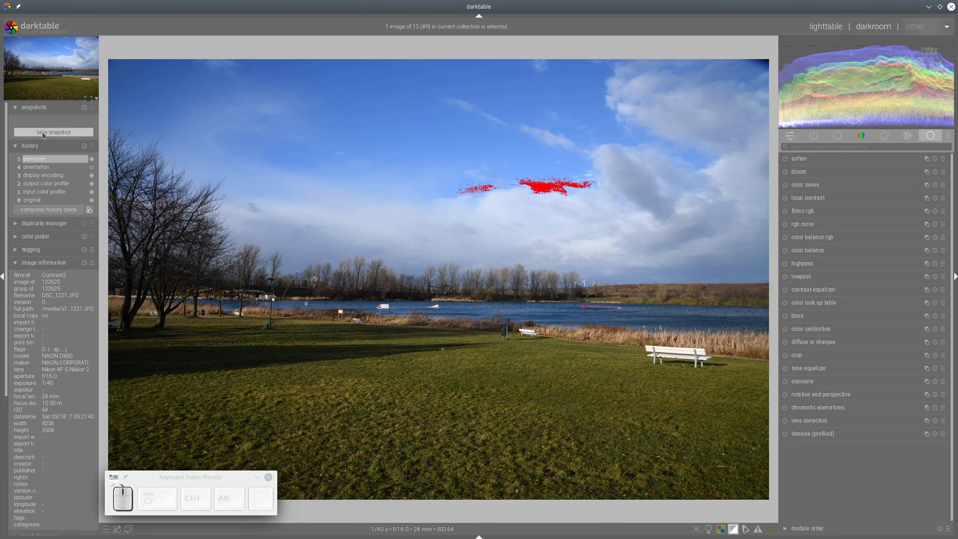
{"action": "left_click", "coordinate": [62, 132]}
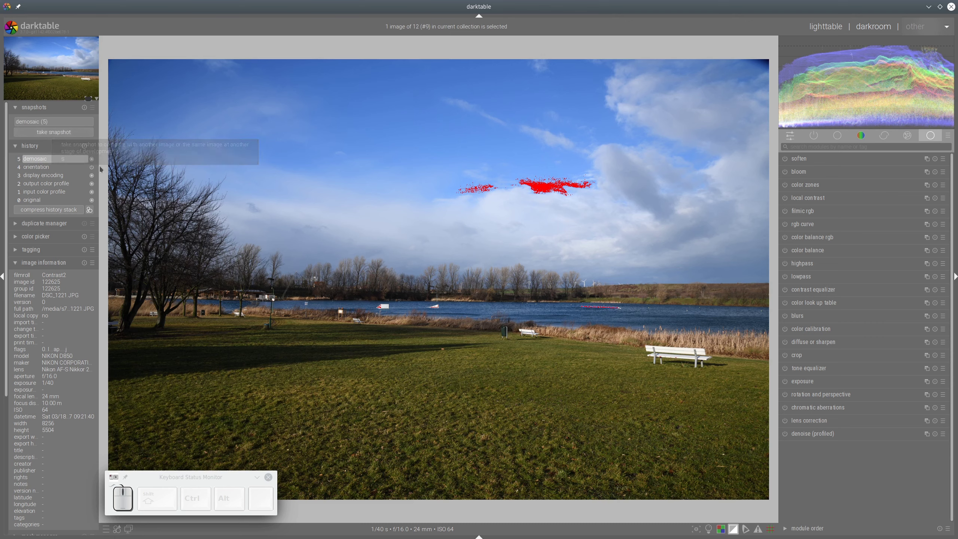
{"action": "left_click", "coordinate": [826, 27]}
{"action": "double_click", "coordinate": [387, 152]}
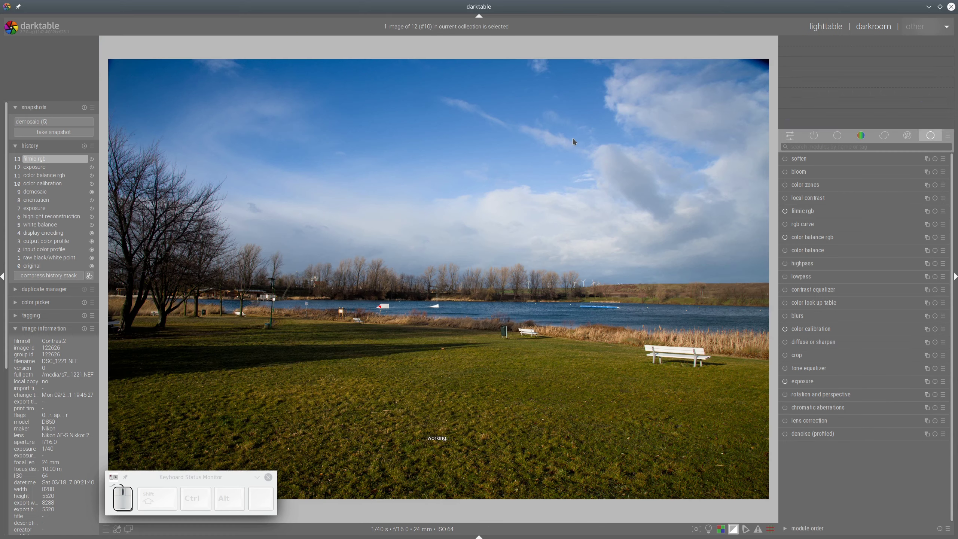
Compare the raw lakeside photo with its JPG snapshot across the trees, meadow and sky
{"action": "left_click", "coordinate": [54, 121]}
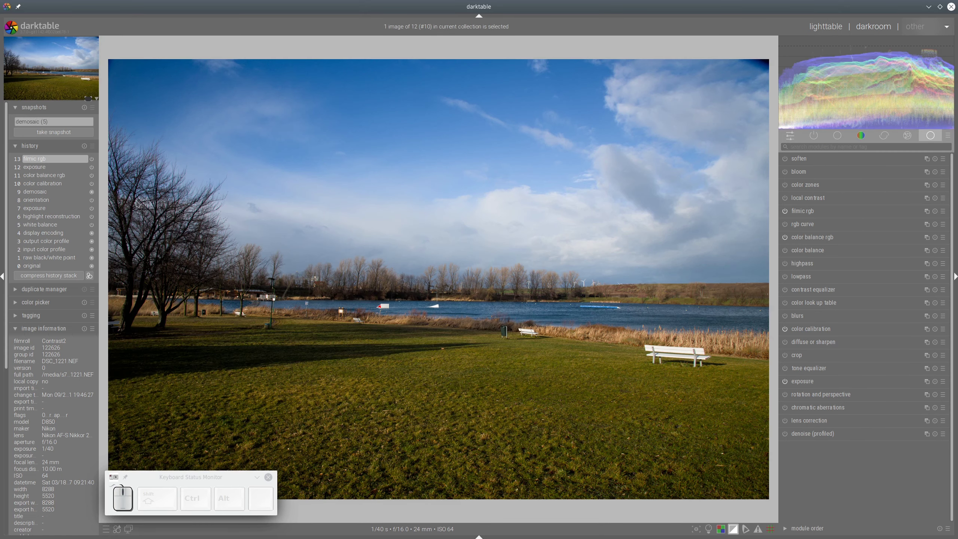
{"action": "left_click_drag", "start_coordinate": [113, 206], "coordinate": [523, 293]}
{"action": "left_click", "coordinate": [431, 181]}
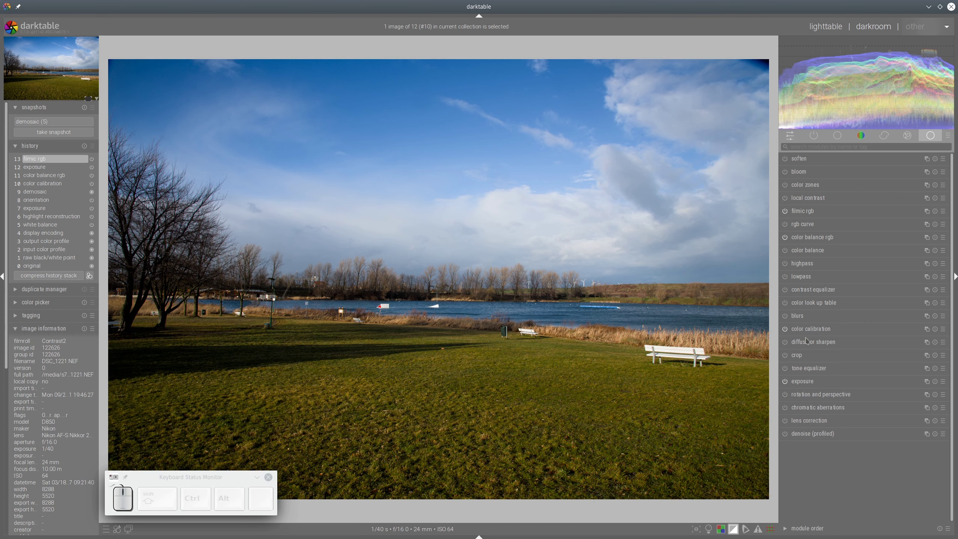
Auto-adjust the tone equalizer's mask exposure compensation, darken the sky tones and brighten the shaded meadow
{"action": "left_click", "coordinate": [846, 366]}
{"action": "scroll", "coordinate": [901, 356], "scroll_direction": "down", "scroll_amount": 3}
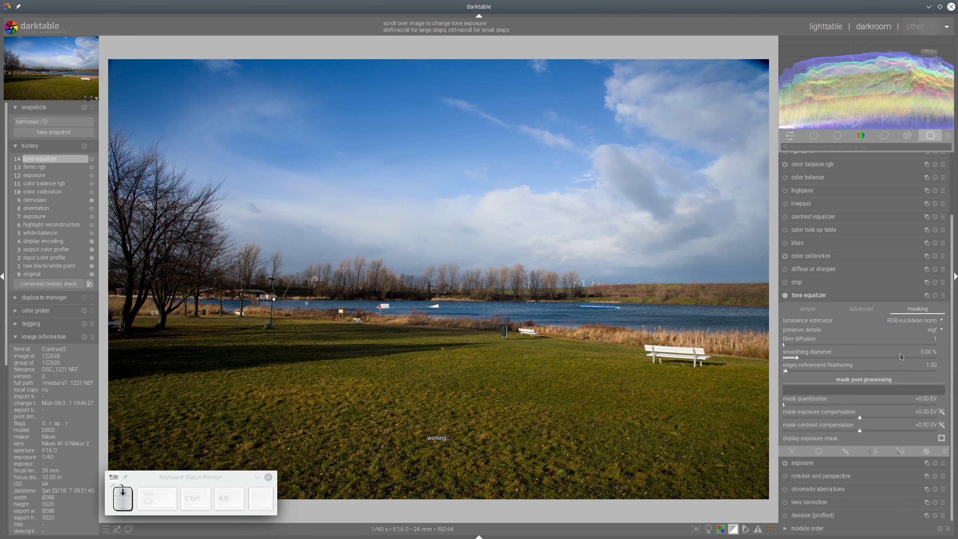
{"action": "left_click", "coordinate": [942, 412]}
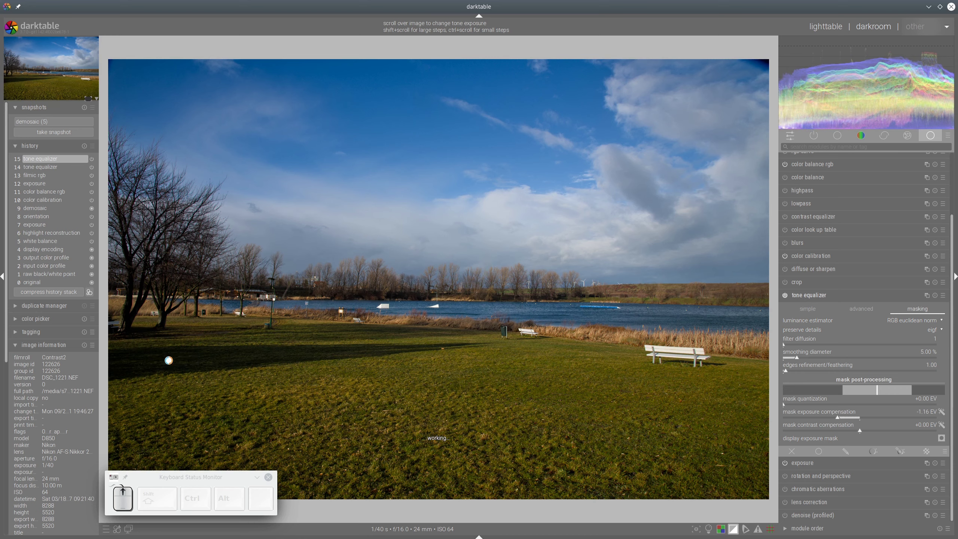
{"action": "left_click", "coordinate": [841, 295]}
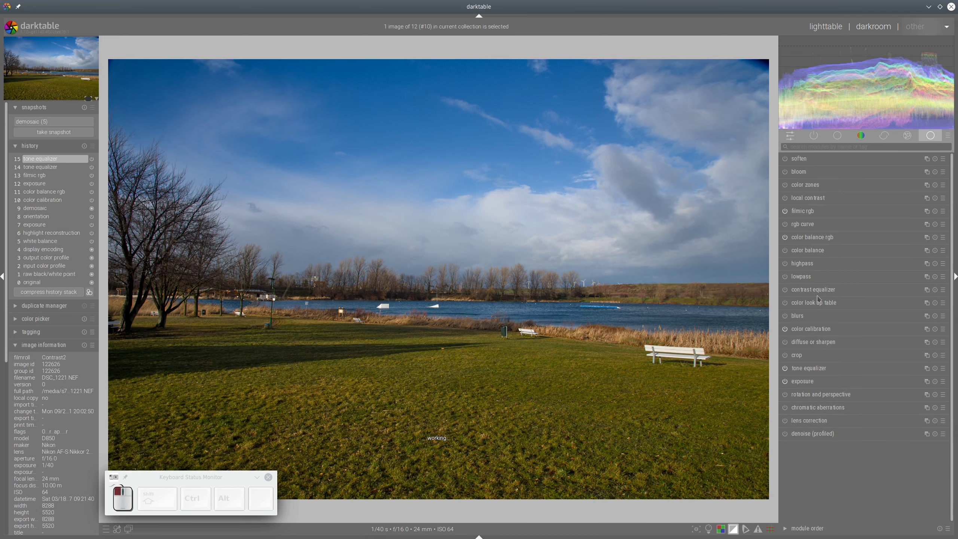
Add a new color calibration instance to the lakeside photo with brightness input B at -0.294 and input R at 0.290
{"action": "left_click", "coordinate": [927, 328]}
{"action": "left_click", "coordinate": [891, 338]}
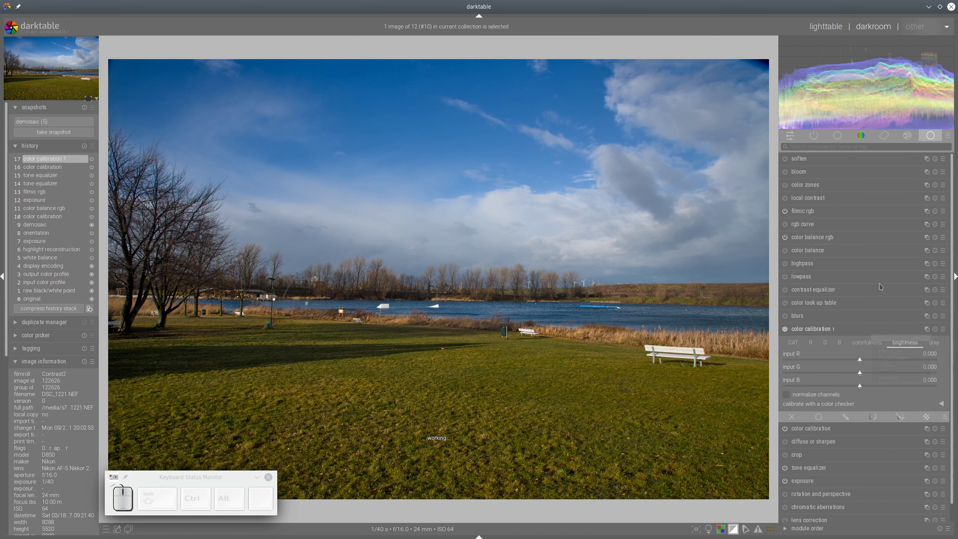
{"action": "left_click_drag", "start_coordinate": [860, 368], "coordinate": [836, 368]}
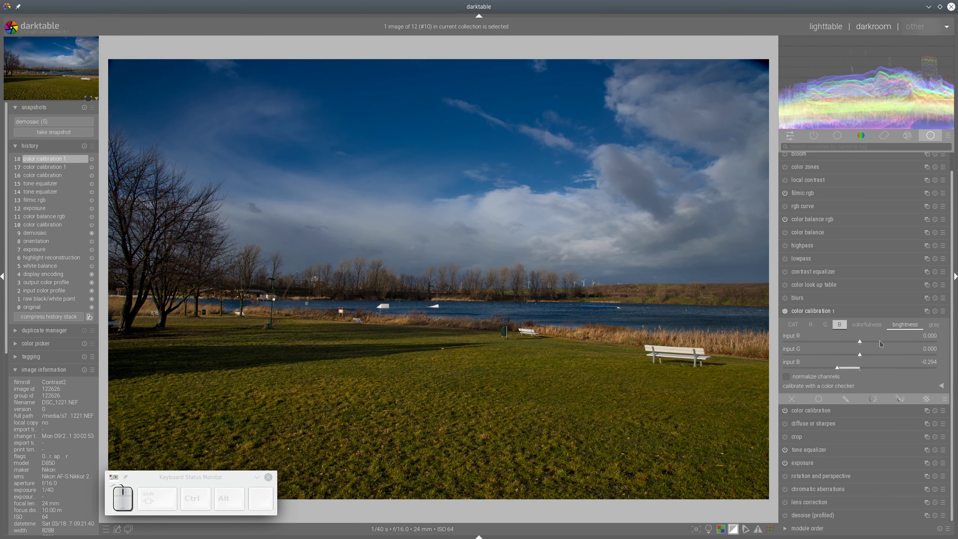
{"action": "left_click", "coordinate": [883, 343]}
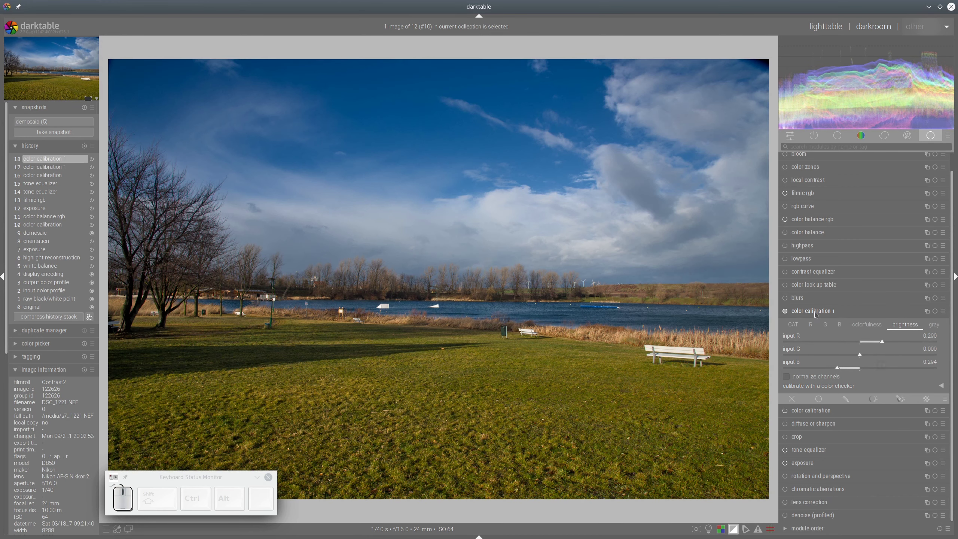
{"action": "left_click", "coordinate": [820, 311]}
Apply the "lc new 3" preset of diffuse or sharpen to the lakeside photo and fine-tune the module's settings
{"action": "left_click", "coordinate": [939, 356]}
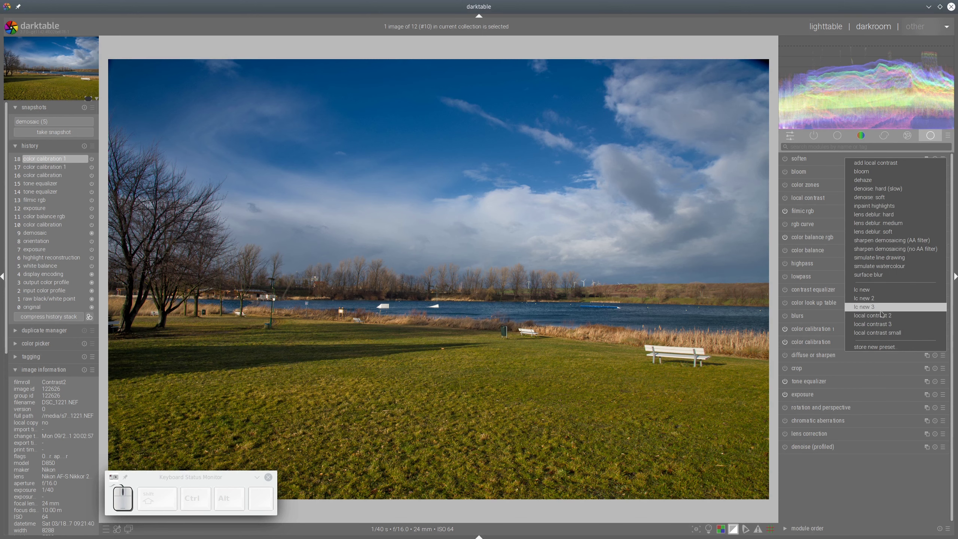
{"action": "left_click", "coordinate": [898, 310]}
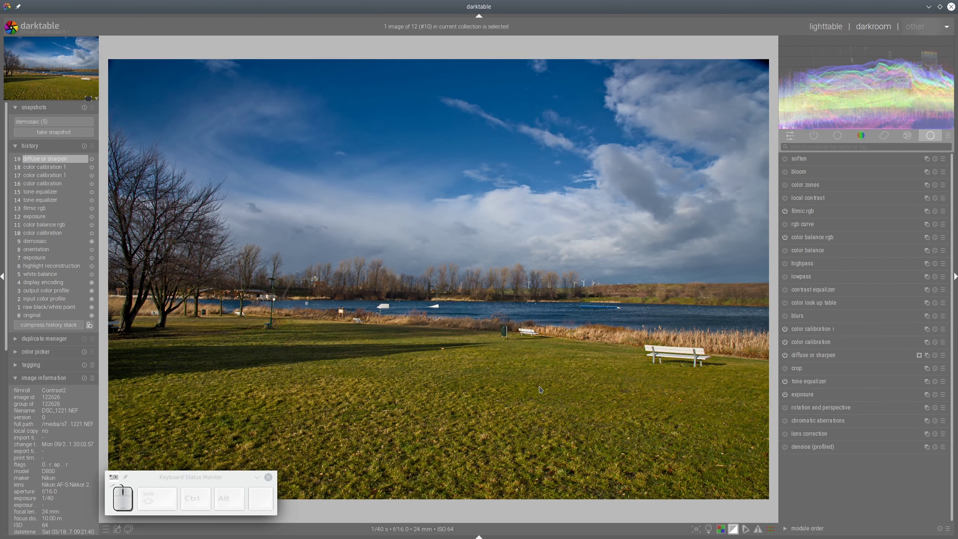
{"action": "left_click", "coordinate": [823, 354]}
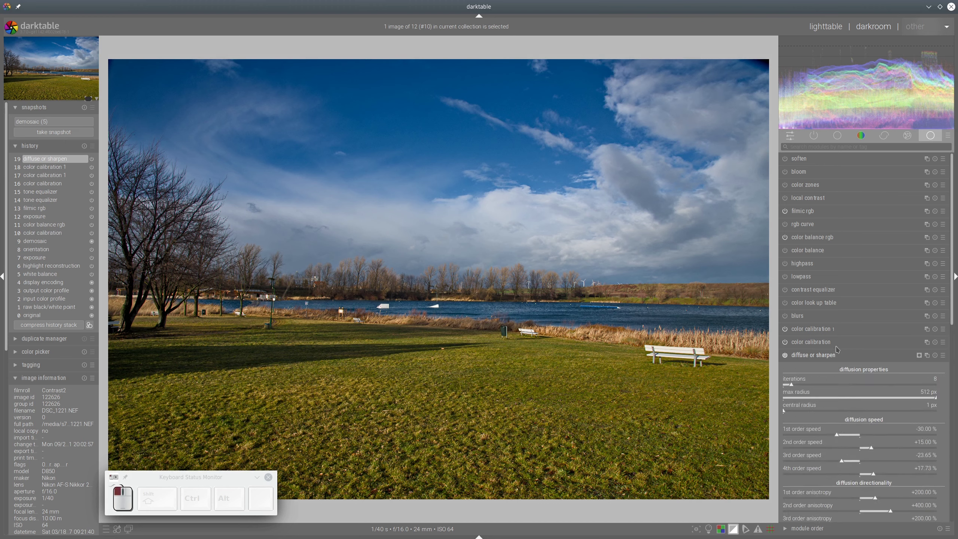
{"action": "scroll", "coordinate": [879, 419], "scroll_direction": "down", "scroll_amount": 3}
{"action": "left_click", "coordinate": [875, 477]}
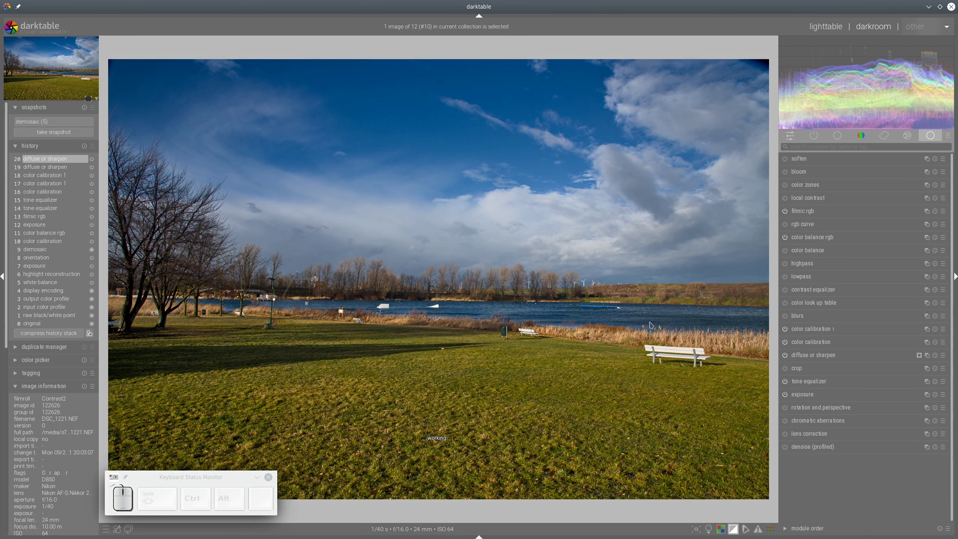
Compare the developed lakeside photo with its JPG snapshot and clear the snapshots
{"action": "left_click", "coordinate": [42, 121]}
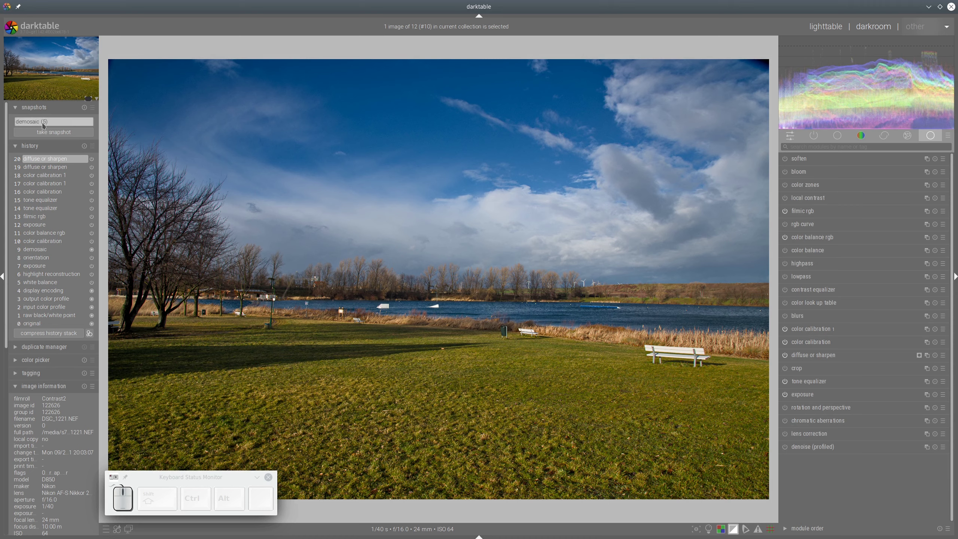
{"action": "left_click", "coordinate": [44, 131]}
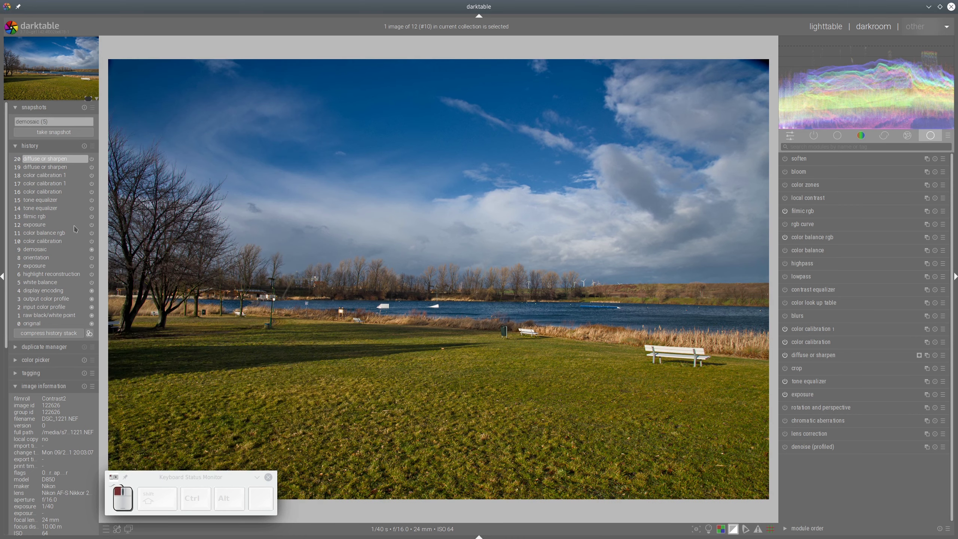
{"action": "mouse_move", "coordinate": [75, 229]}
{"action": "left_mouse_down"}
{"action": "mouse_move", "coordinate": [771, 265]}
{"action": "mouse_move", "coordinate": [94, 238]}
{"action": "mouse_move", "coordinate": [406, 254]}
{"action": "mouse_move", "coordinate": [71, 219]}
{"action": "mouse_move", "coordinate": [377, 242]}
{"action": "mouse_move", "coordinate": [78, 225]}
{"action": "left_mouse_up"}
{"action": "left_click", "coordinate": [84, 107]}
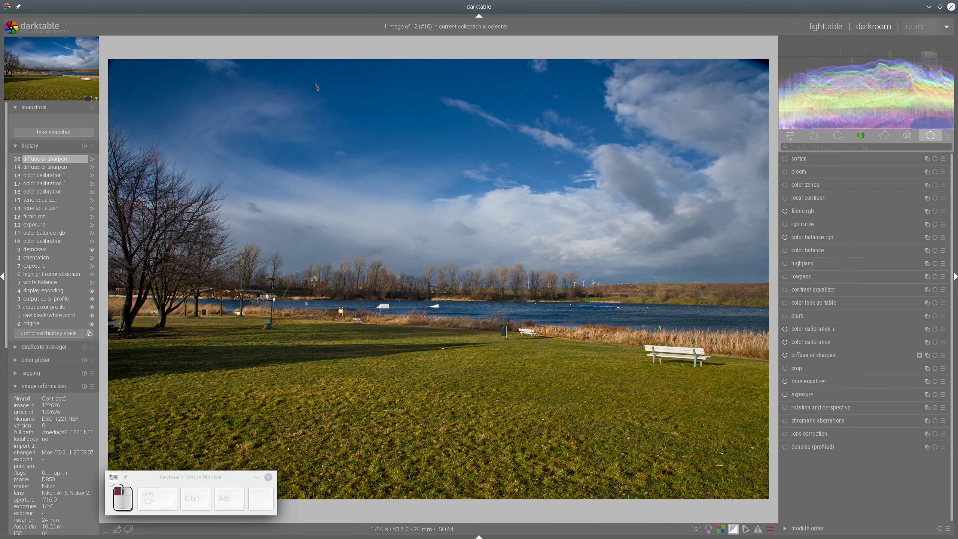
Take a snapshot of the bridge photo DSC_1259.JPG with the clipping indication switched off and open its raw version DSC_1259.NEF
{"action": "left_click", "coordinate": [825, 27]}
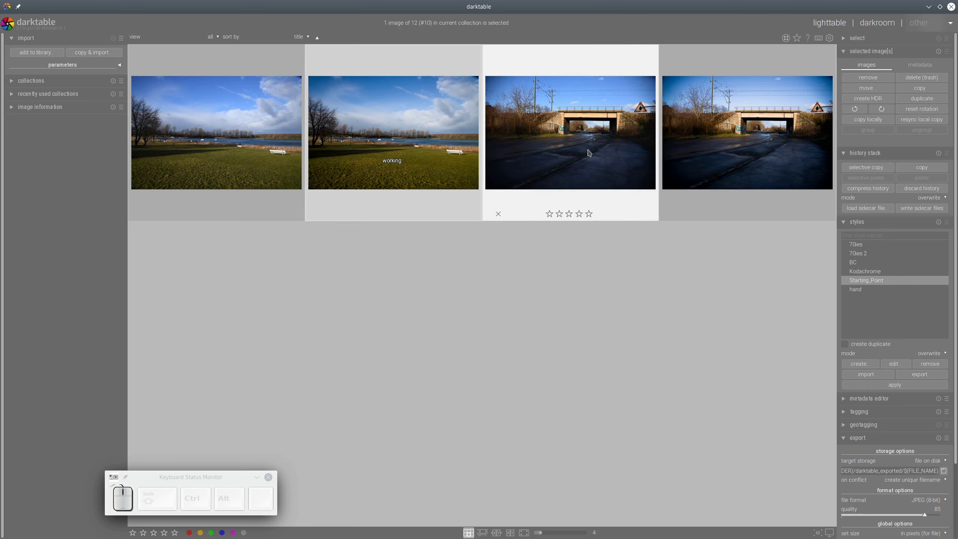
{"action": "key", "text": "d"}
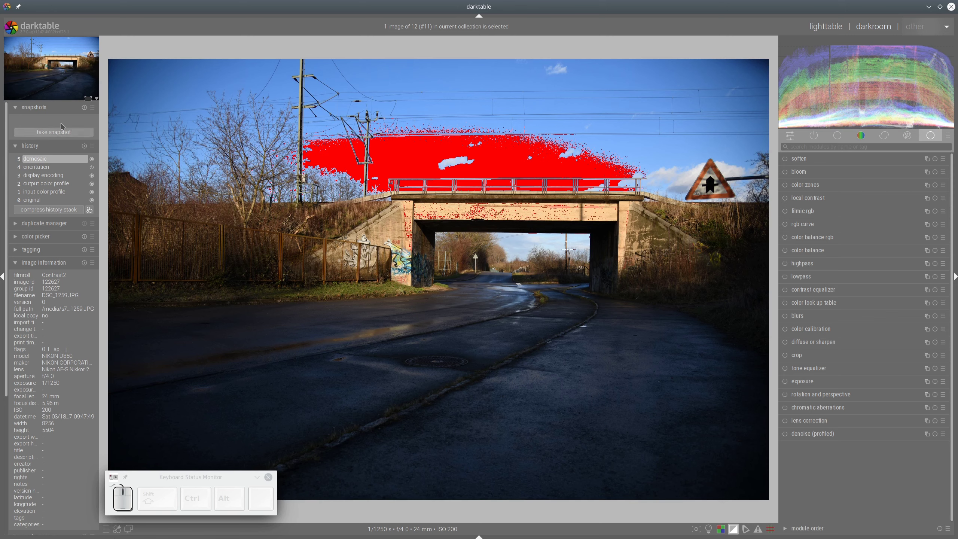
{"action": "left_click", "coordinate": [733, 529]}
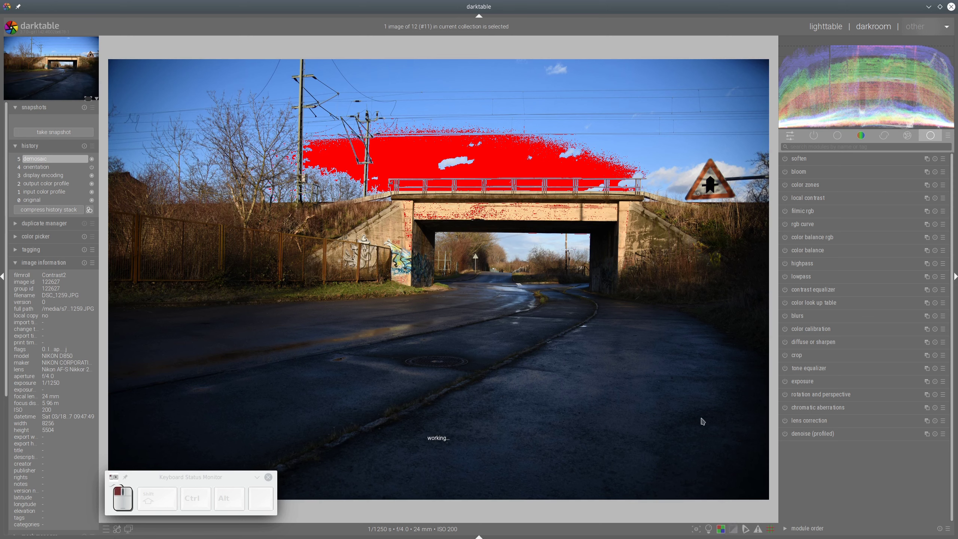
{"action": "left_click", "coordinate": [49, 132]}
{"action": "left_click", "coordinate": [733, 528]}
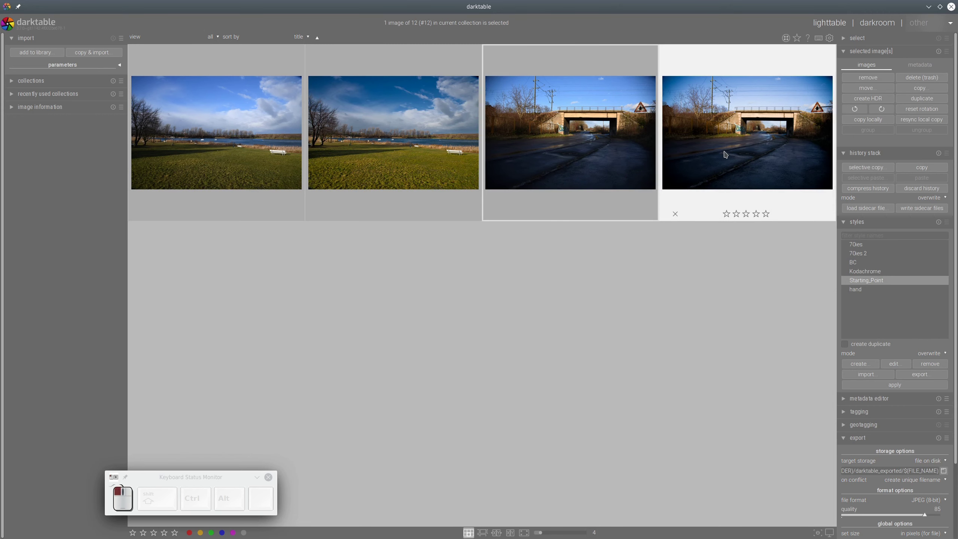
{"action": "double_click", "coordinate": [745, 162]}
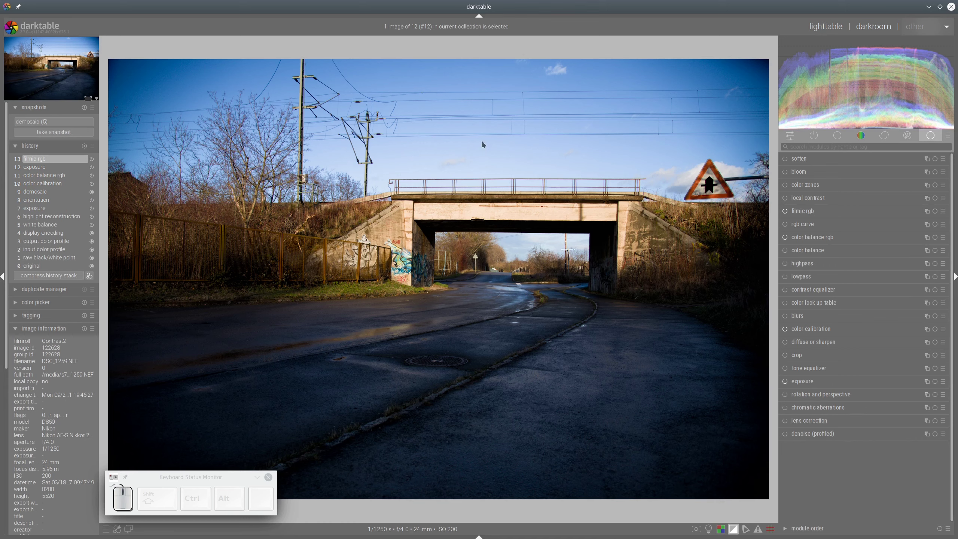
Compare the raw bridge photo with its JPG snapshot and enable the tone equalizer with mask exposure compensation at -0.70 EV
{"action": "left_click", "coordinate": [52, 122]}
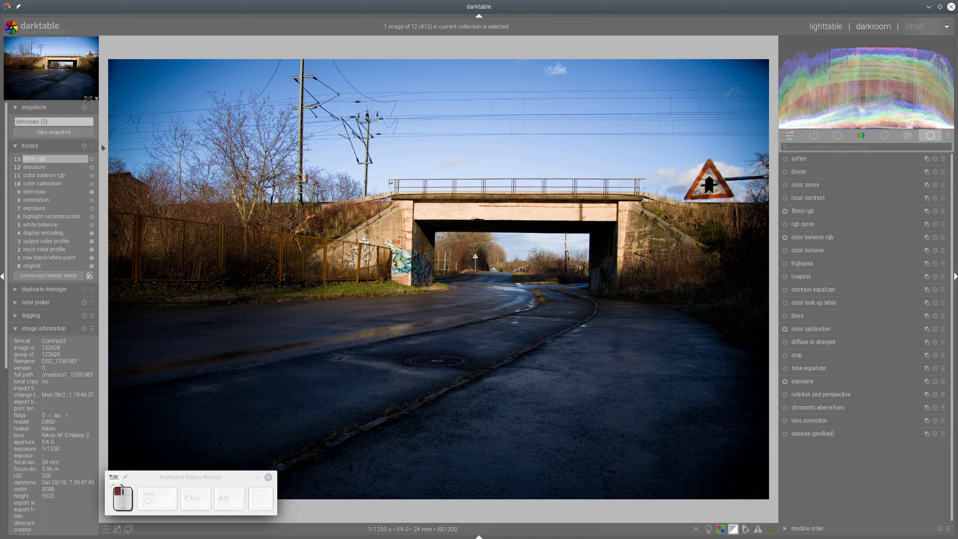
{"action": "left_click_drag", "start_coordinate": [114, 229], "coordinate": [748, 310]}
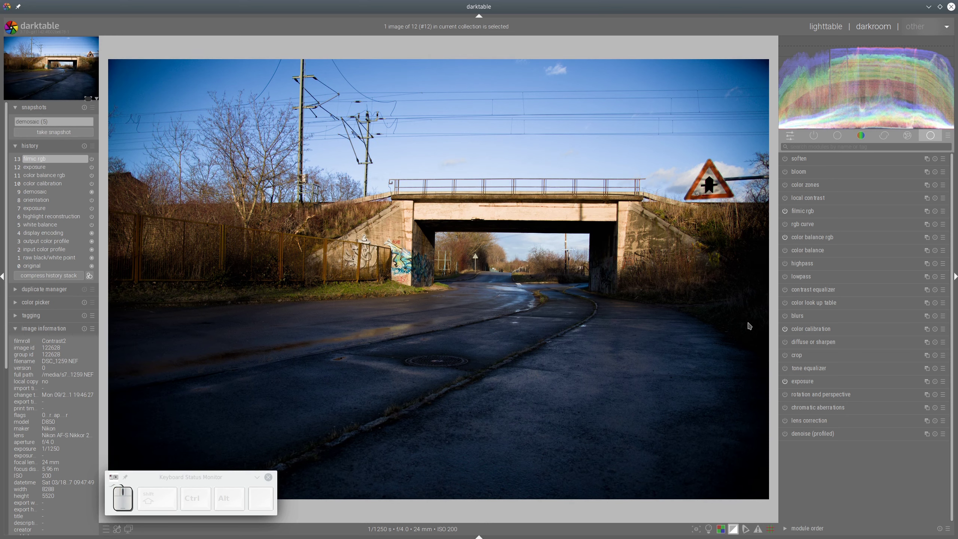
{"action": "left_click", "coordinate": [785, 368]}
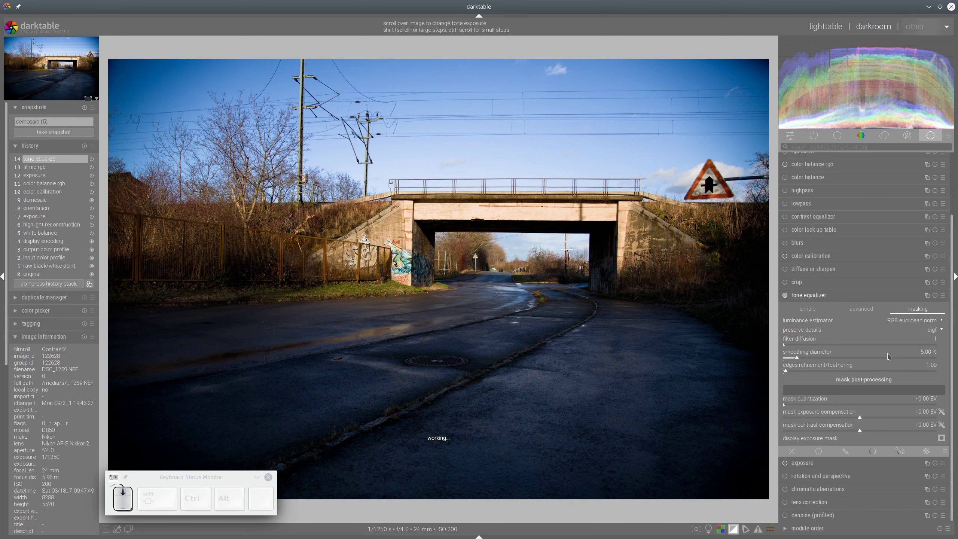
{"action": "left_click", "coordinate": [942, 411]}
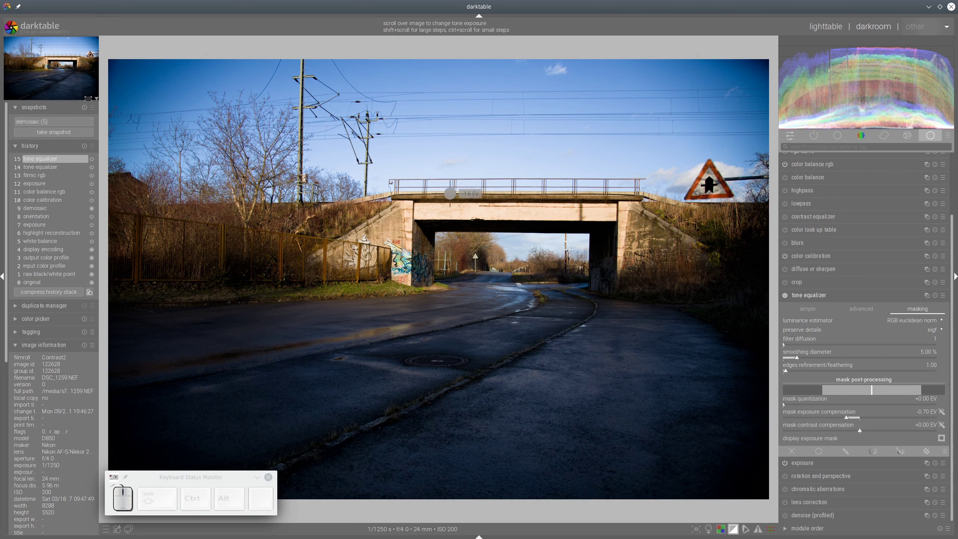
Darken the sky and brighten the road and the shadowed bushes beside it with the tone equalizer
{"action": "scroll", "coordinate": [470, 155], "scroll_direction": "down", "scroll_amount": 1}
{"action": "scroll", "coordinate": [491, 210], "scroll_direction": "down", "scroll_amount": 3}
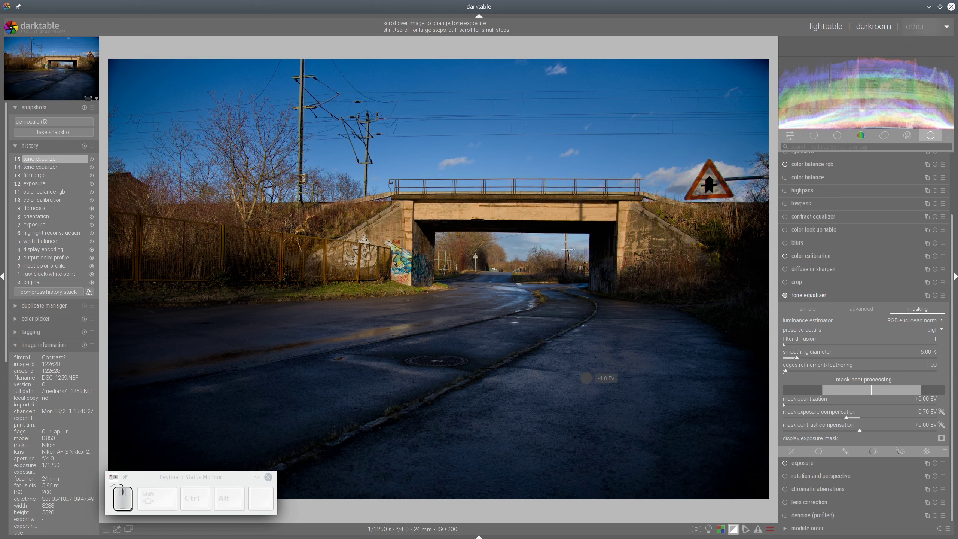
{"action": "scroll", "coordinate": [585, 379], "scroll_direction": "up", "scroll_amount": 2}
{"action": "scroll", "coordinate": [690, 367], "scroll_direction": "up", "scroll_amount": 2}
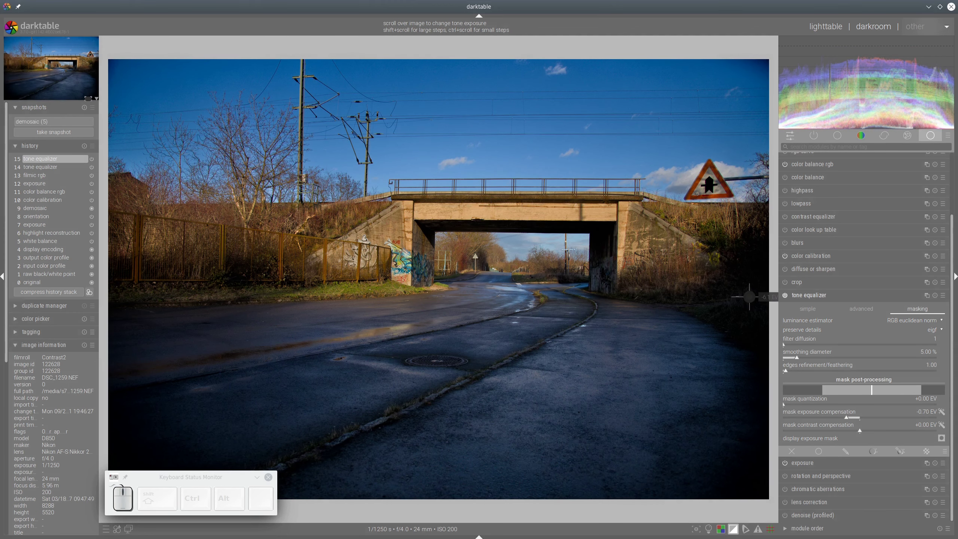
{"action": "scroll", "coordinate": [742, 285], "scroll_direction": "up", "scroll_amount": 2}
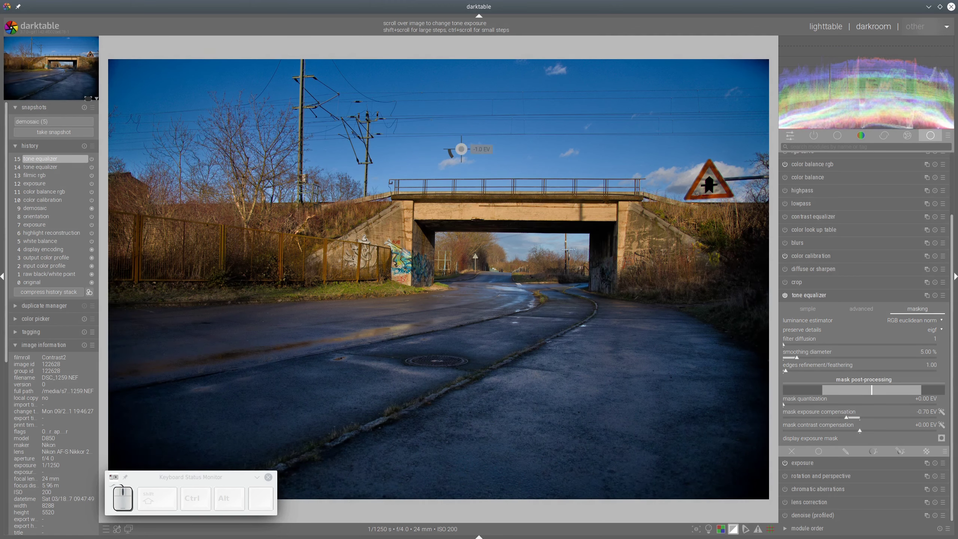
{"action": "left_click", "coordinate": [817, 298]}
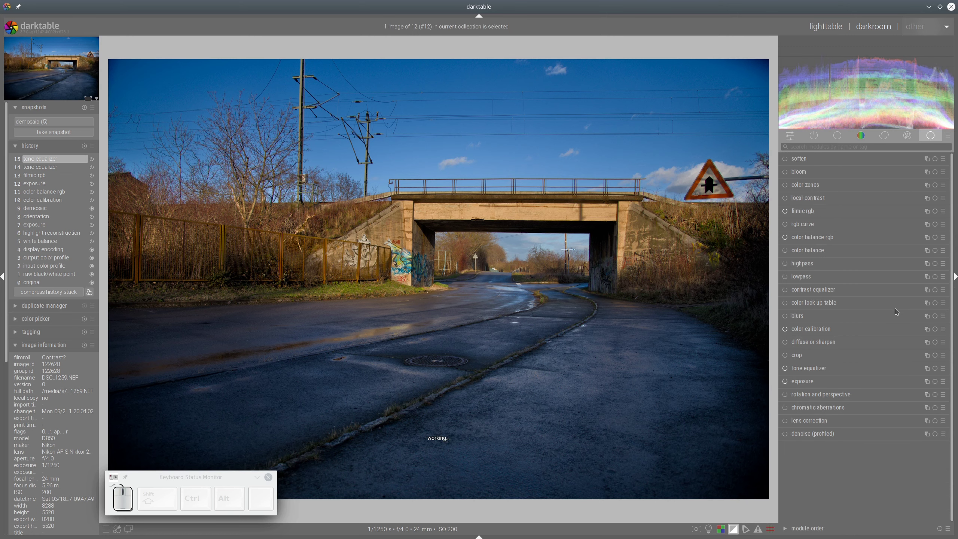
Add a new color calibration instance and restrict it to the area above the road with a gradient mask along the horizon
{"action": "left_click", "coordinate": [927, 328]}
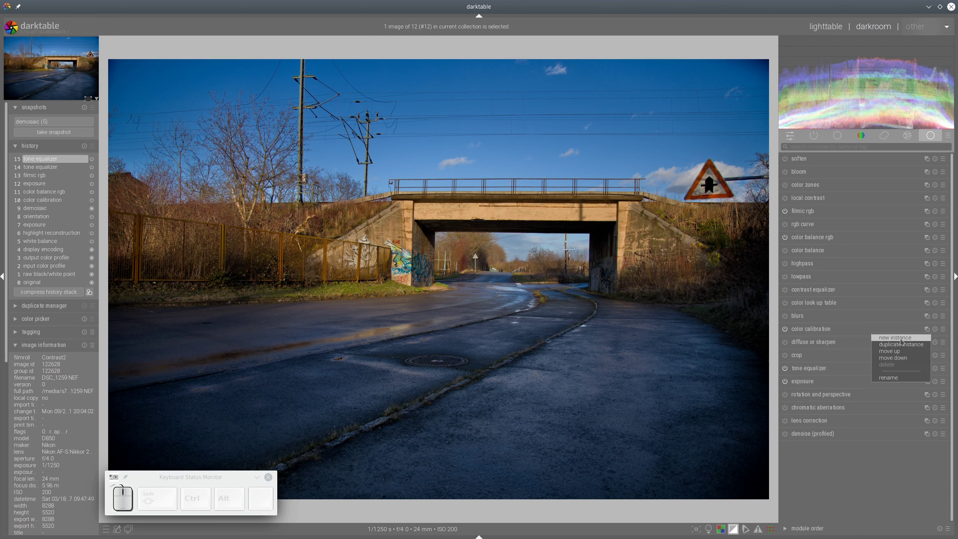
{"action": "left_click", "coordinate": [891, 331]}
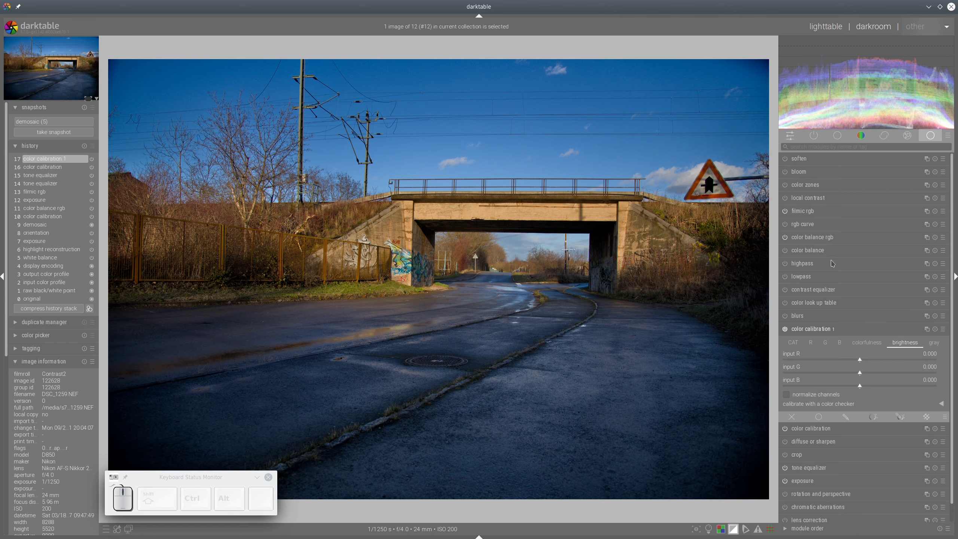
{"action": "scroll", "coordinate": [899, 267], "scroll_direction": "down", "scroll_amount": 1}
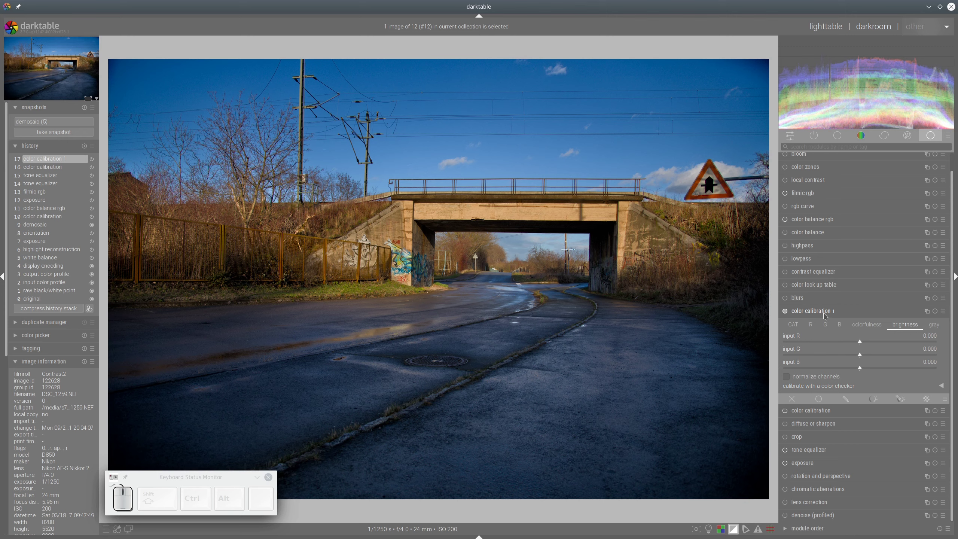
{"action": "left_click", "coordinate": [901, 399]}
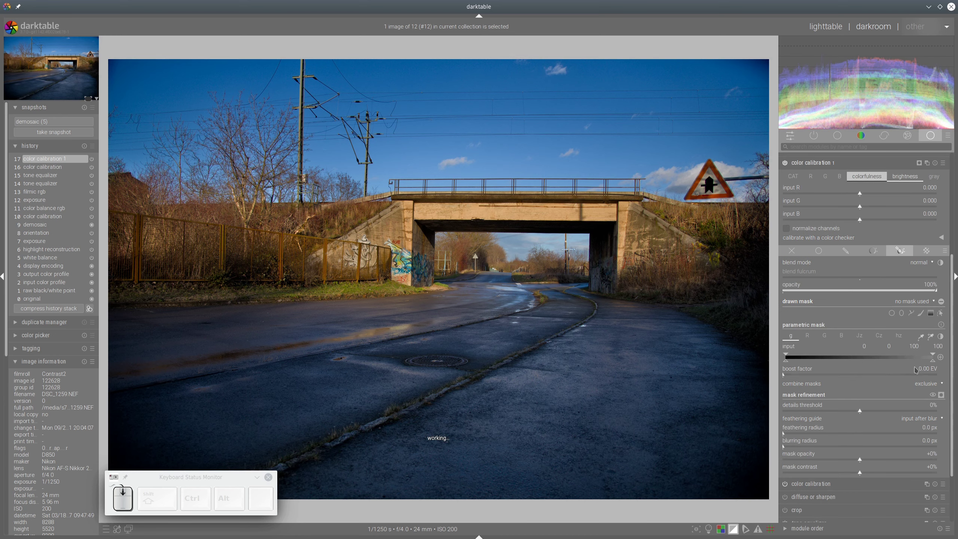
{"action": "left_click", "coordinate": [930, 314]}
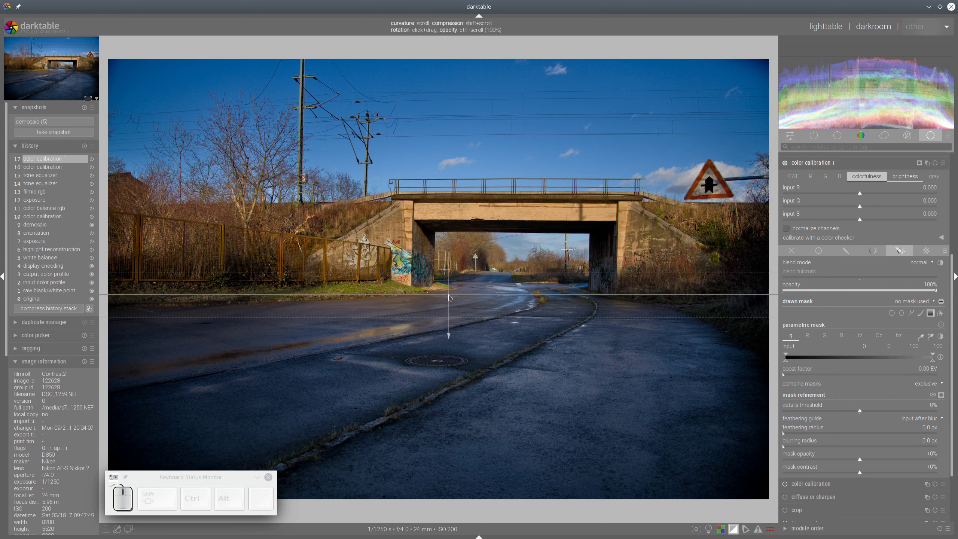
{"action": "left_click", "coordinate": [448, 299]}
{"action": "scroll", "coordinate": [868, 281], "scroll_direction": "up", "scroll_amount": 3}
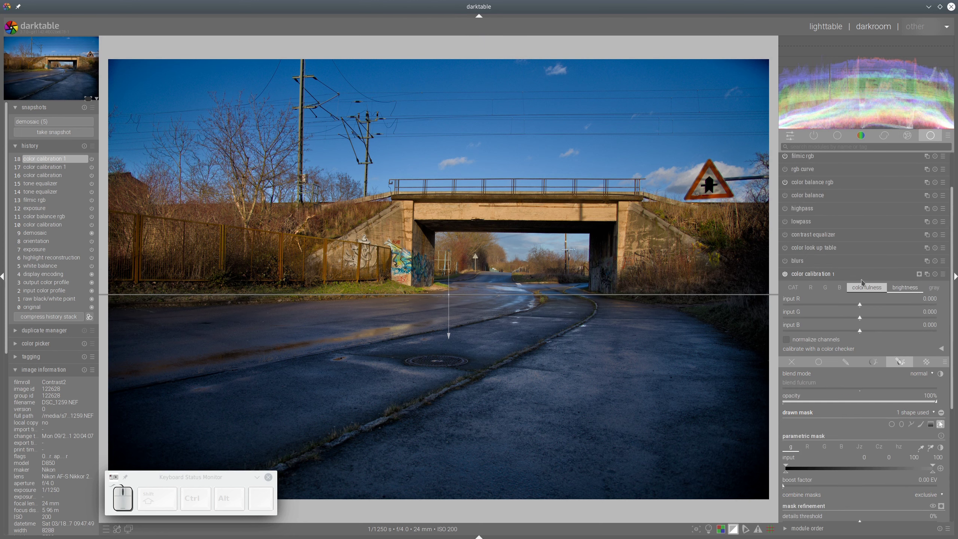
Set the masked color calibration instance's brightness to -0.294 for input B and 0.367 for input R
{"action": "left_click", "coordinate": [837, 332]}
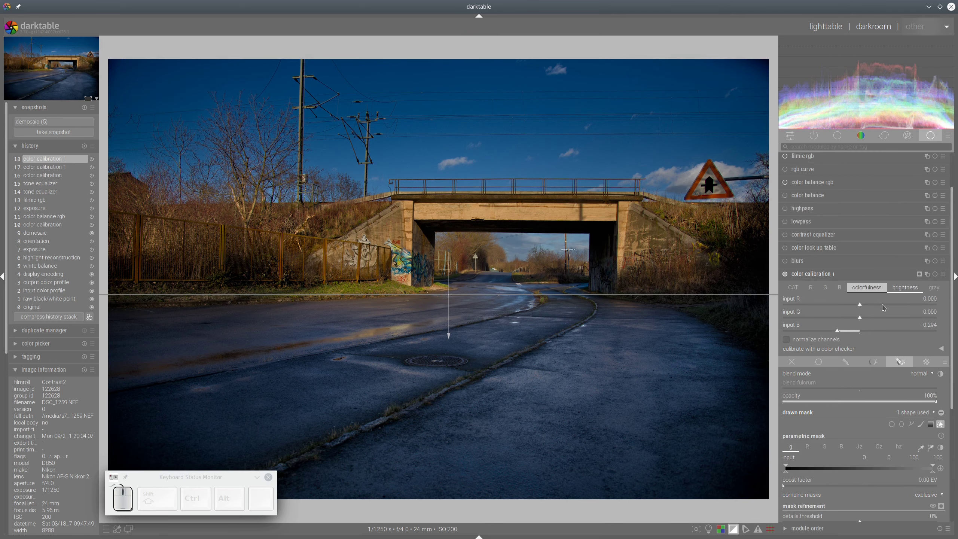
{"action": "left_click", "coordinate": [883, 308]}
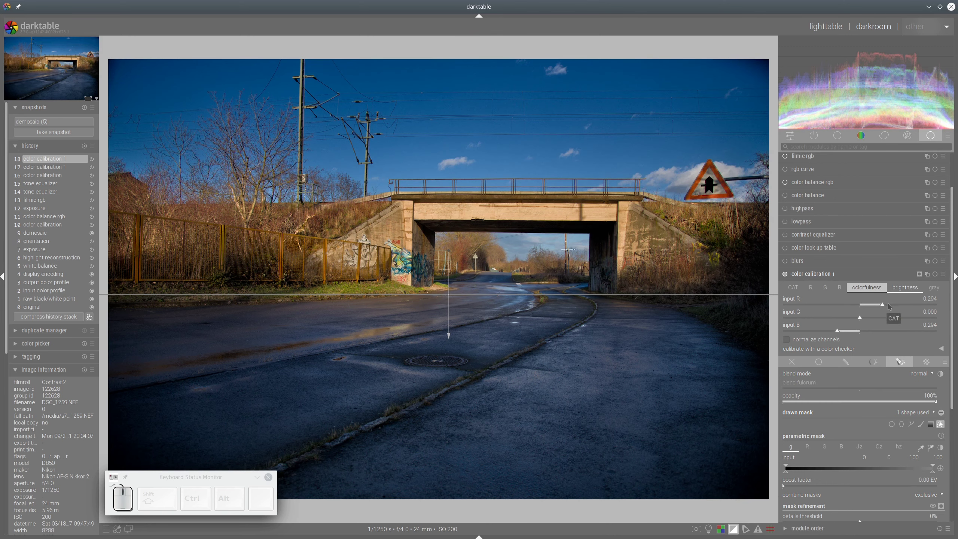
{"action": "left_click", "coordinate": [888, 307]}
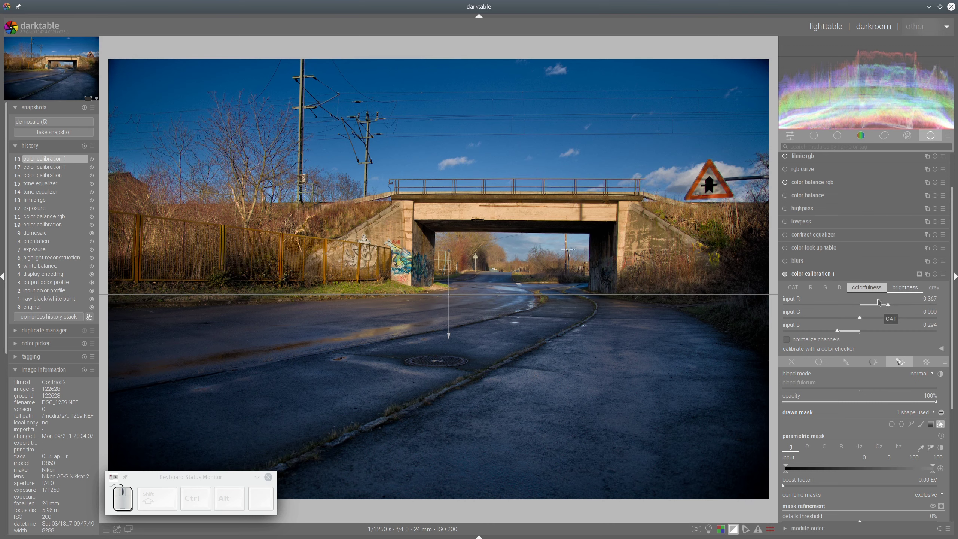
{"action": "left_click", "coordinate": [898, 274]}
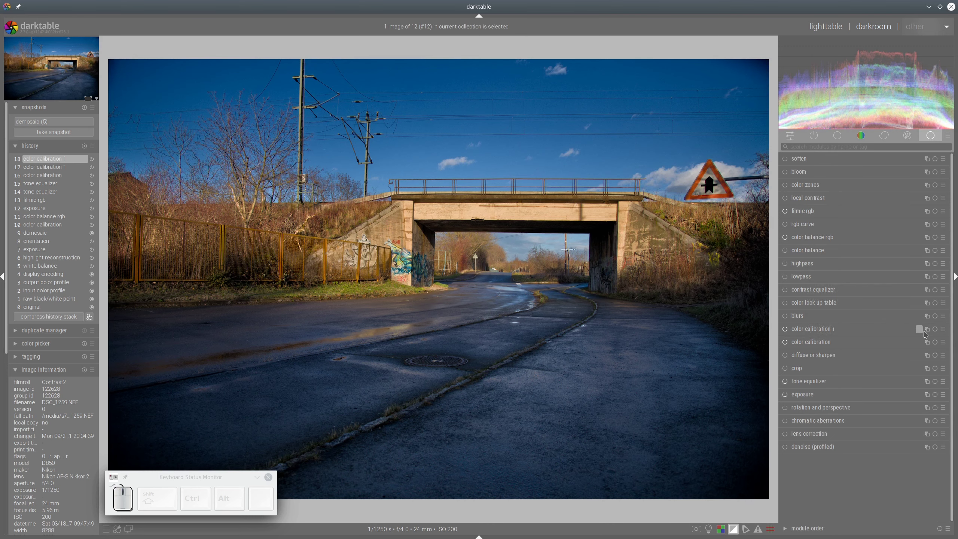
Add a second new color calibration instance, limit it to the road with a horizontal gradient mask and check the mask's coverage
{"action": "left_click", "coordinate": [927, 329]}
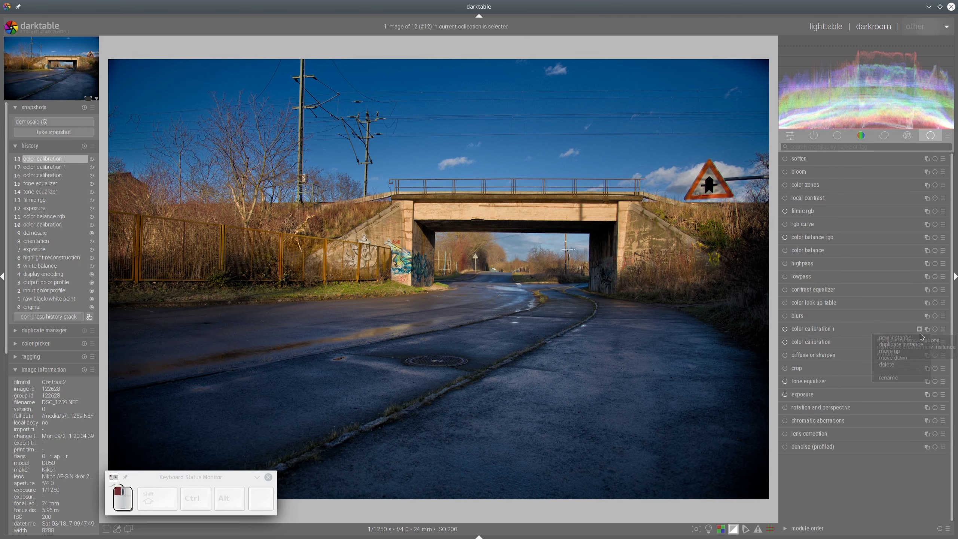
{"action": "left_click", "coordinate": [912, 339]}
{"action": "left_click", "coordinate": [912, 341]}
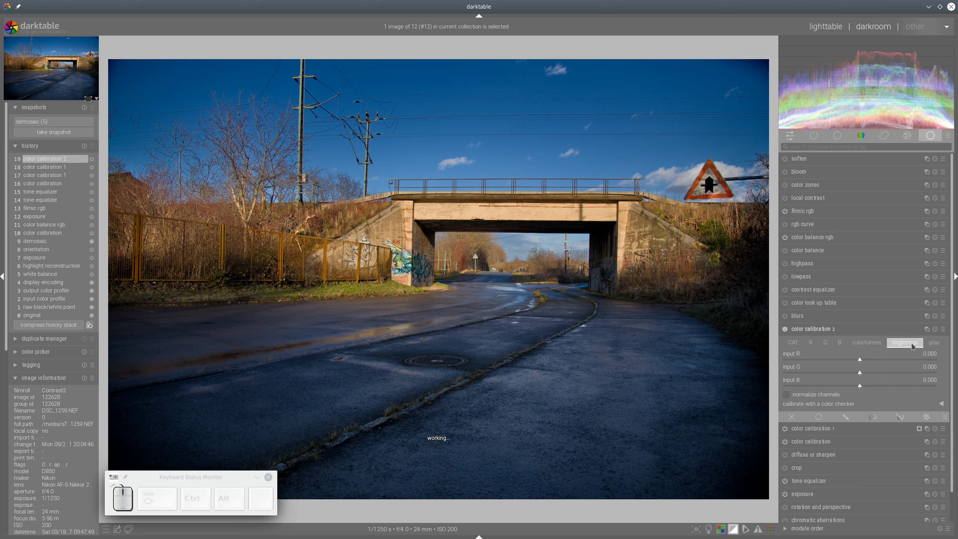
{"action": "left_click", "coordinate": [901, 417]}
{"action": "scroll", "coordinate": [923, 371], "scroll_direction": "down", "scroll_amount": 5}
{"action": "left_click", "coordinate": [922, 369]}
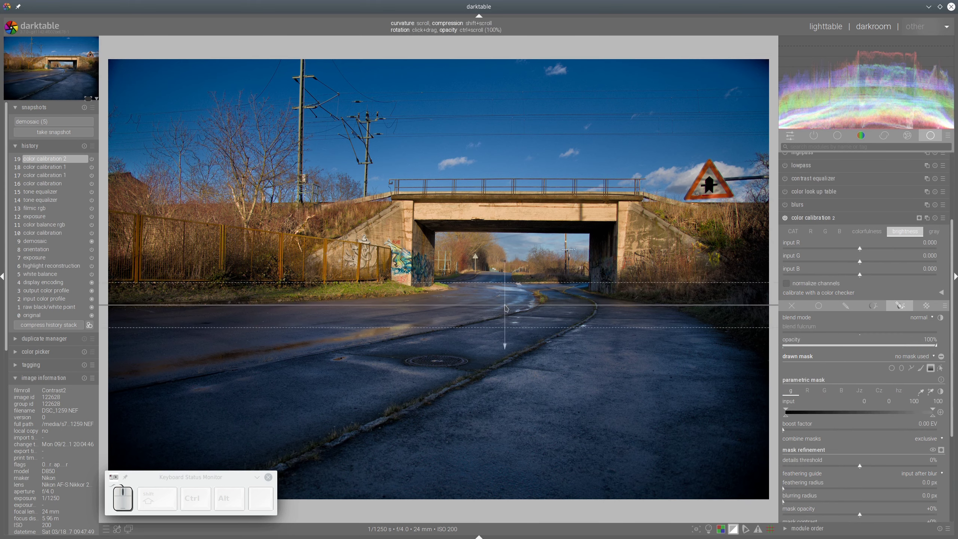
{"action": "left_click", "coordinate": [505, 299]}
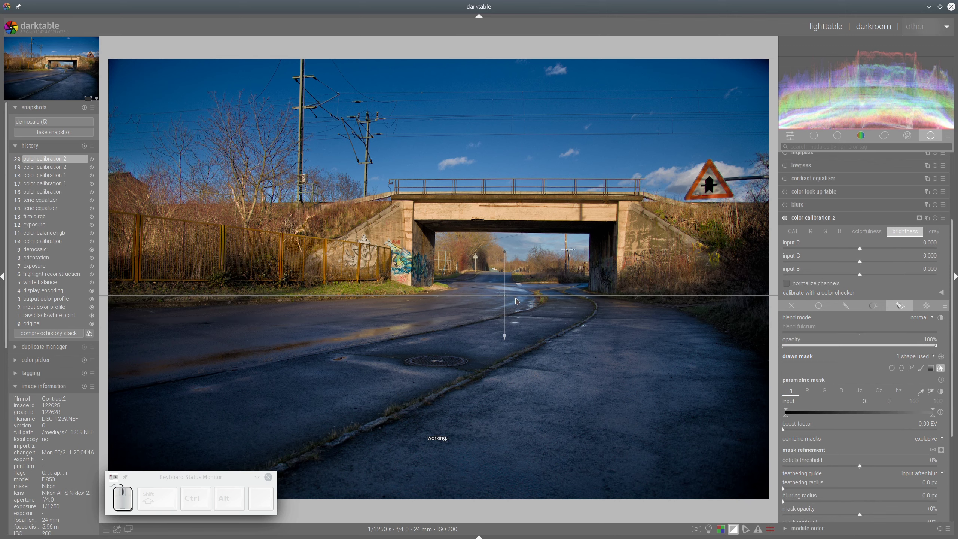
{"action": "left_click", "coordinate": [943, 451]}
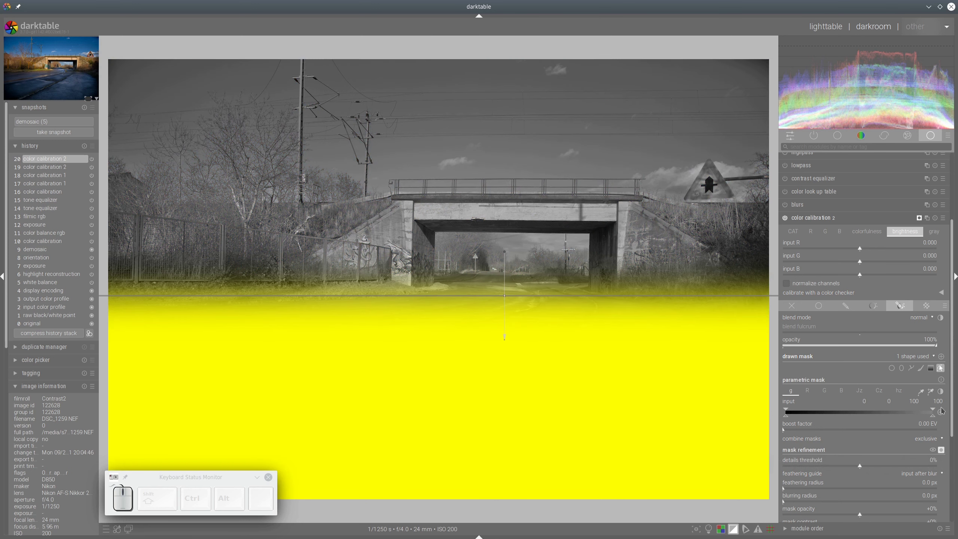
{"action": "left_click", "coordinate": [942, 450]}
{"action": "left_click", "coordinate": [940, 367]}
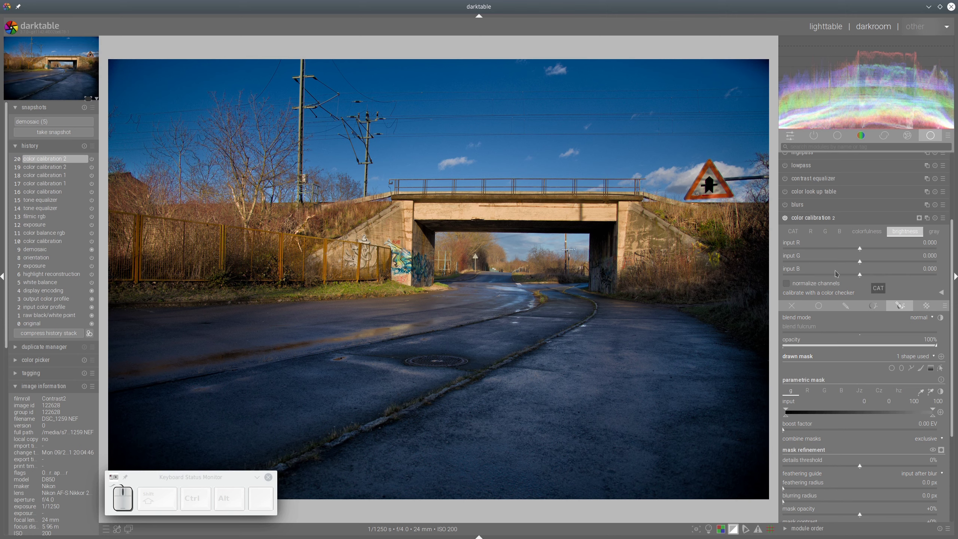
Set brightness input B of the road's color calibration instance to 0.582
{"action": "left_click", "coordinate": [893, 274]}
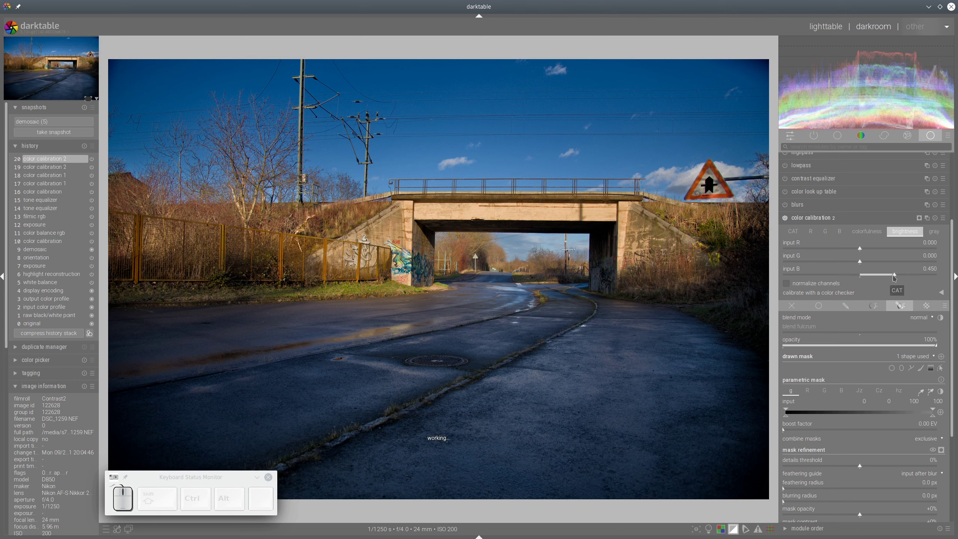
{"action": "left_click", "coordinate": [901, 276]}
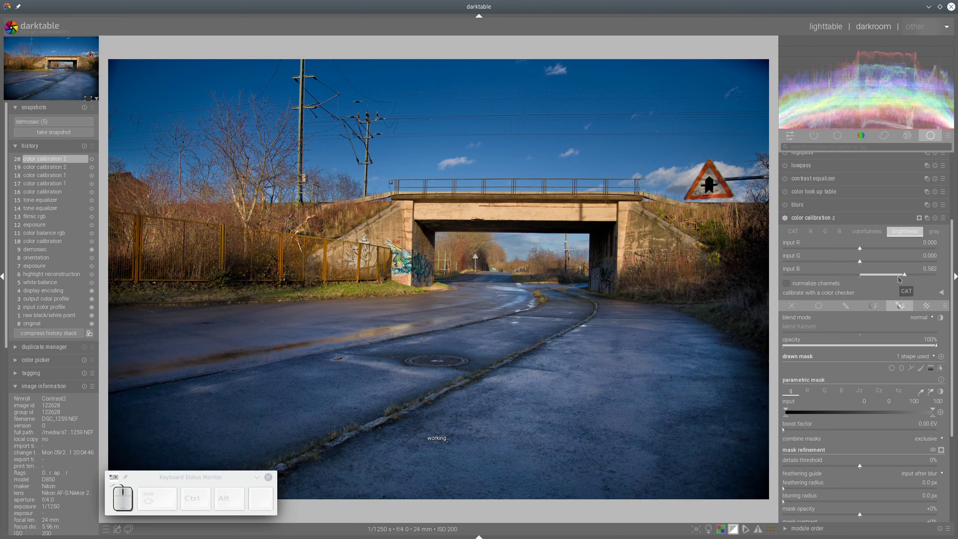
{"action": "left_click", "coordinate": [815, 218]}
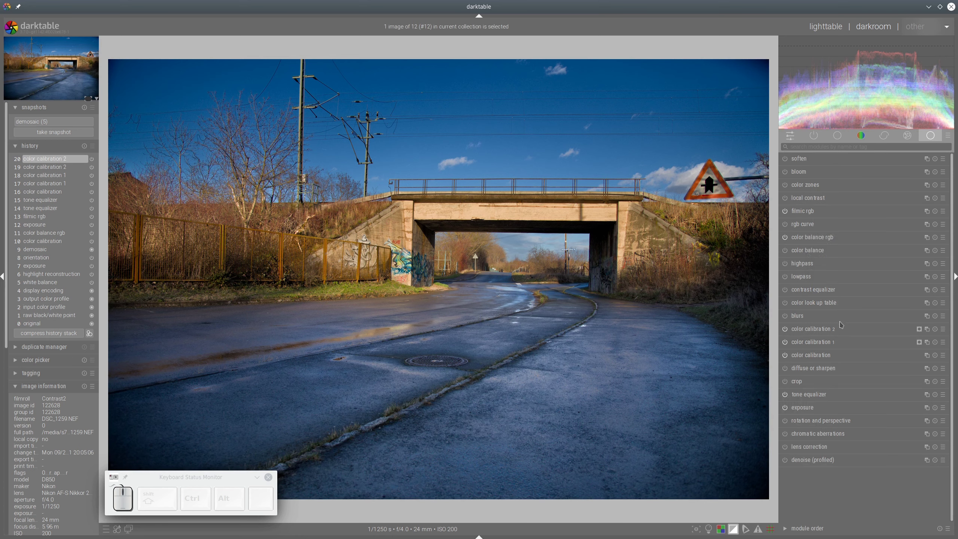
Apply the "lc new 3" preset of diffuse or sharpen to the bridge photo
{"action": "left_click", "coordinate": [943, 368]}
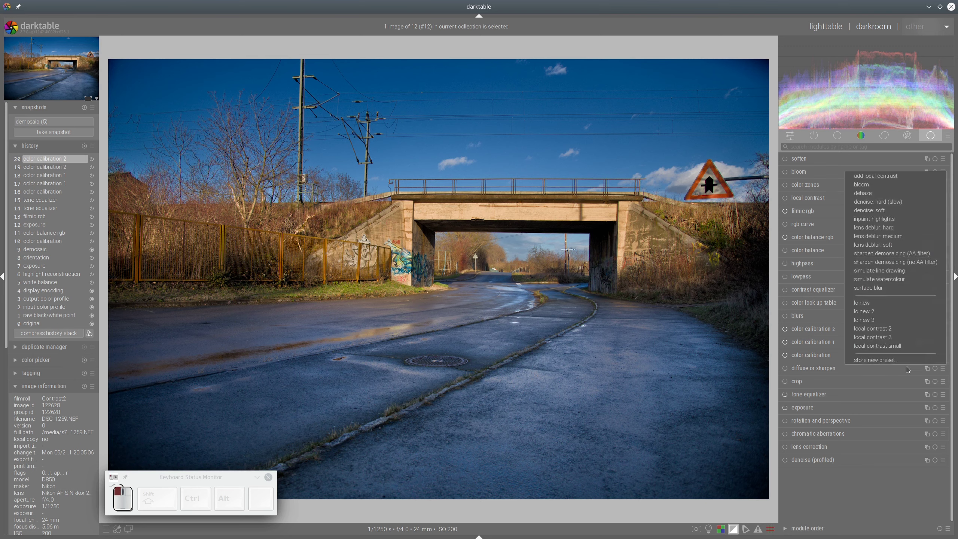
{"action": "left_click", "coordinate": [867, 321]}
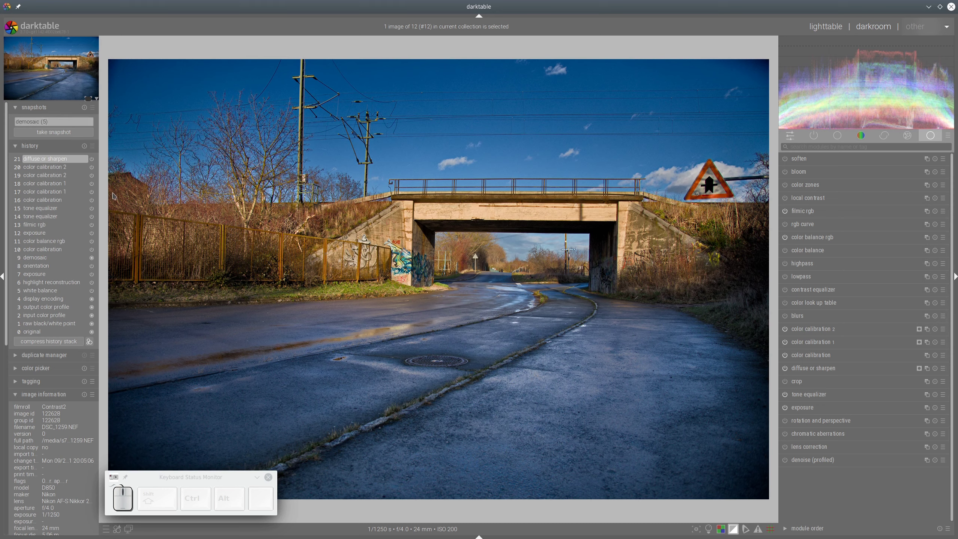
Compare the developed bridge photo with its JPG snapshot and clear the snapshots
{"action": "left_click_drag", "start_coordinate": [112, 193], "coordinate": [104, 251]}
{"action": "left_click", "coordinate": [85, 107]}
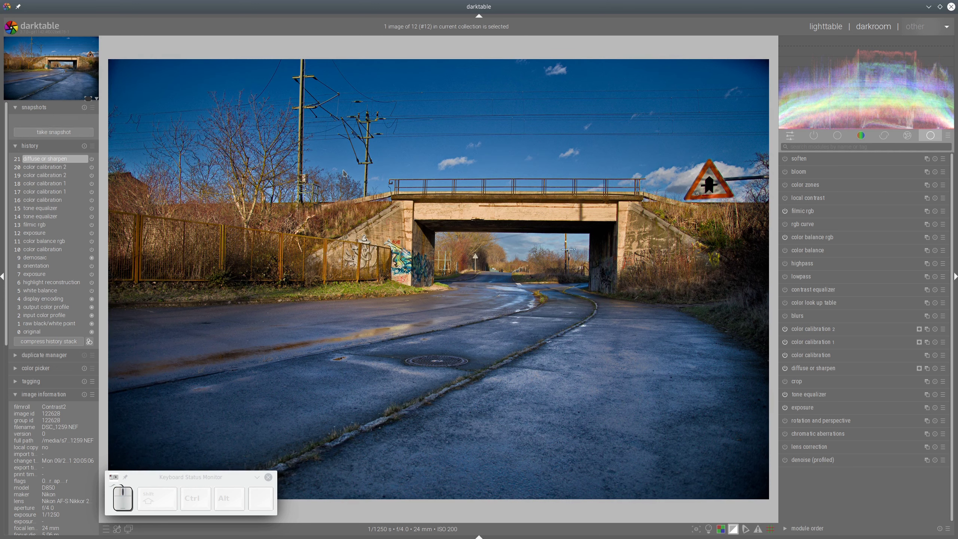
Return to the lighttable, review all developed raw photos beside their JPG versions and clear the image selection
{"action": "left_click", "coordinate": [826, 26]}
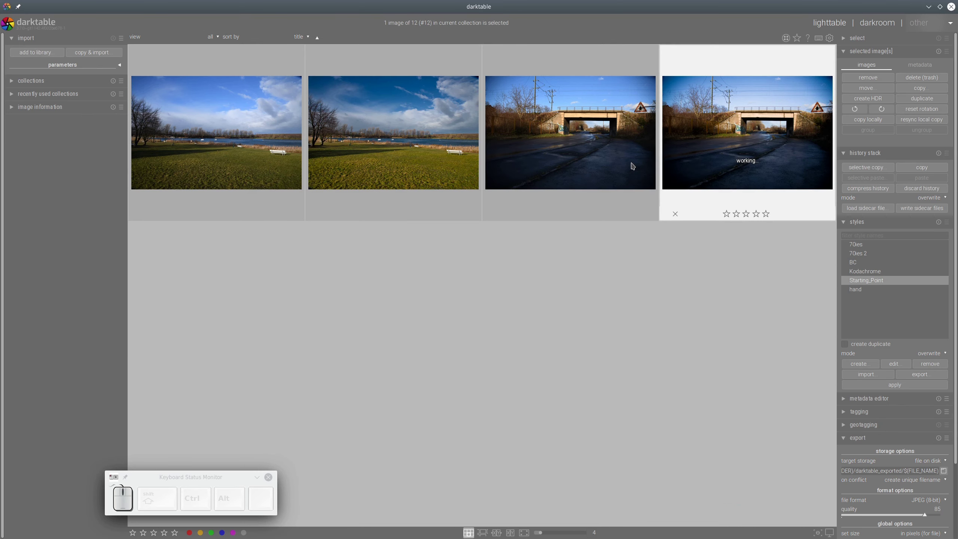
{"action": "scroll", "coordinate": [744, 165], "scroll_direction": "up", "scroll_amount": 2}
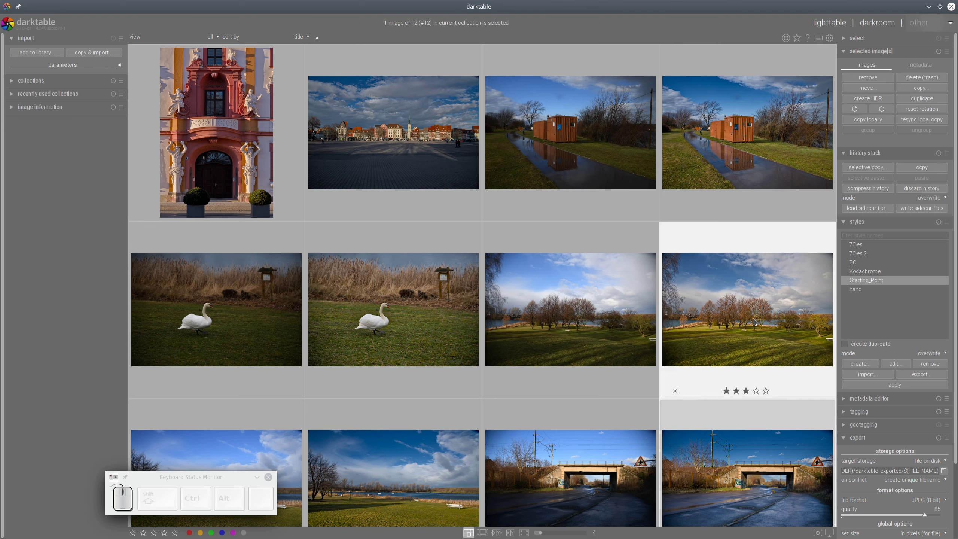
{"action": "mouse_move", "coordinate": [753, 322]}
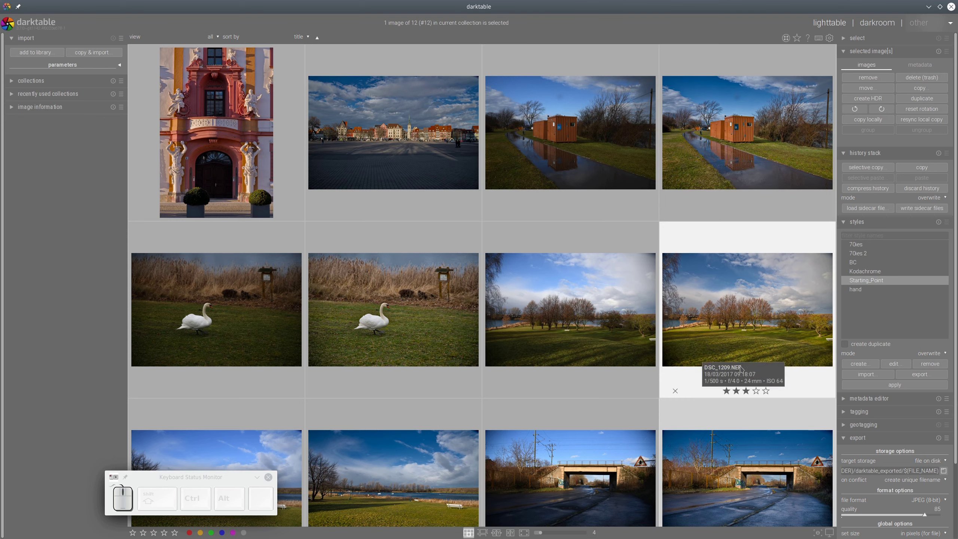
{"action": "scroll", "coordinate": [733, 311], "scroll_direction": "down", "scroll_amount": 1}
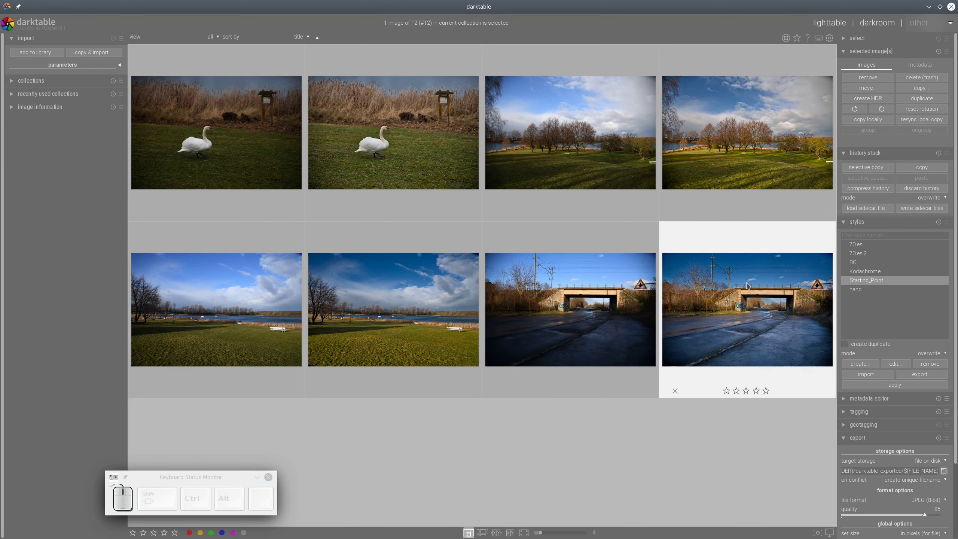
{"action": "scroll", "coordinate": [722, 191], "scroll_direction": "up", "scroll_amount": 1}
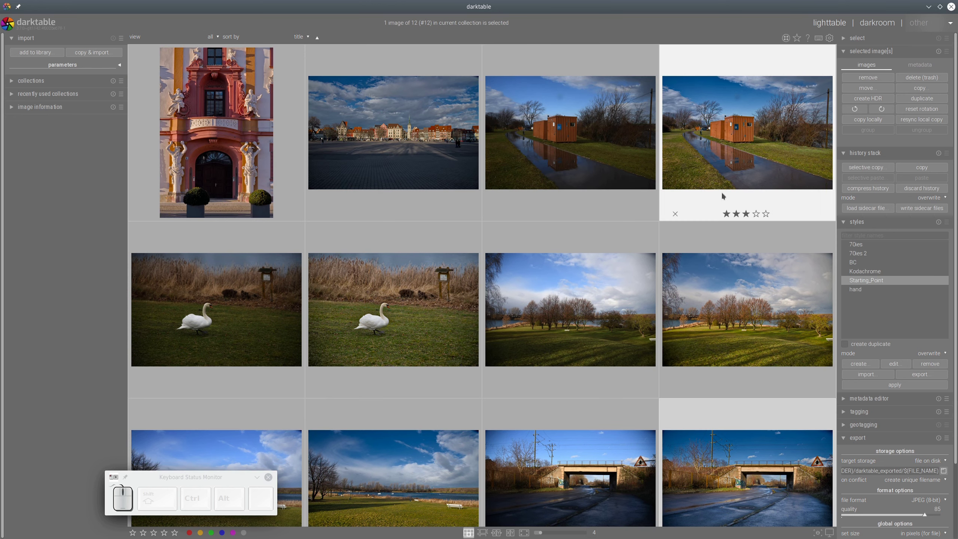
{"action": "scroll", "coordinate": [719, 338], "scroll_direction": "down", "scroll_amount": 1}
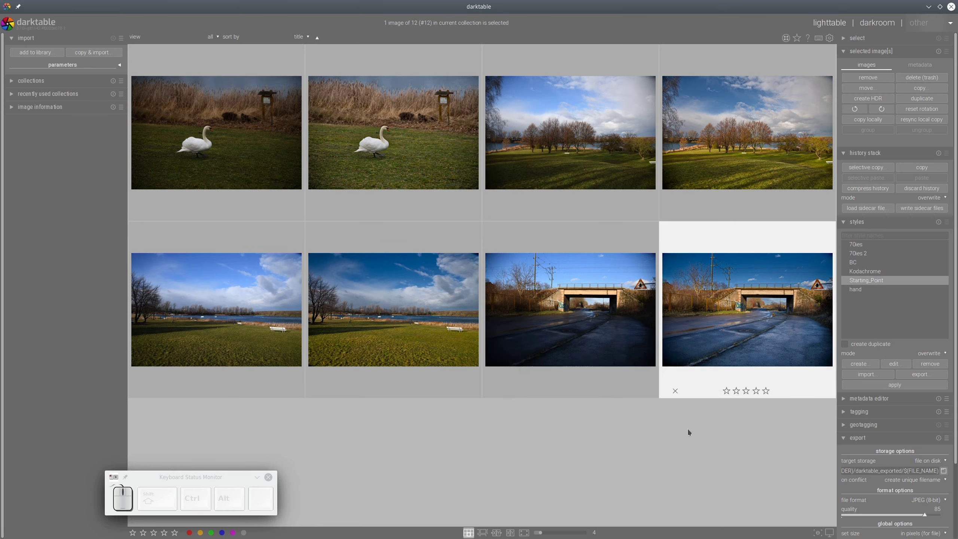
{"action": "left_click", "coordinate": [689, 451]}
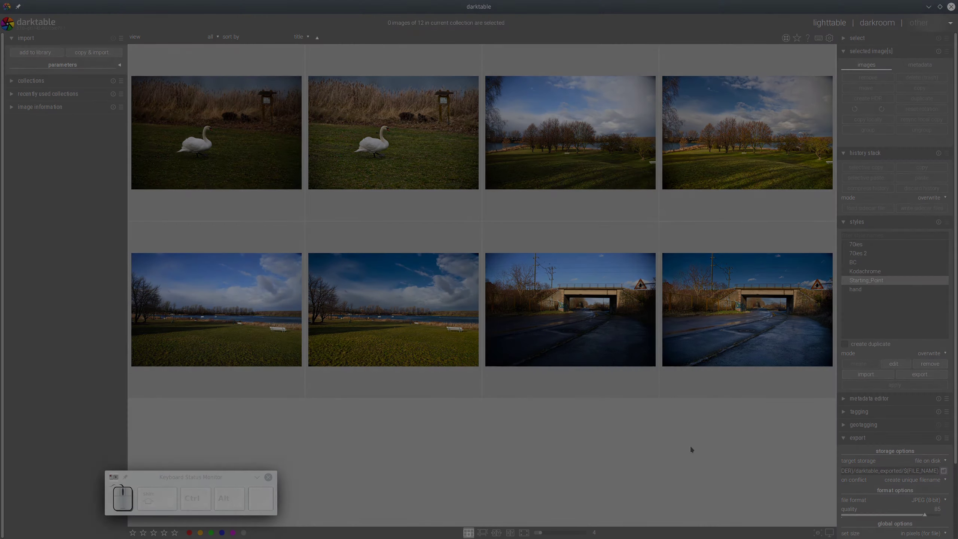